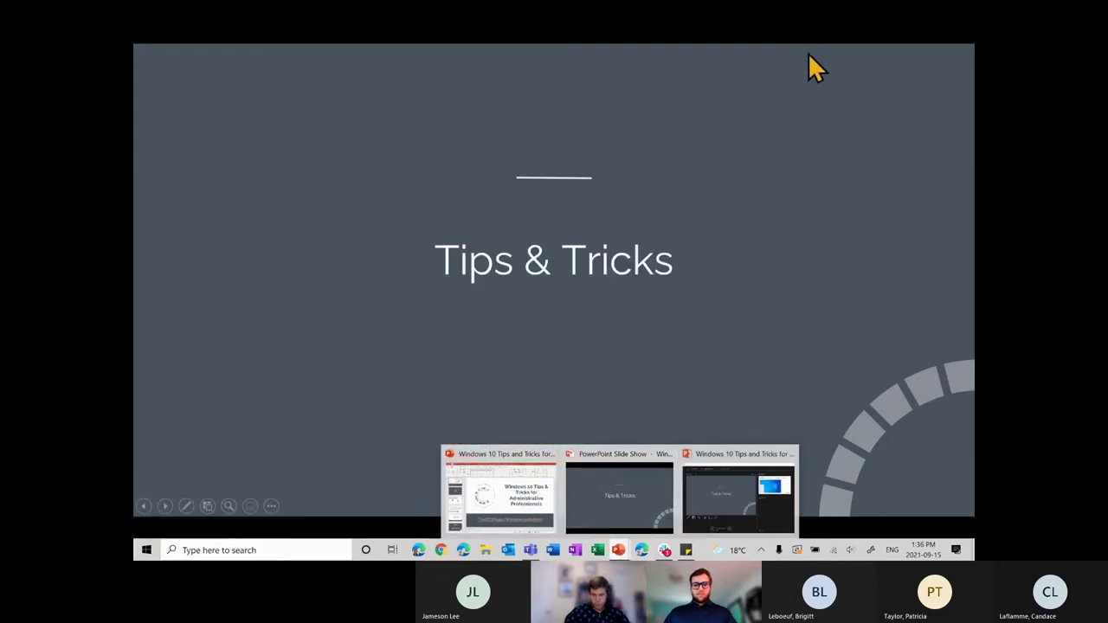
End the slide show and minimize the presentation to show the desktop.
key("Escape")
left_click(921, 7)
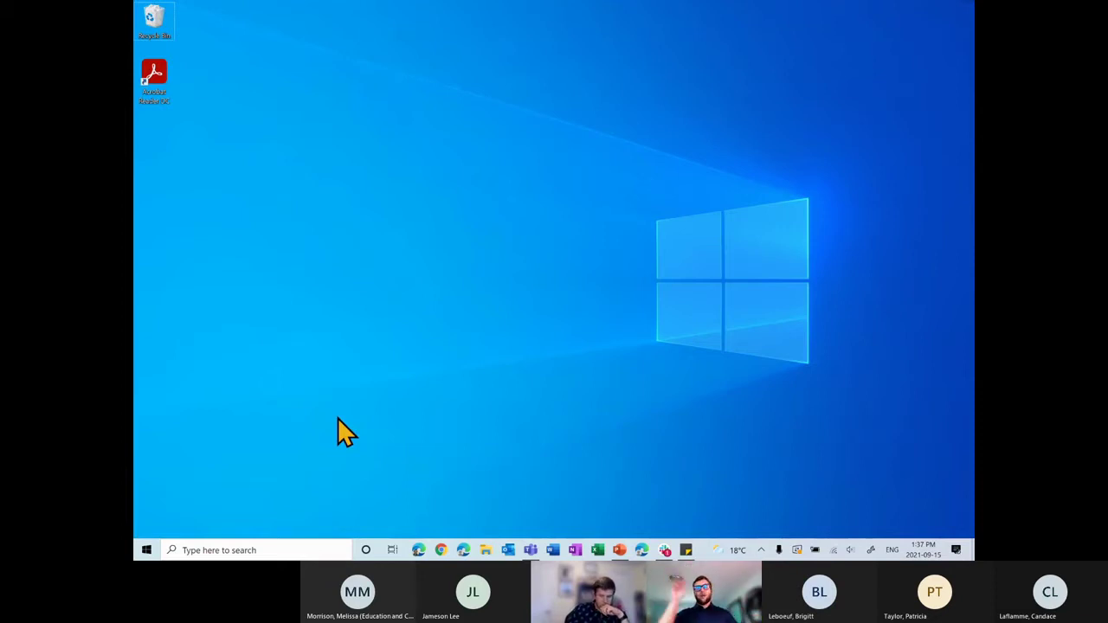
Look through the Start menu's app list and pinned tiles, and close it.
left_click(147, 551)
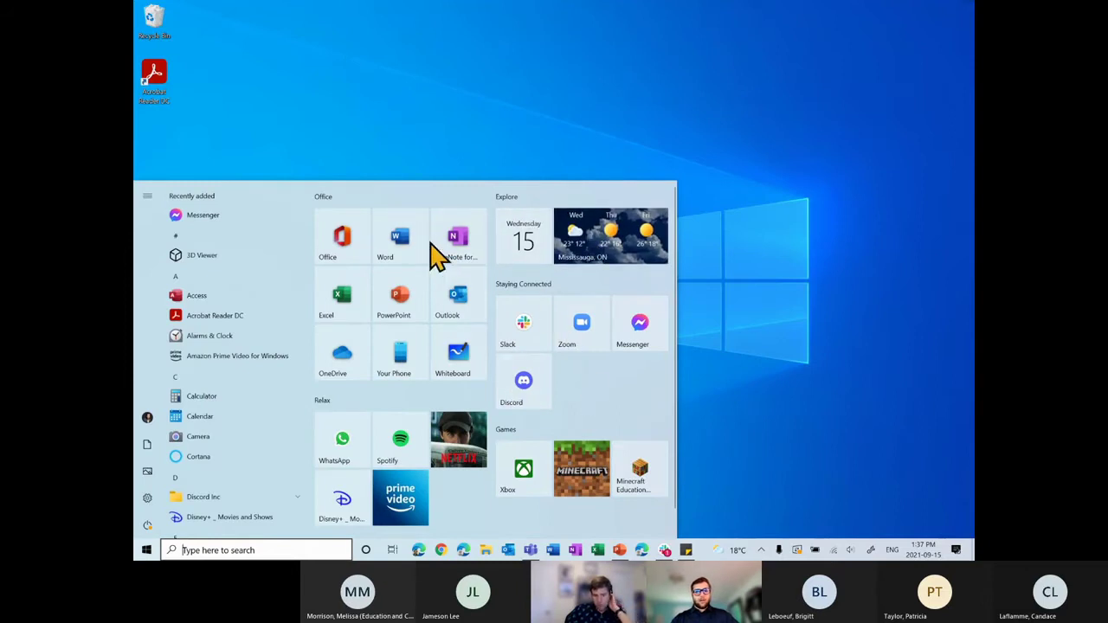
scroll(277, 269, "down", 15)
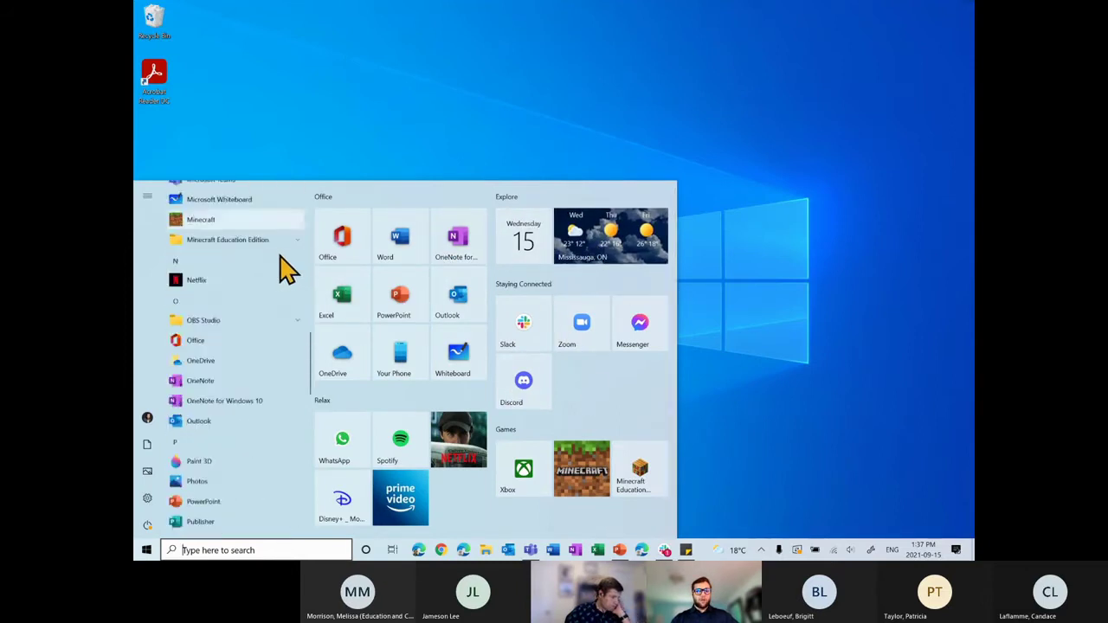
scroll(270, 281, "up", 15)
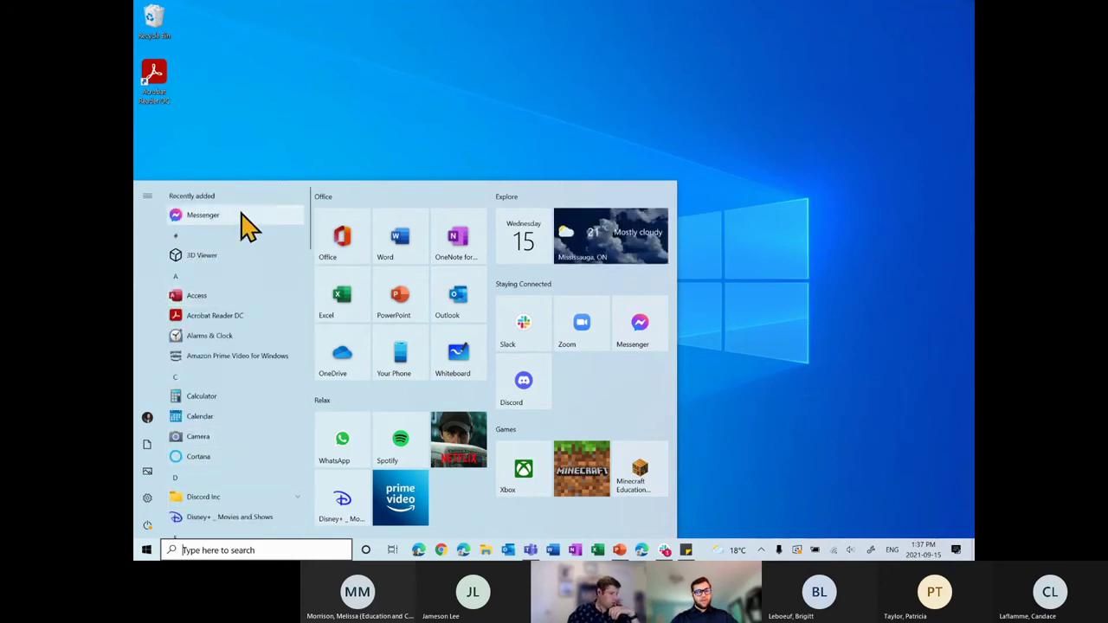
left_click(537, 119)
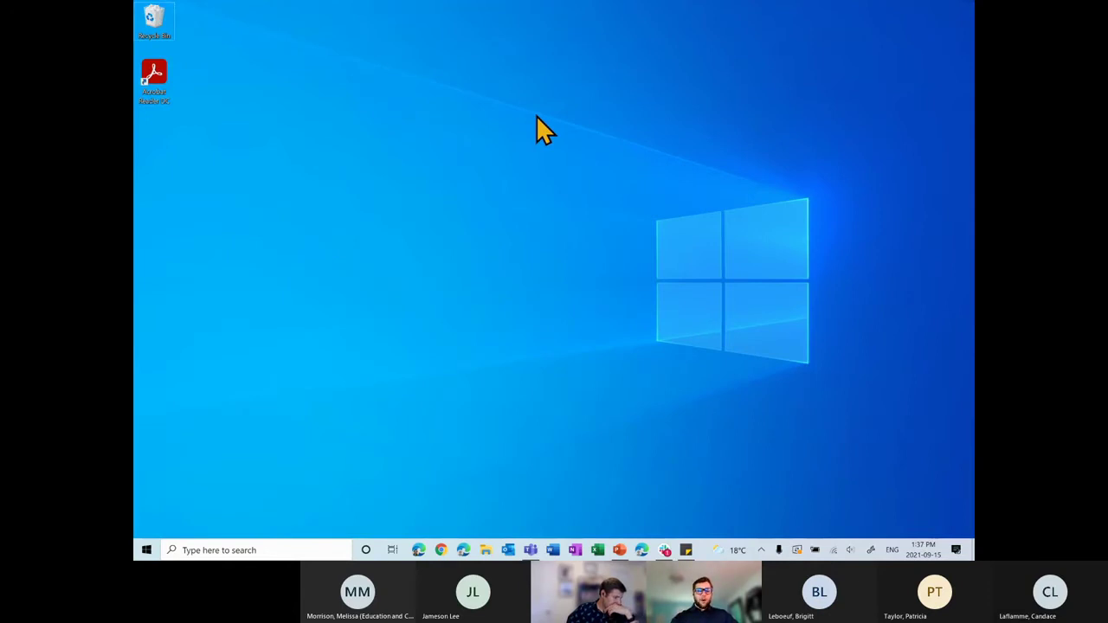
left_click(146, 549)
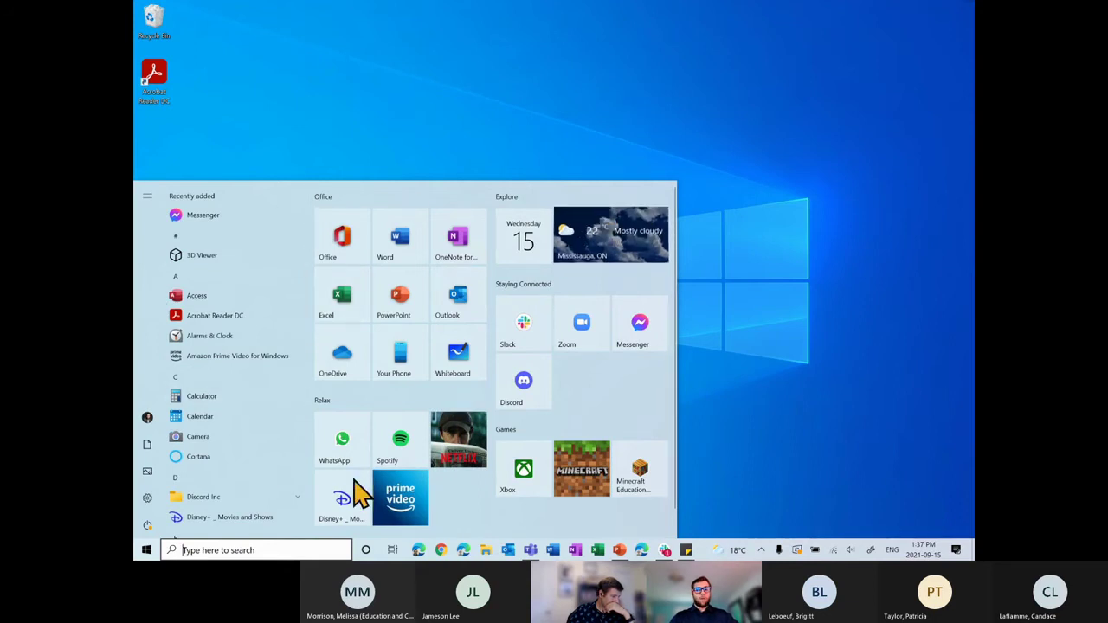
left_click(726, 331)
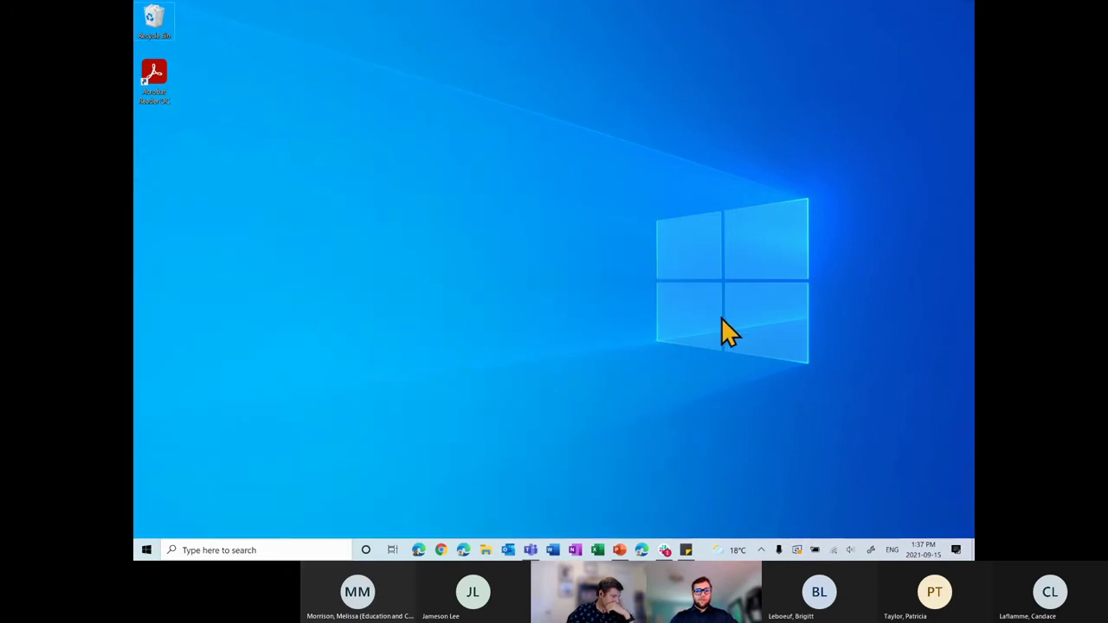
Bring up the computer's System information page and review its device specifications.
right_click(146, 552)
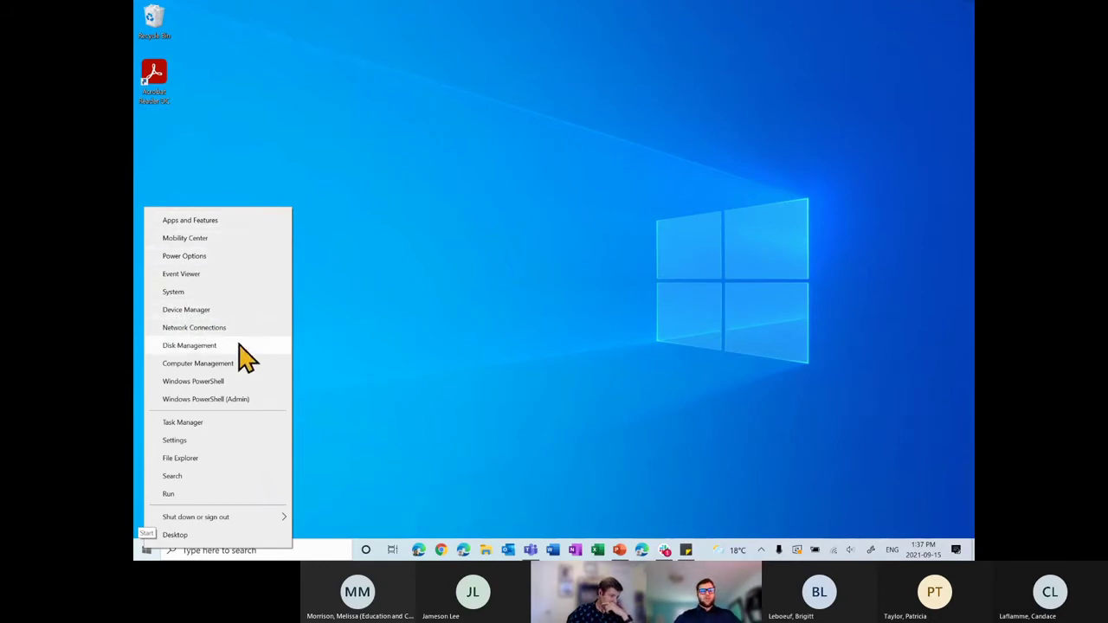
left_click(228, 294)
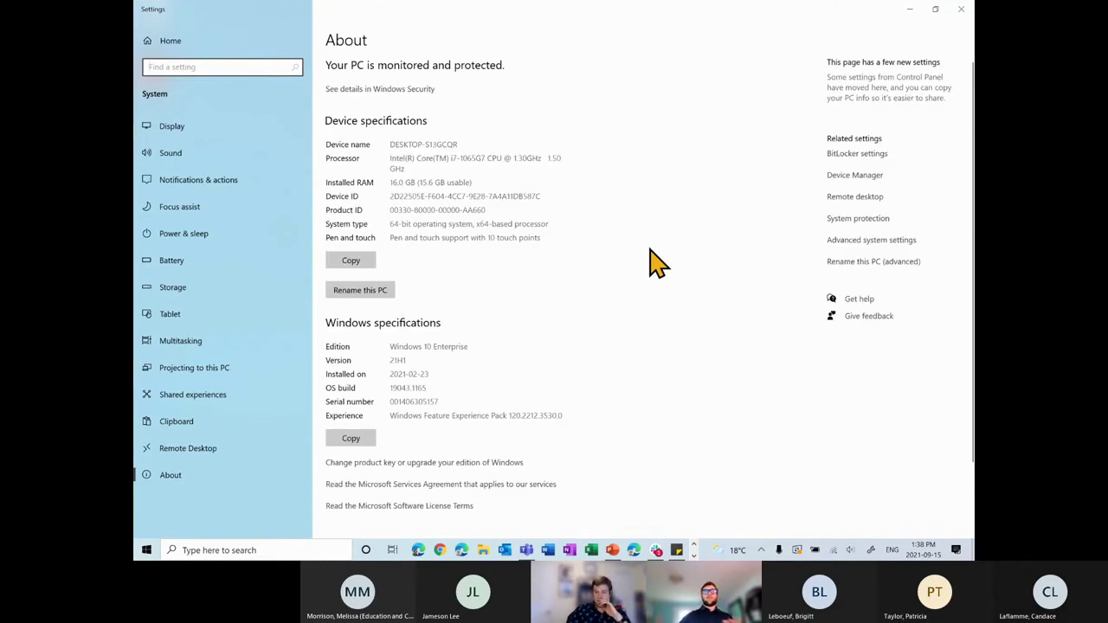
left_click_drag(550, 237, 376, 145)
left_click(557, 215)
left_click_drag(445, 210, 533, 216)
left_click(532, 217)
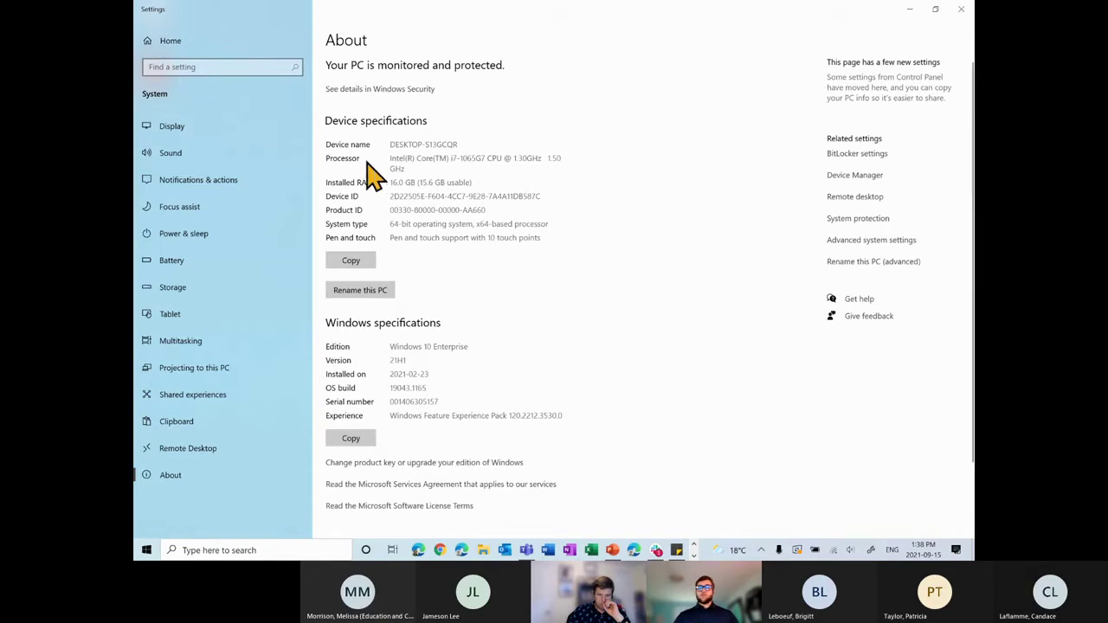
Highlight the processor model in the device specifications, and close the Settings window.
left_click_drag(450, 163, 455, 176)
left_click(468, 168)
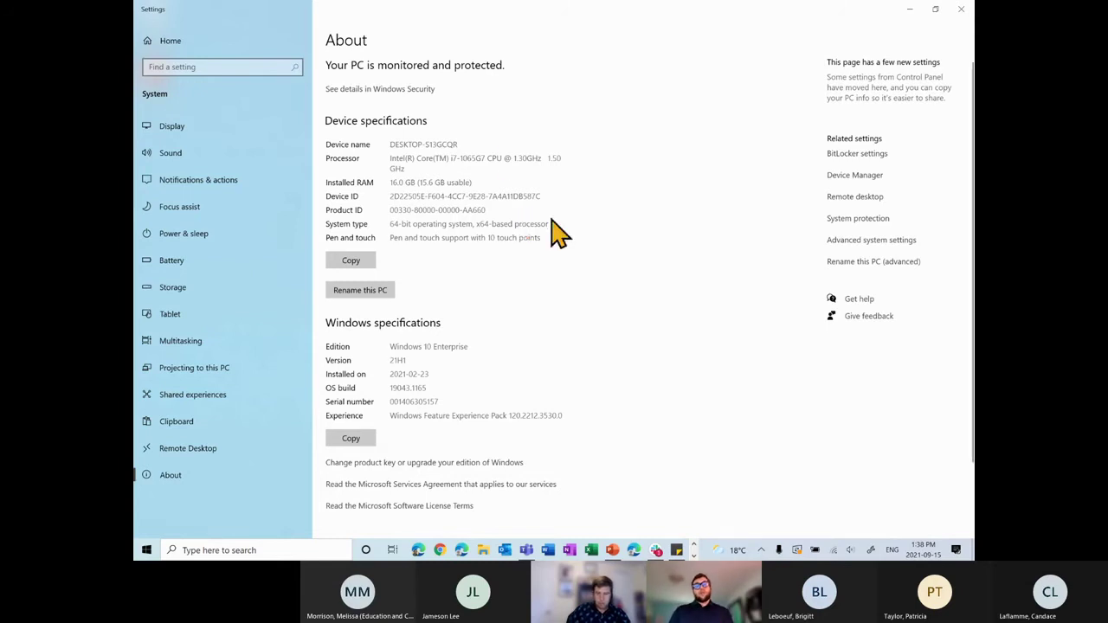
left_click_drag(451, 160, 509, 170)
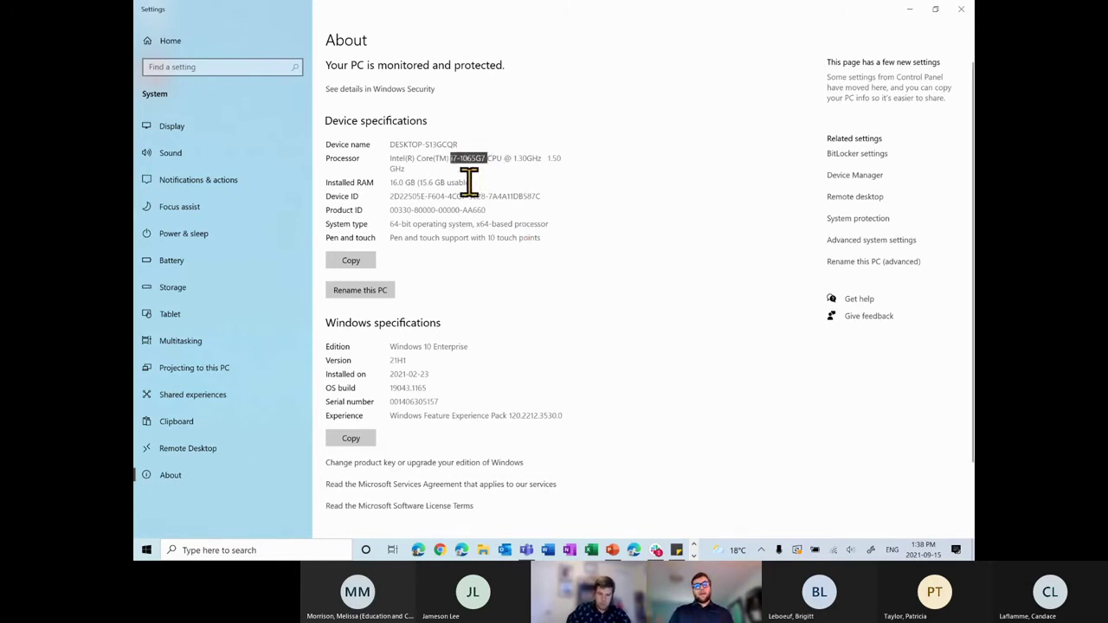
left_click(460, 168)
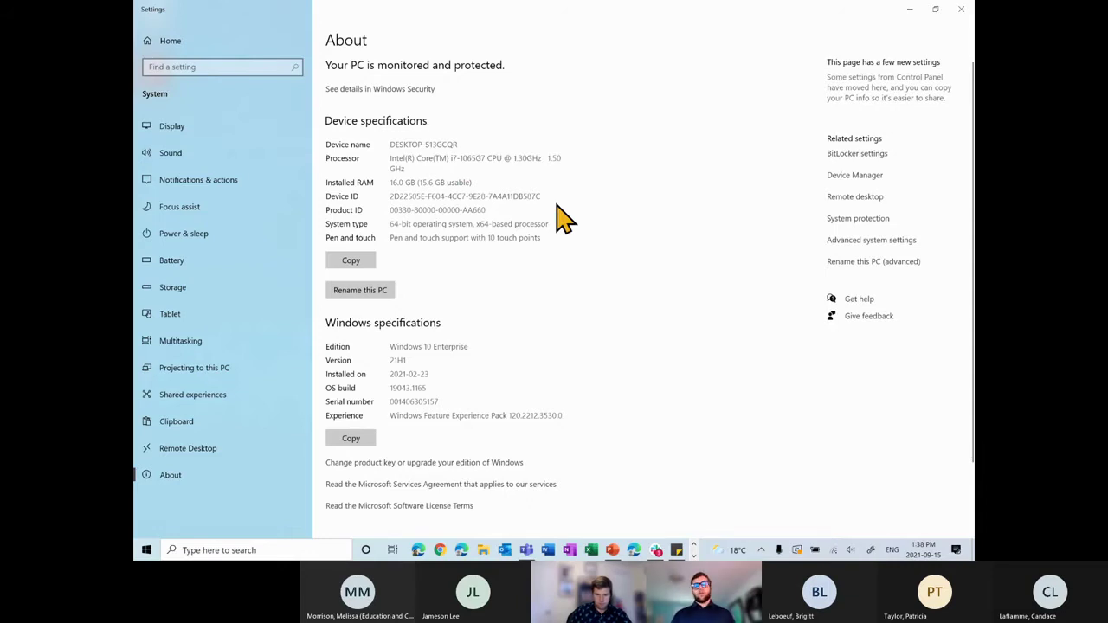
left_click(961, 9)
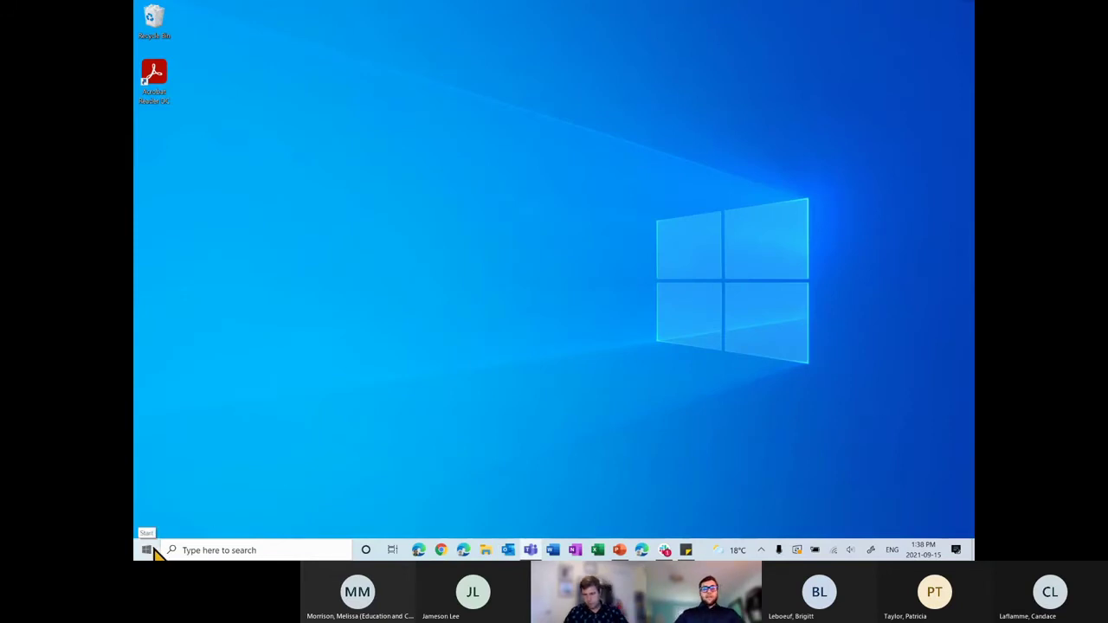
End the Slack task in Task Manager and close the Task Manager window.
right_click(153, 549)
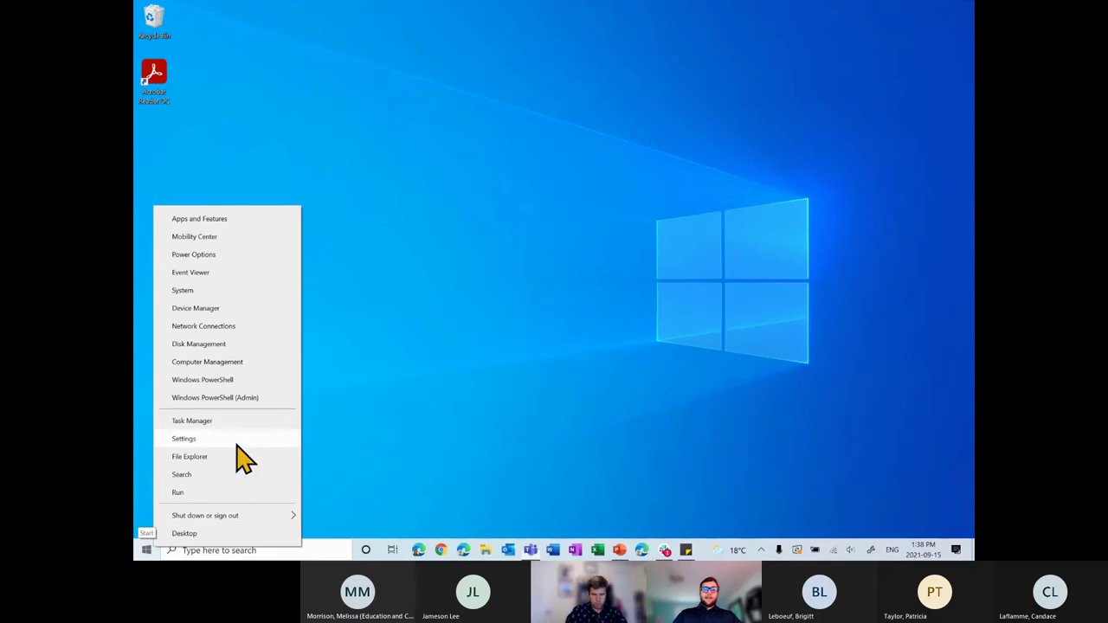
left_click(429, 391)
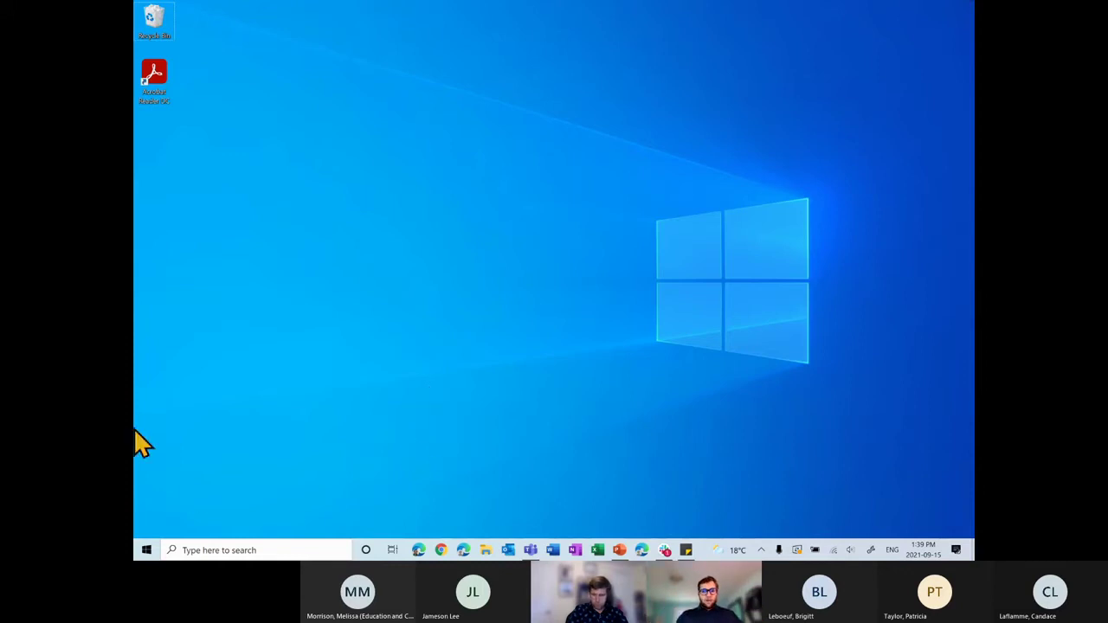
right_click(145, 551)
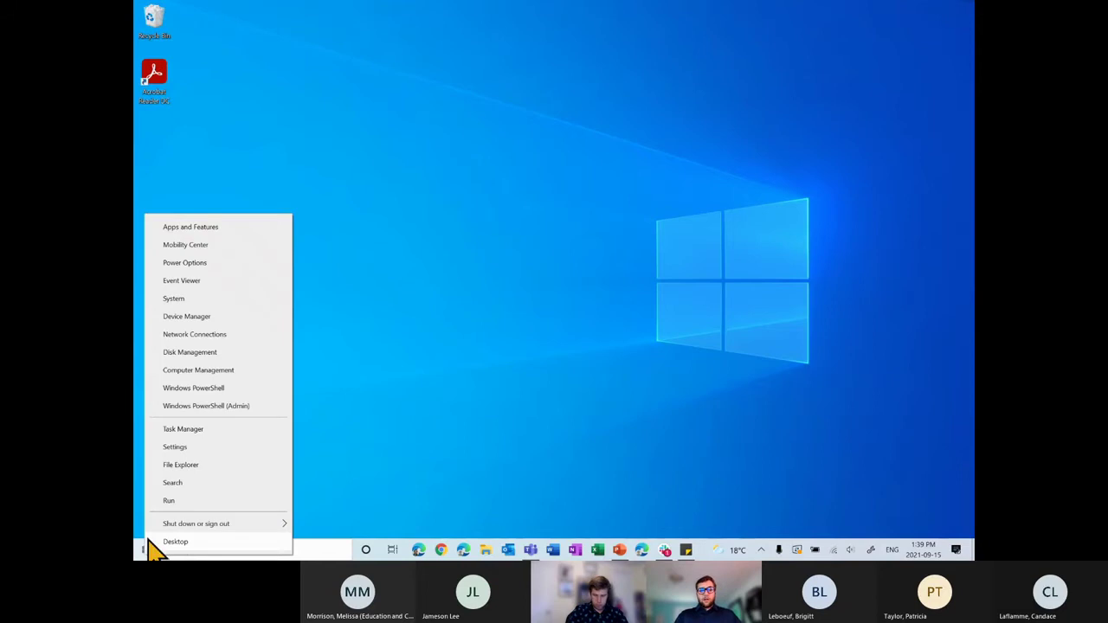
left_click(228, 426)
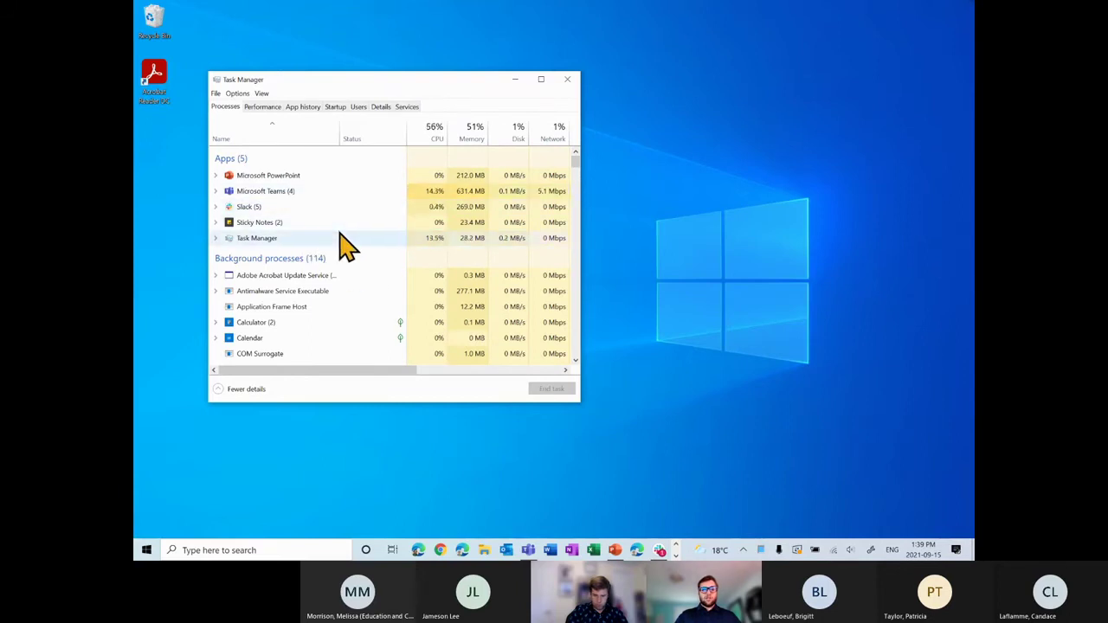
left_click(299, 212)
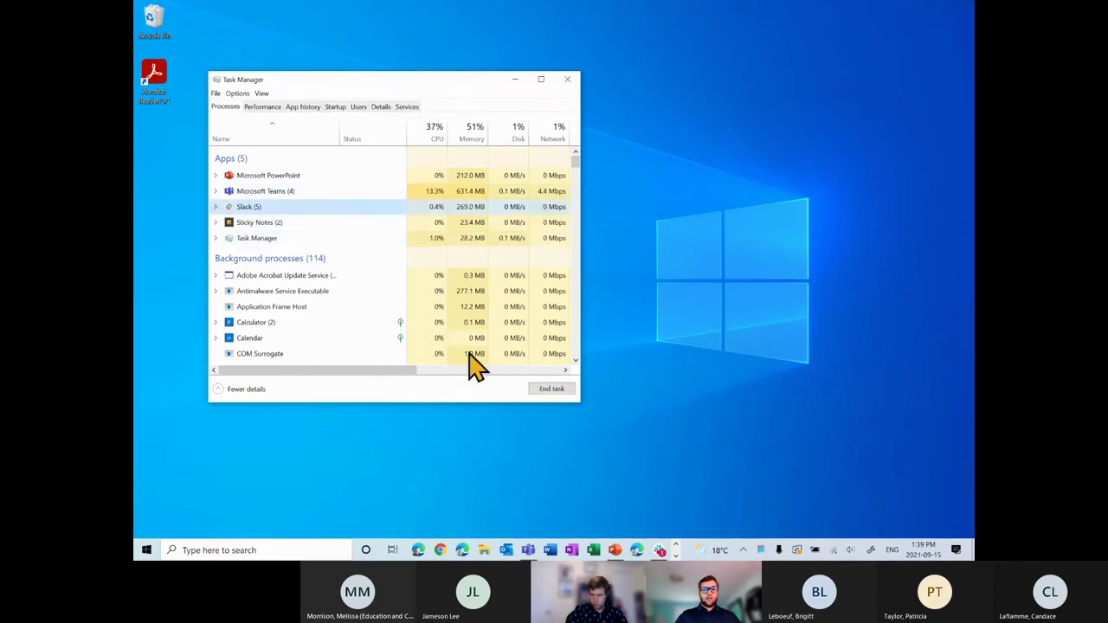
left_click(551, 390)
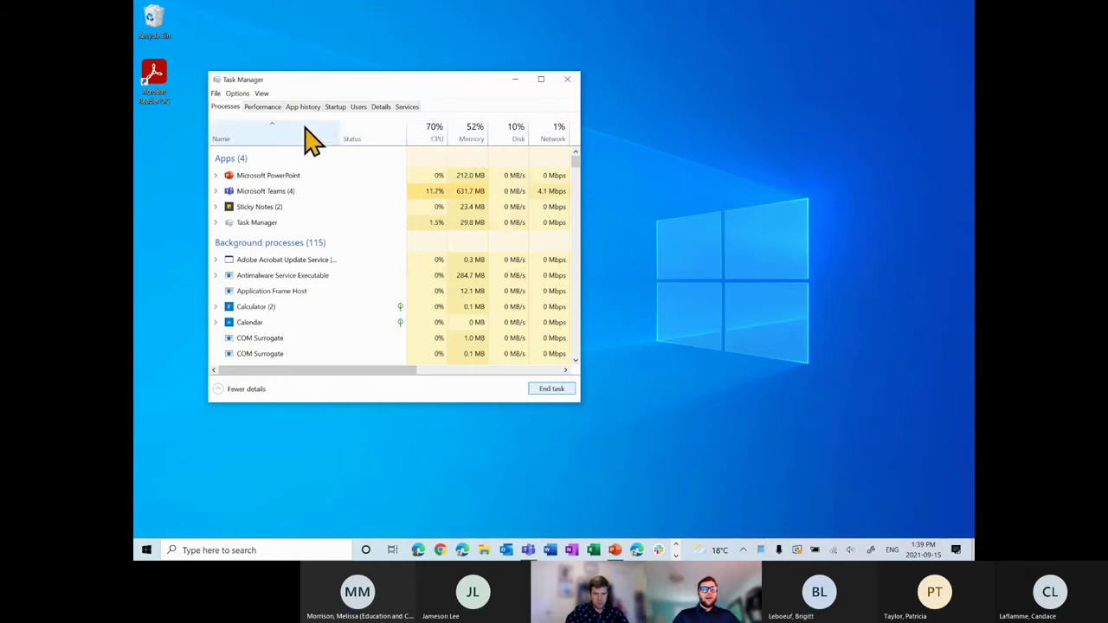
left_click(575, 80)
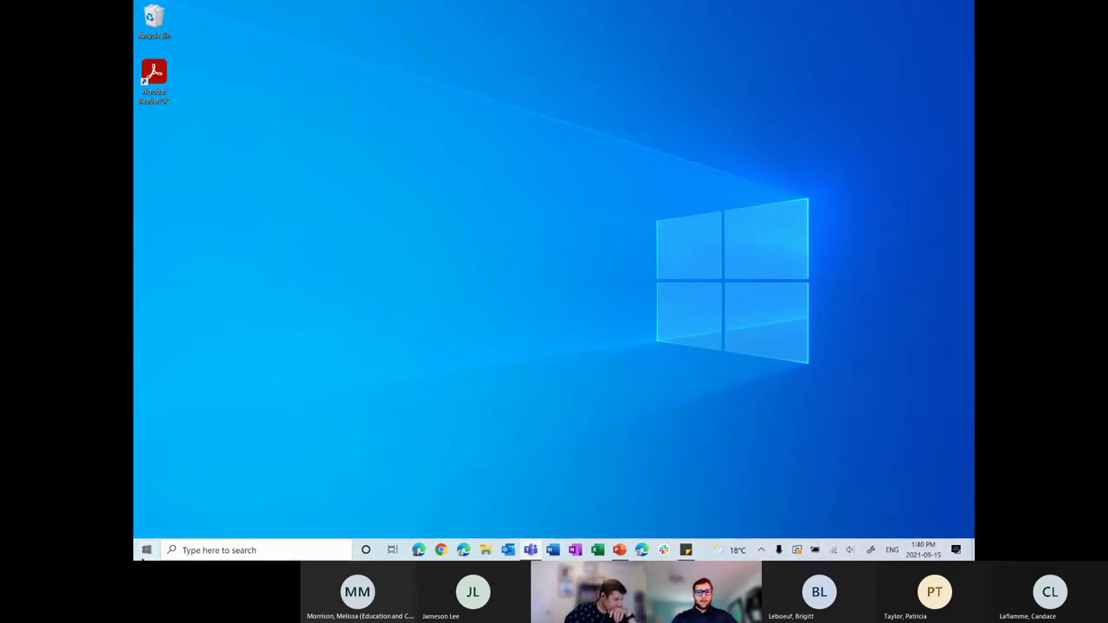
Search Windows for "sta", clear the query and close the search.
left_click(317, 543)
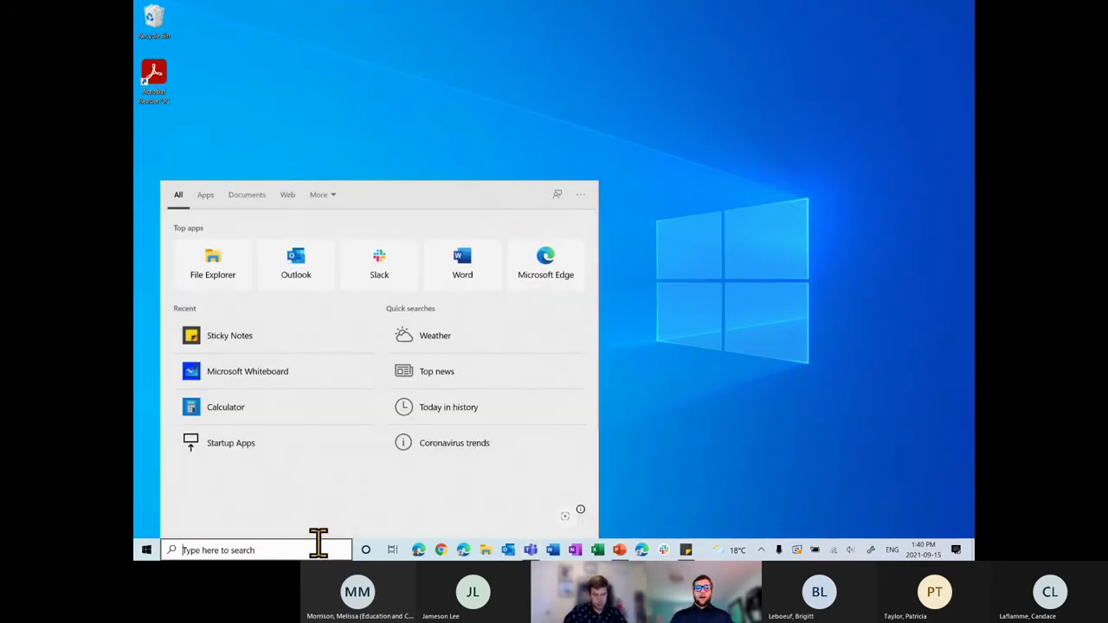
type("sta")
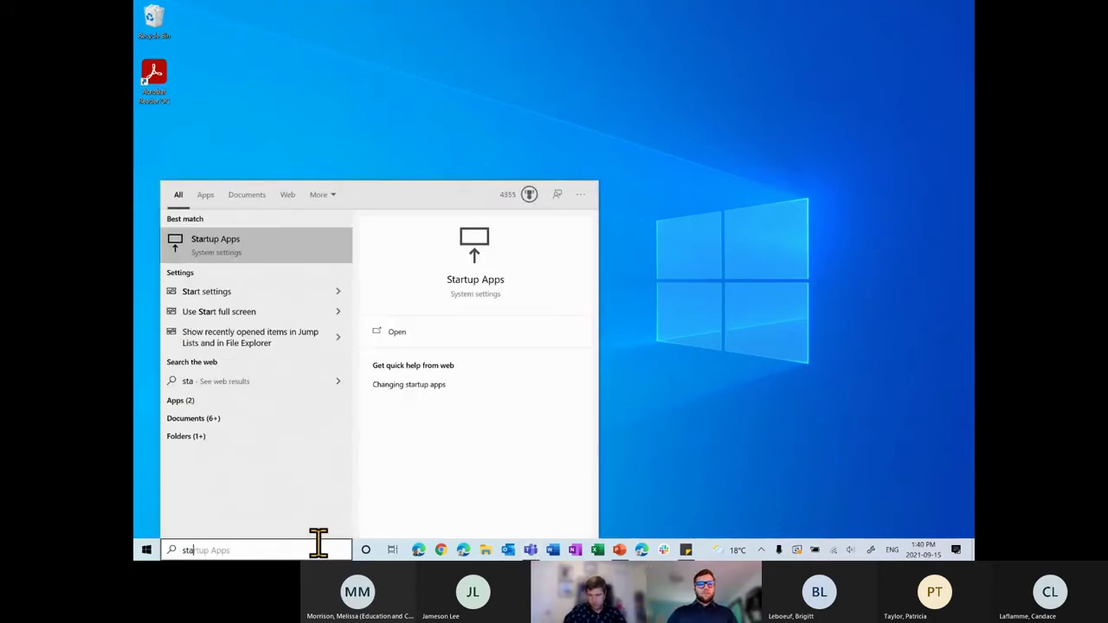
key("BackSpace")
key("BackSpace")
key("BackSpace")
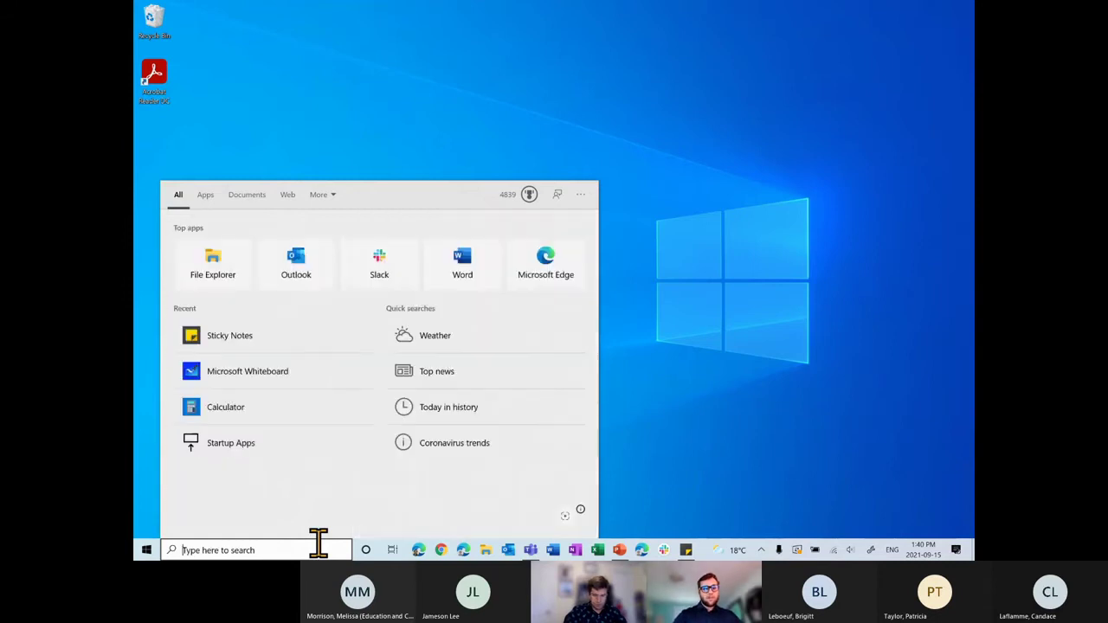
left_click(686, 424)
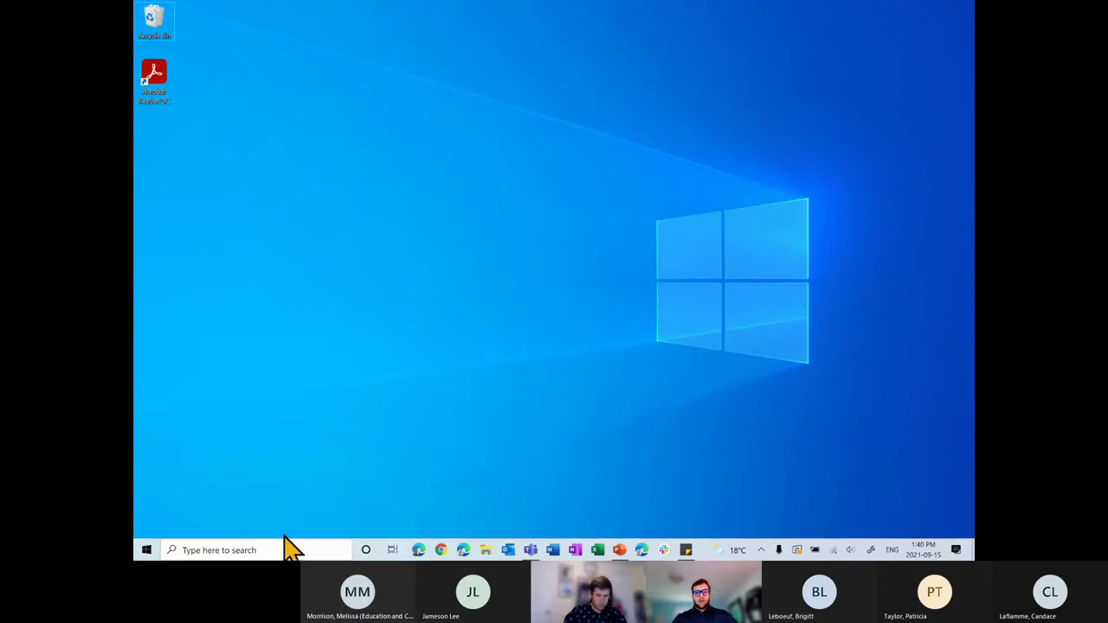
View the taskbar's display options for the search box, leaving without choosing one.
right_click(697, 547)
right_click(701, 549)
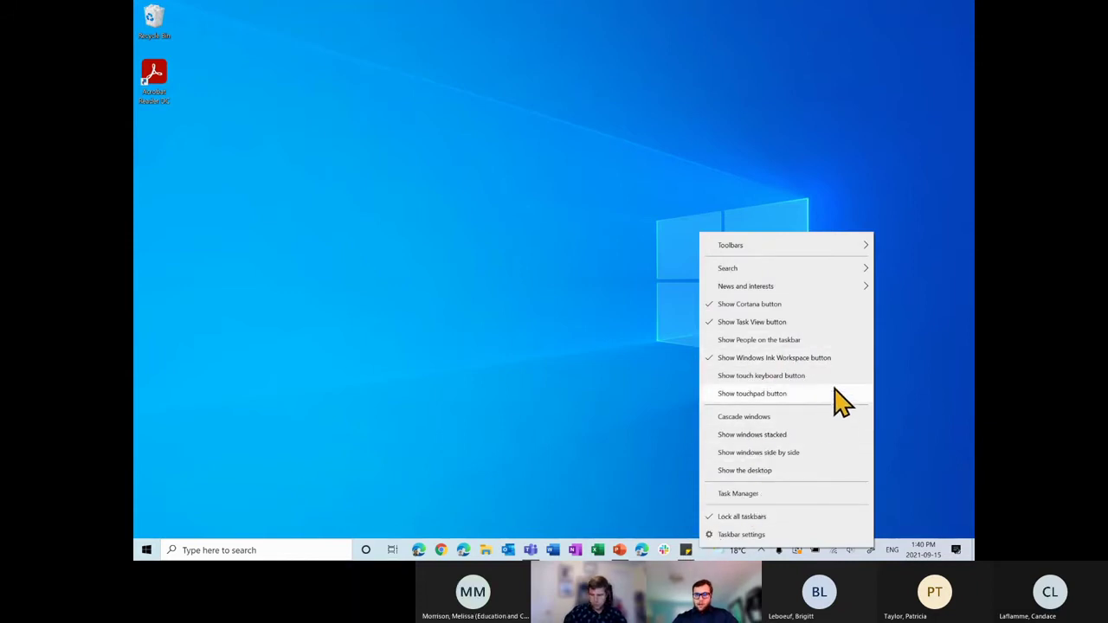
mouse_move(815, 269)
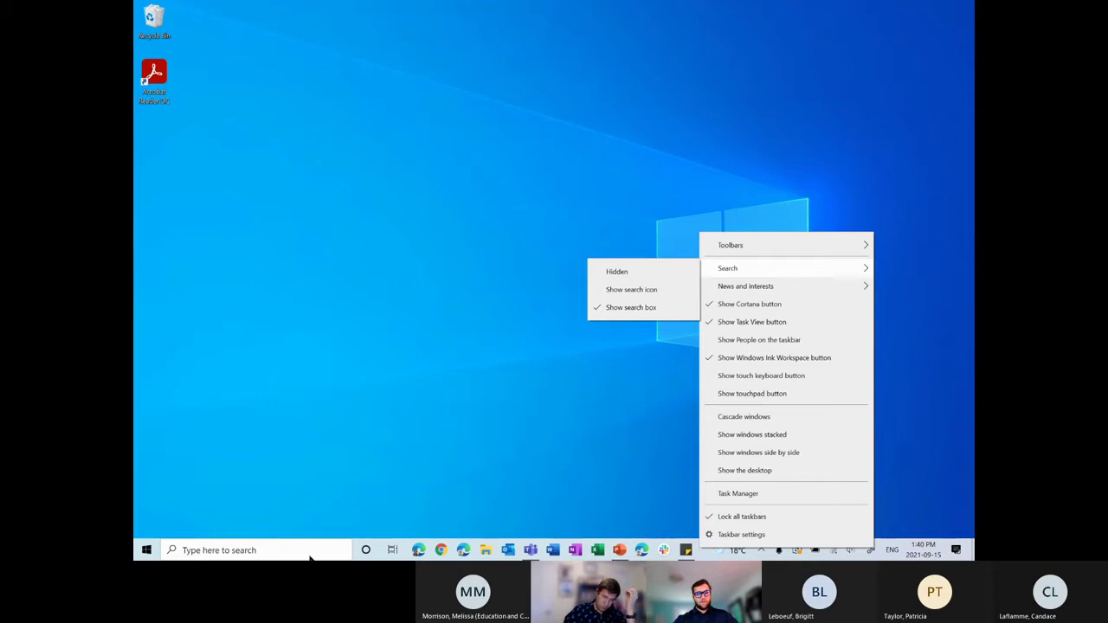
left_click(548, 468)
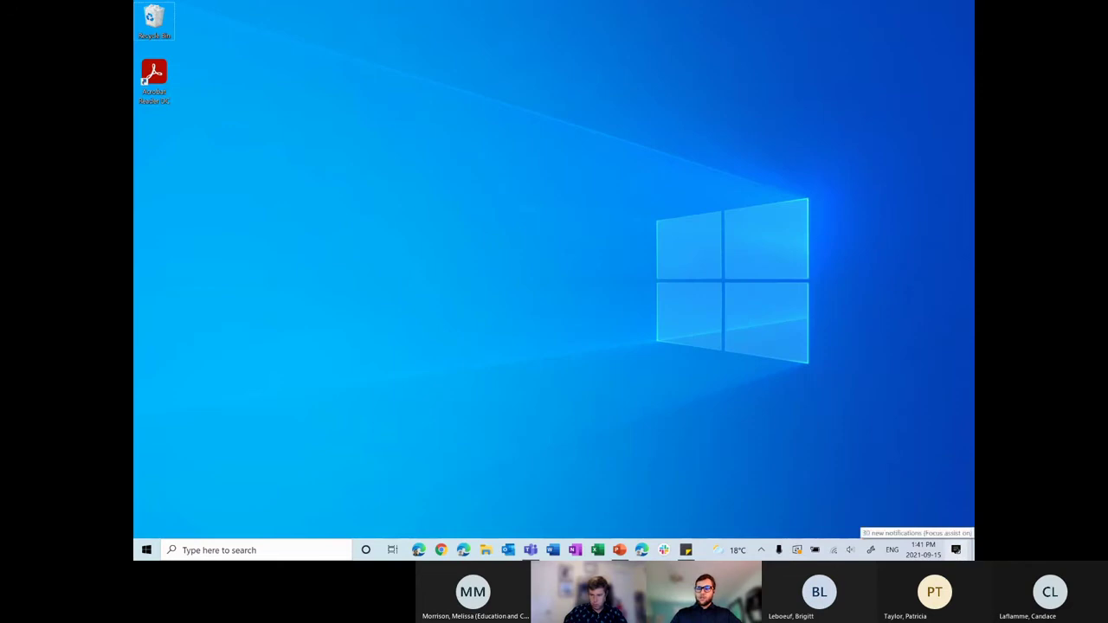
Open the action center and dismiss the Cobblestone Collective group of Slack notifications.
left_click(957, 553)
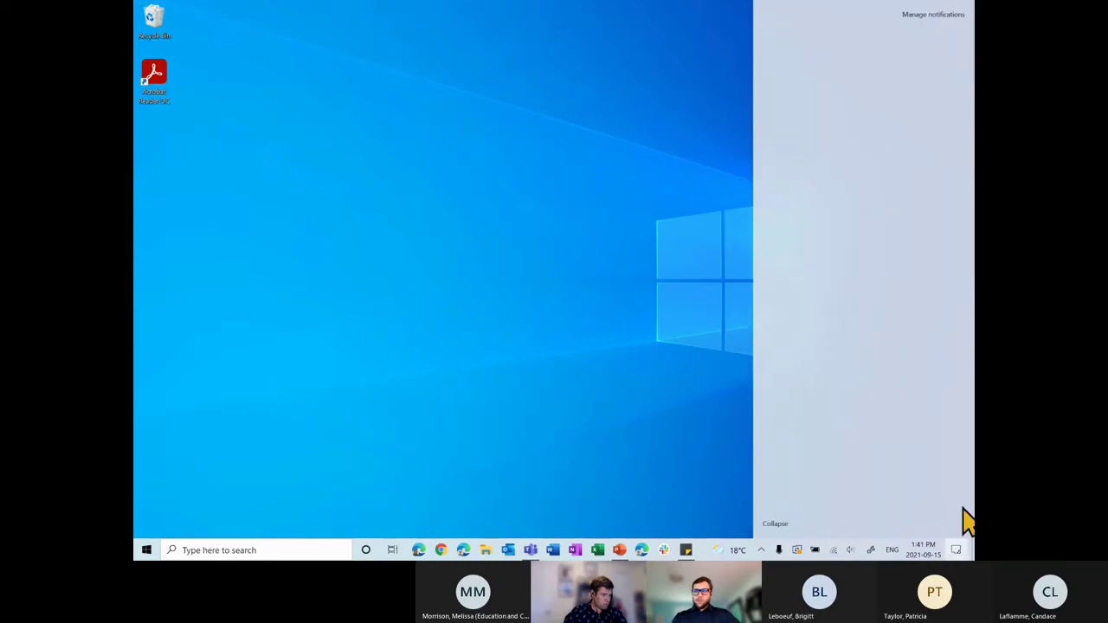
scroll(901, 149, "down", 3)
scroll(897, 149, "up", 3)
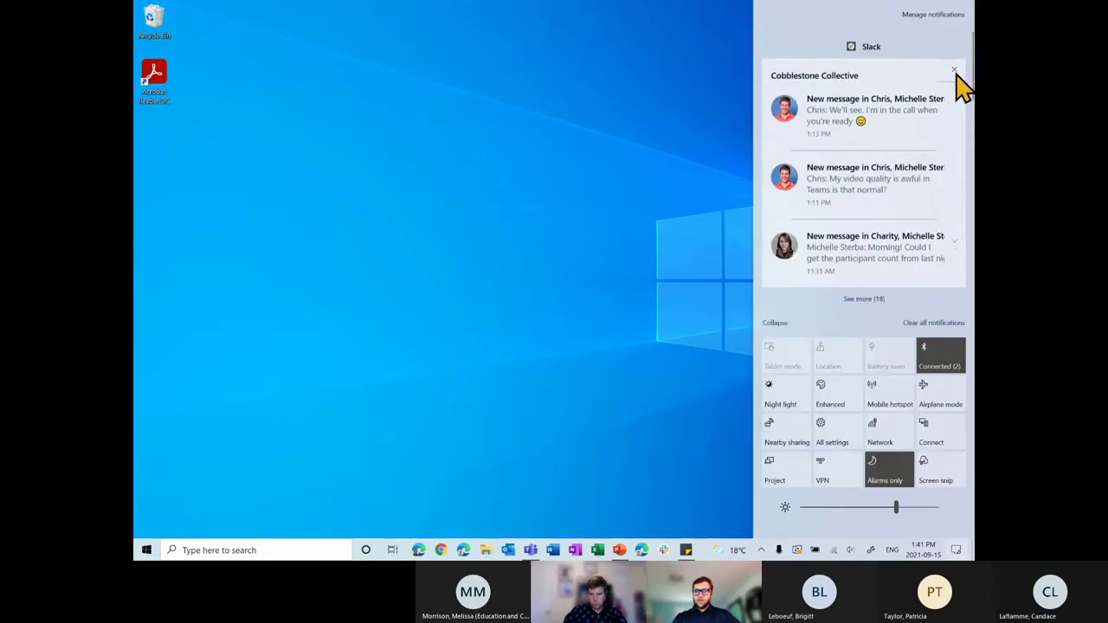
left_click(955, 80)
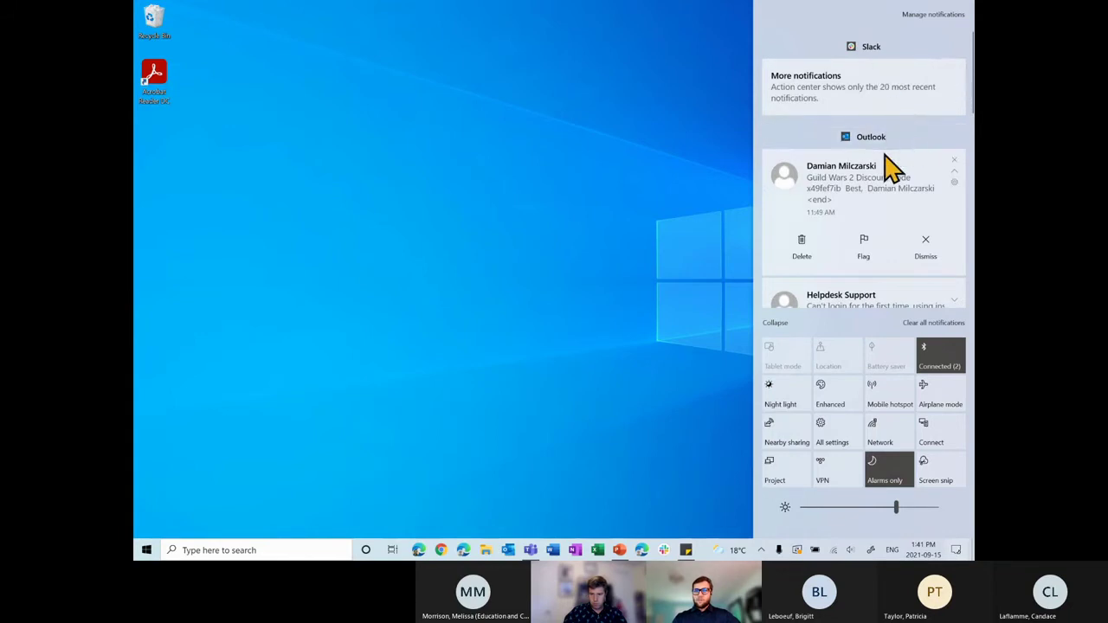
Dismiss the most recent Outlook notification and look through the remaining notifications.
scroll(885, 163, "down", 5)
scroll(884, 162, "up", 5)
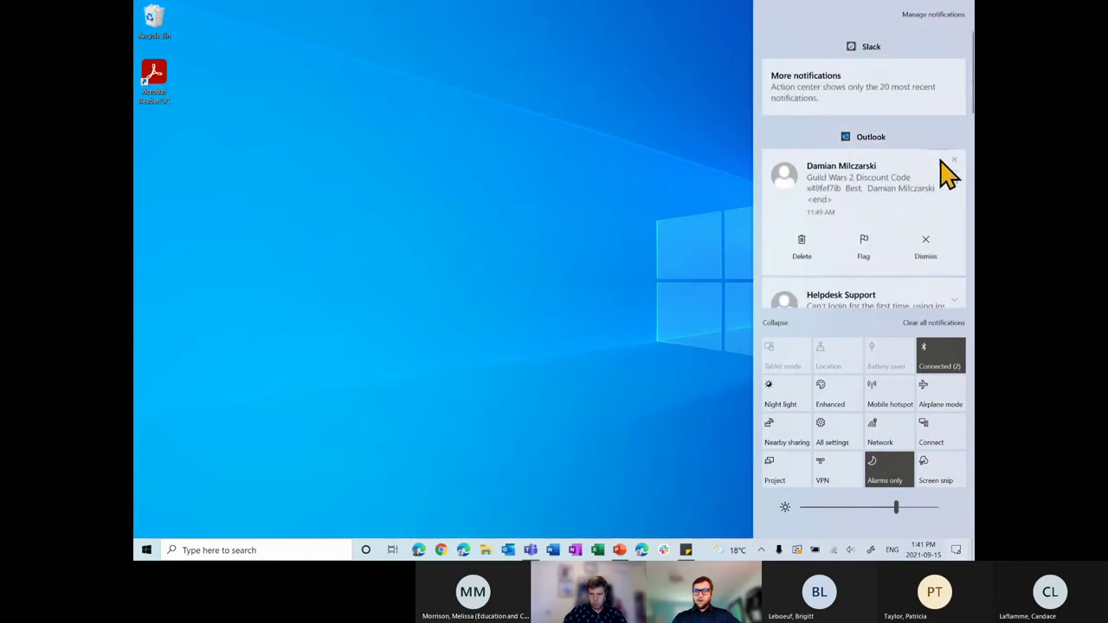
left_click(953, 161)
scroll(891, 197, "down", 2)
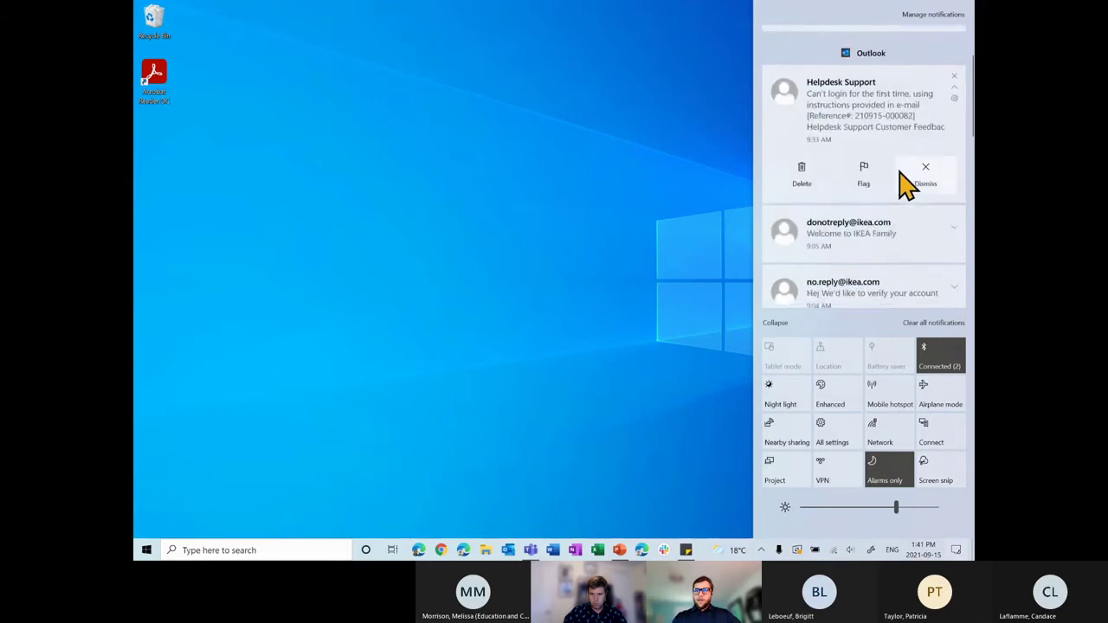
scroll(903, 188, "up", 2)
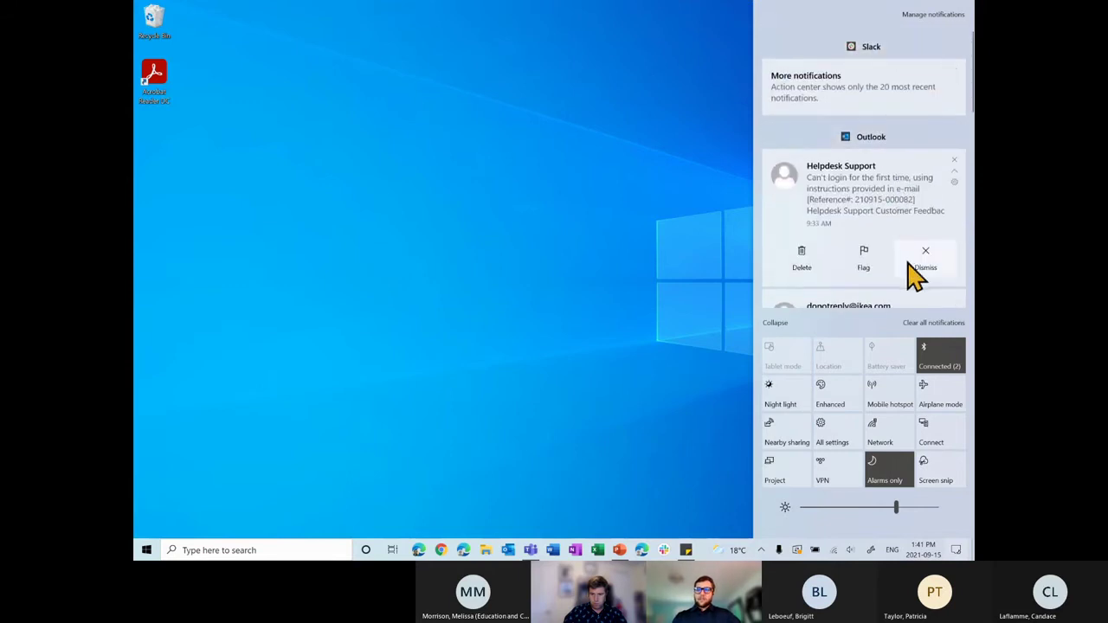
scroll(881, 82, "down", 2)
scroll(878, 91, "down", 2)
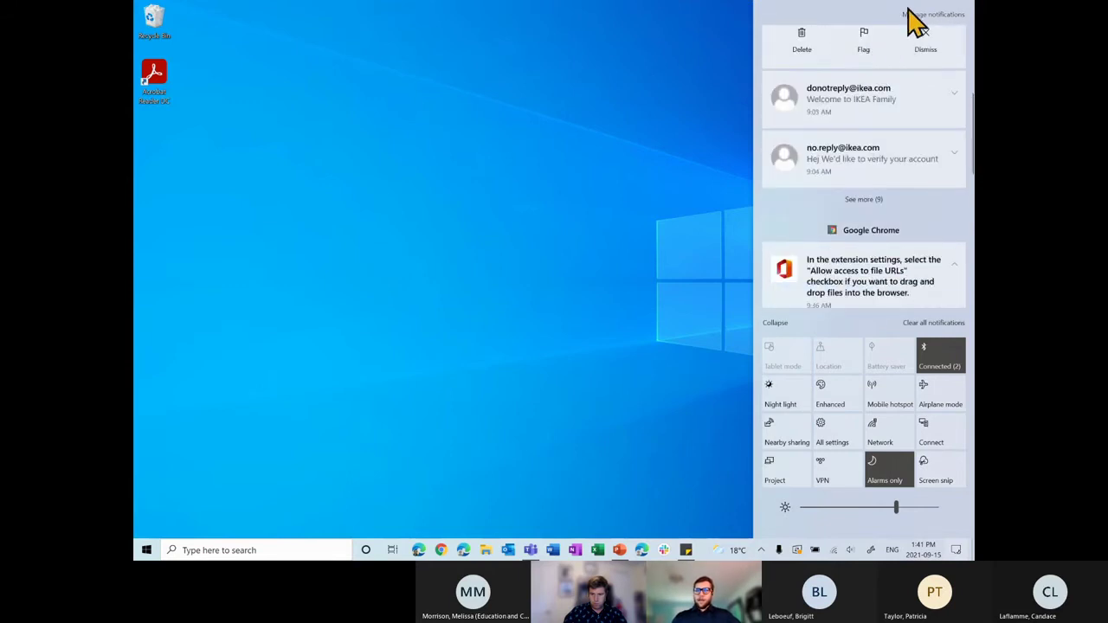
Return to the start of the notifications list and raise the screen brightness slightly.
scroll(925, 43, "up", 3)
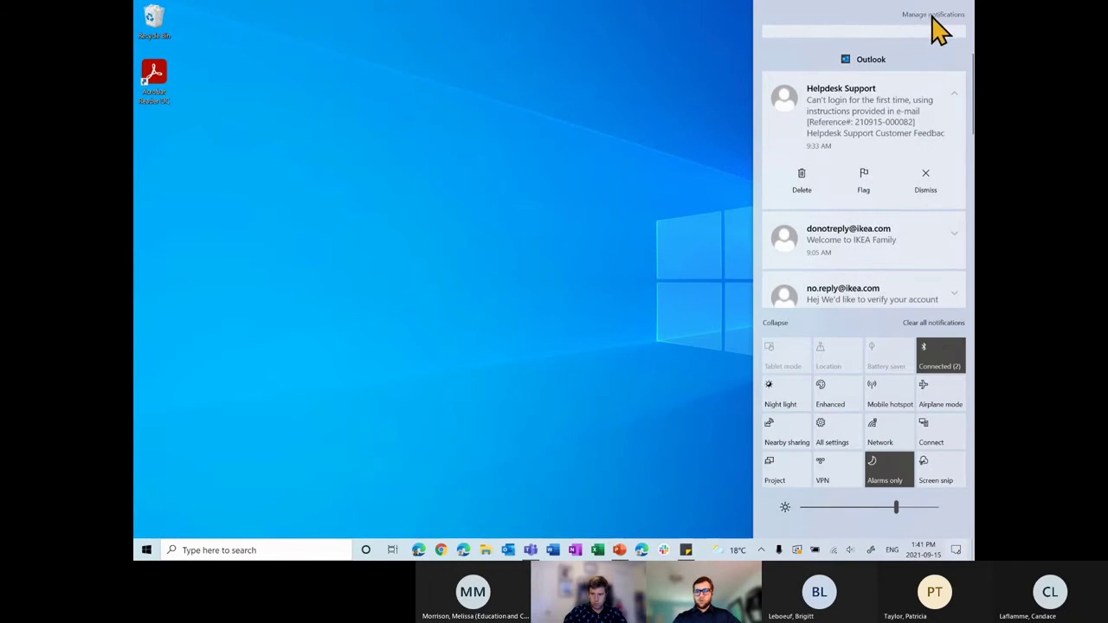
scroll(900, 104, "up", 2)
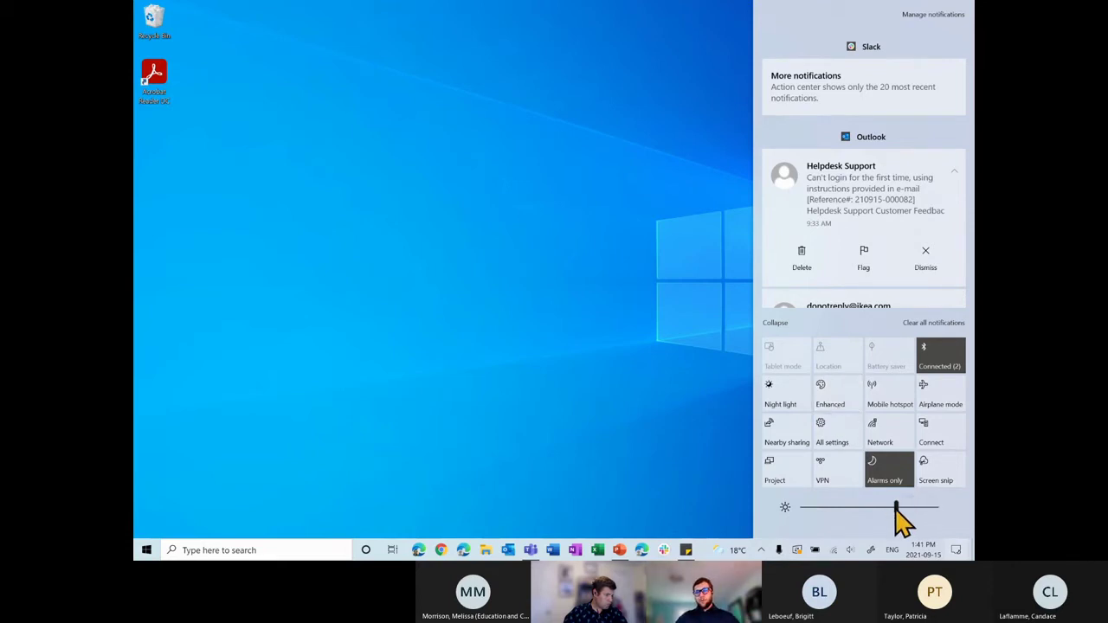
mouse_move(895, 508)
left_mouse_down()
mouse_move(828, 514)
mouse_move(913, 516)
mouse_move(895, 520)
left_mouse_up()
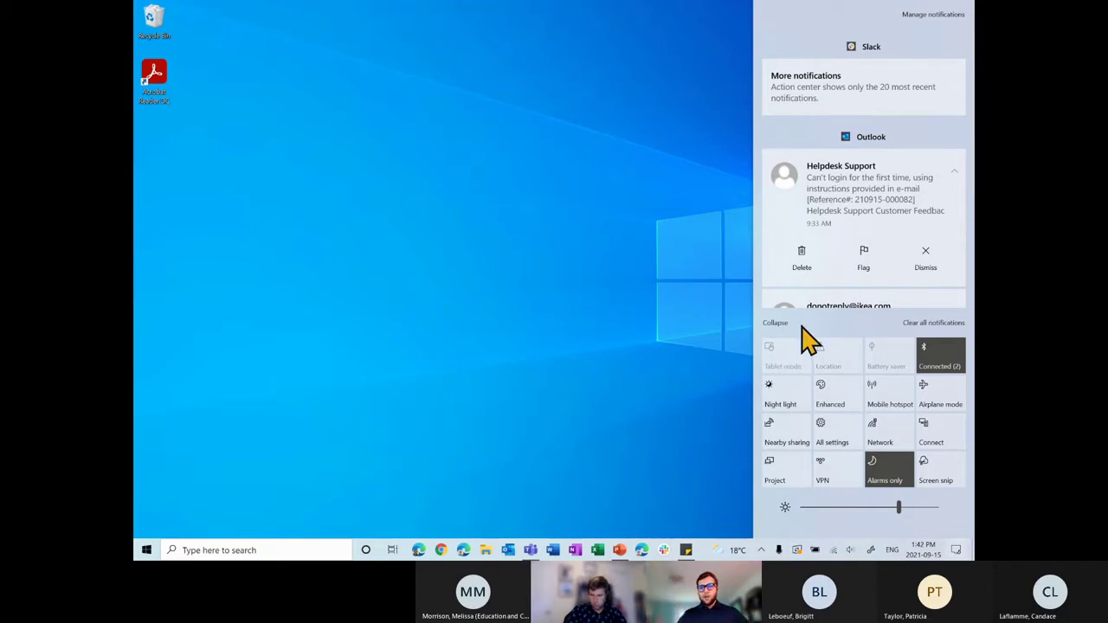
Open the Project display modes, choose Extend for the second screen and close the options.
left_click(795, 473)
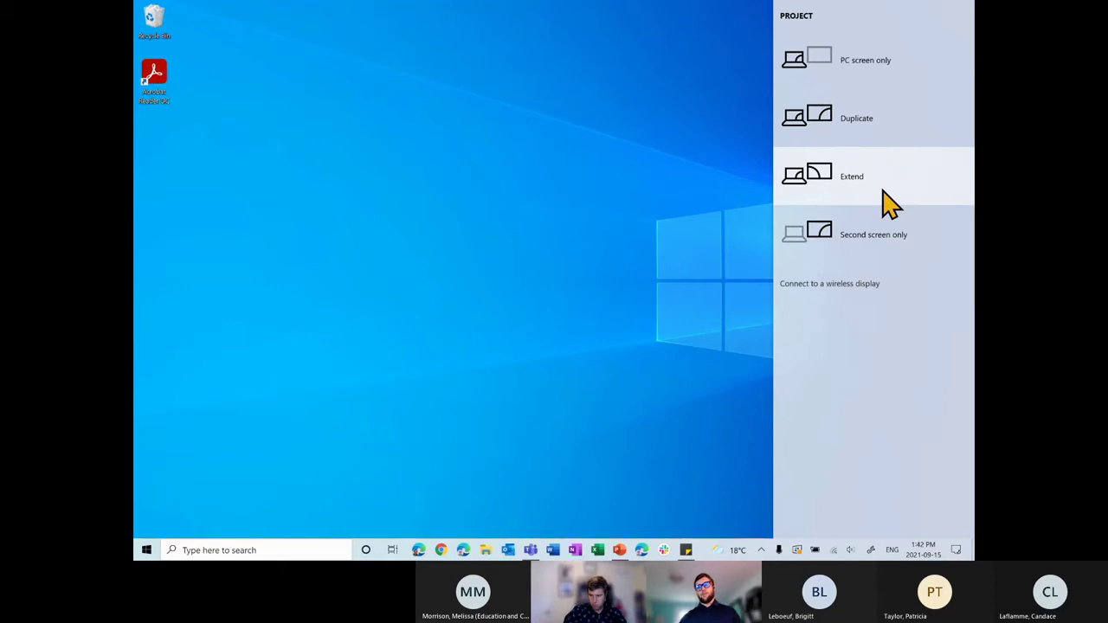
left_click(923, 174)
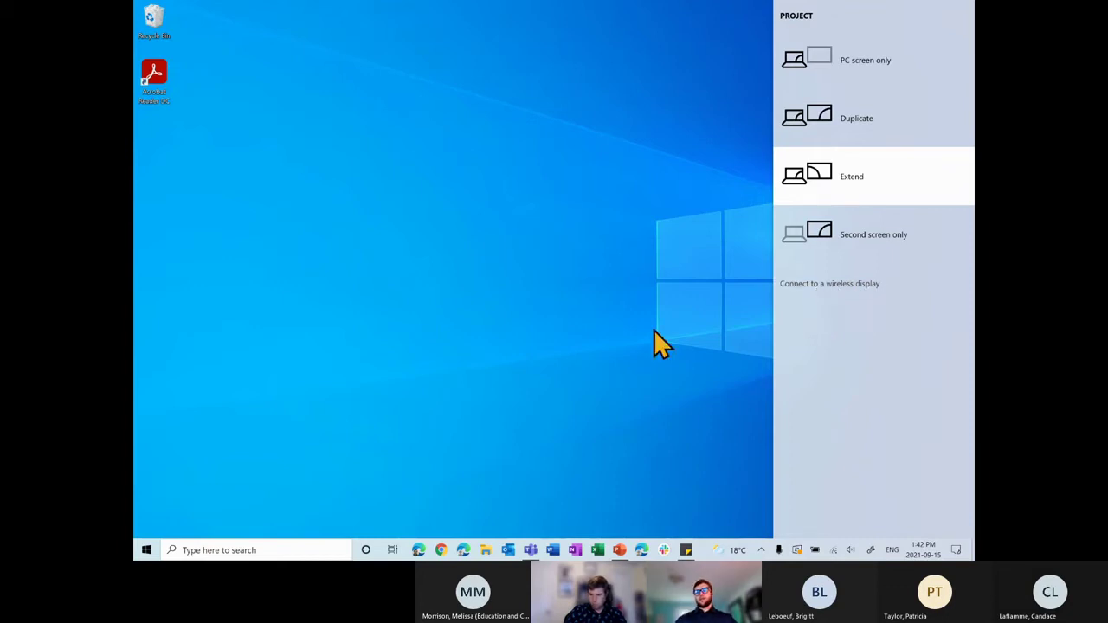
left_click(567, 372)
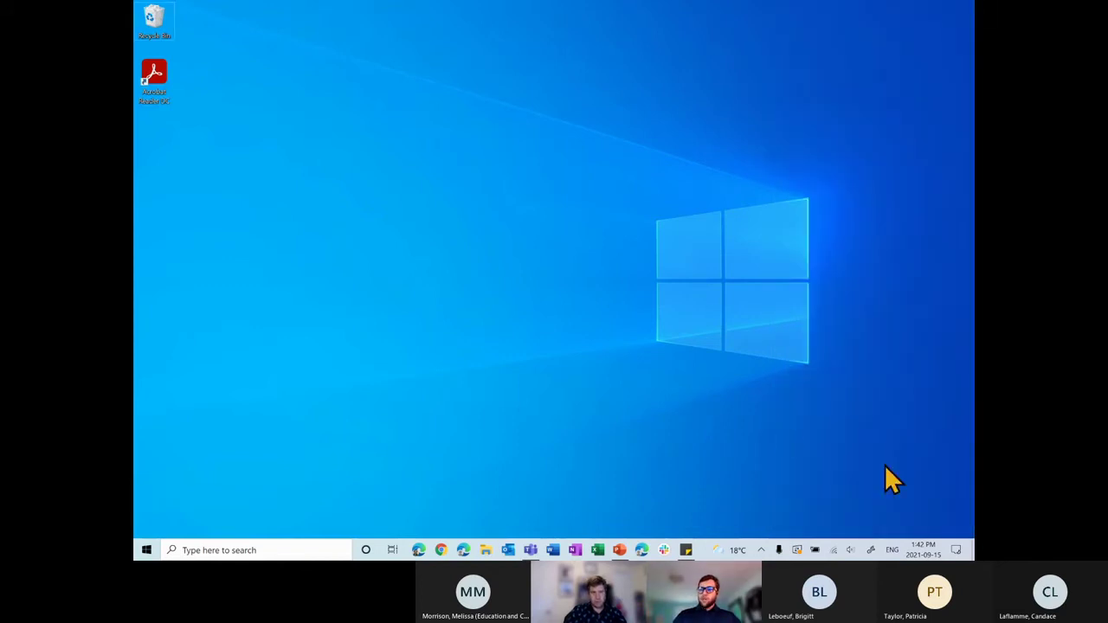
Reopen the action center, look through the wireless display and audio devices available to connect, and close the list.
left_click(957, 551)
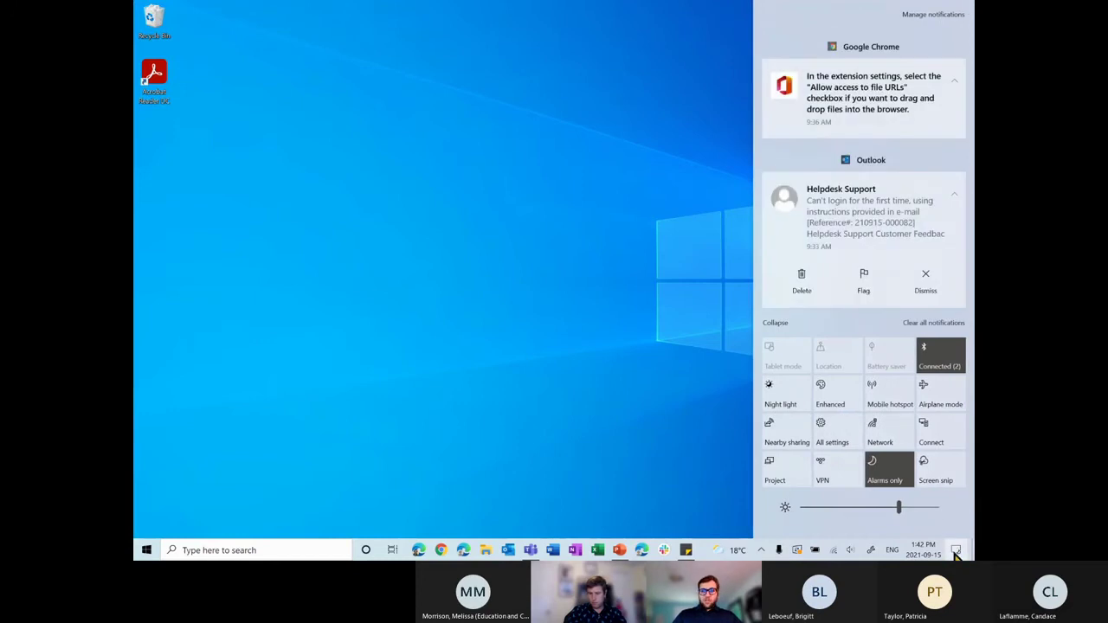
left_click(948, 446)
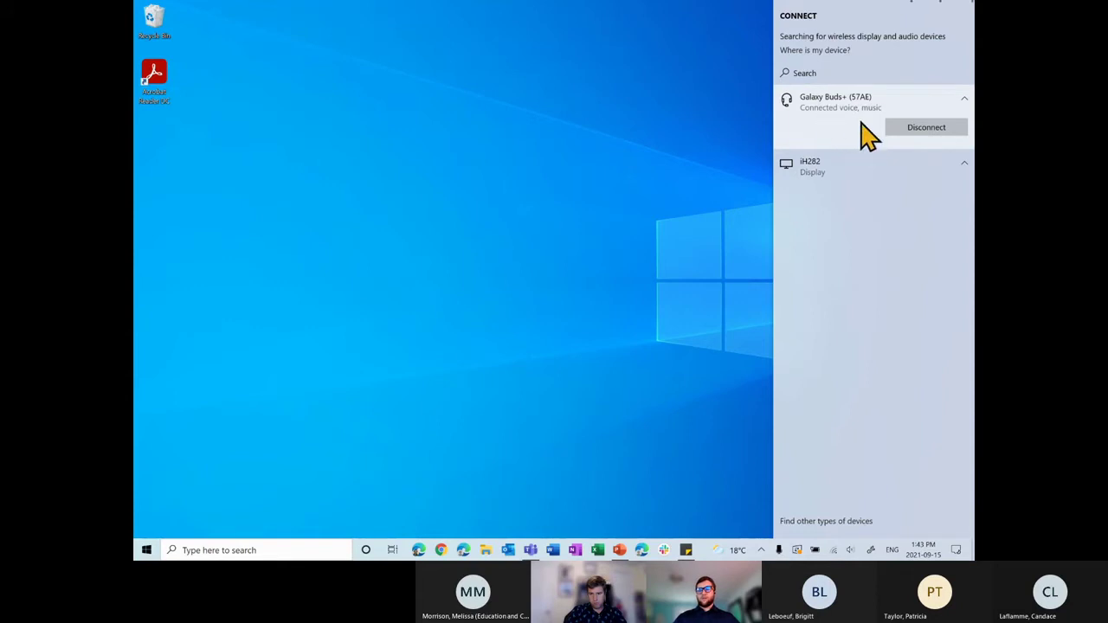
left_click(755, 151)
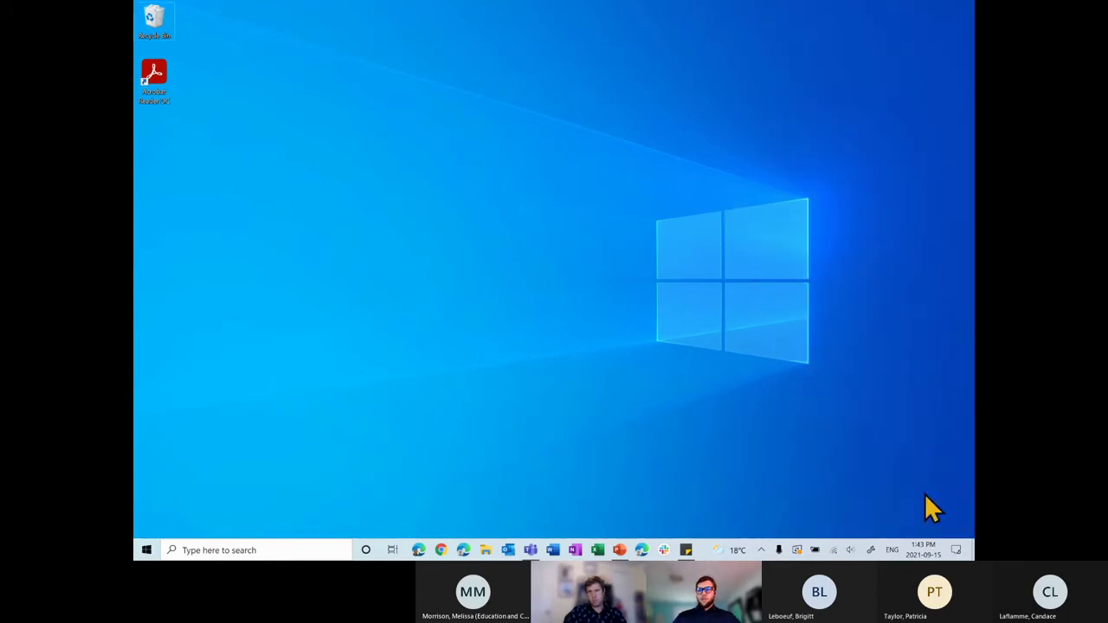
Turn Night light on and back off from the action center, and close the action center.
left_click(956, 550)
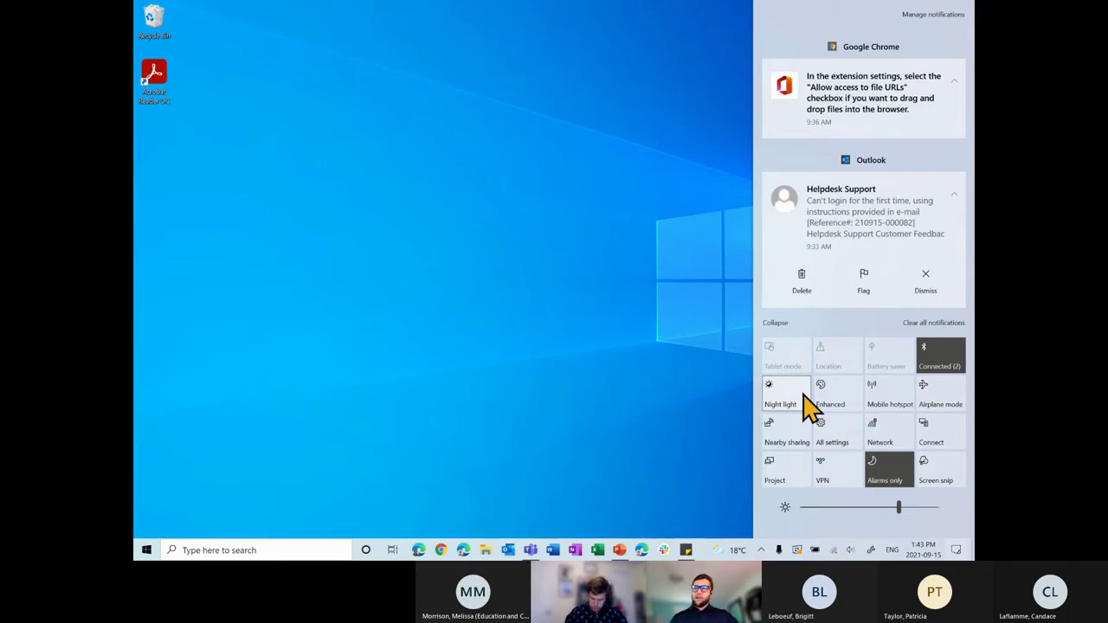
left_click(787, 402)
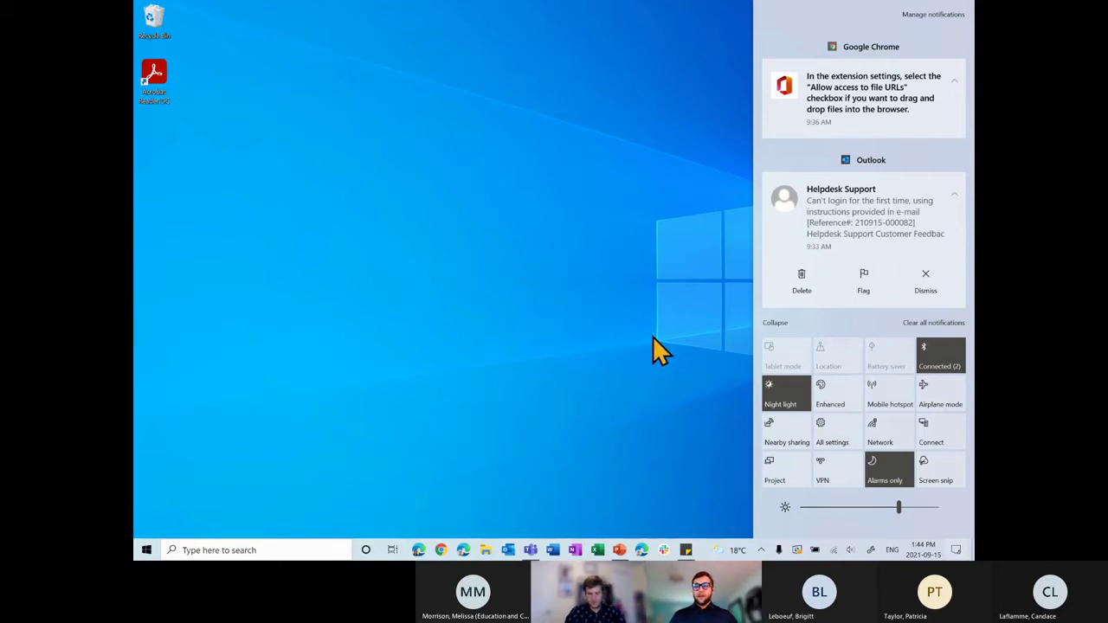
left_click(795, 413)
left_click(530, 374)
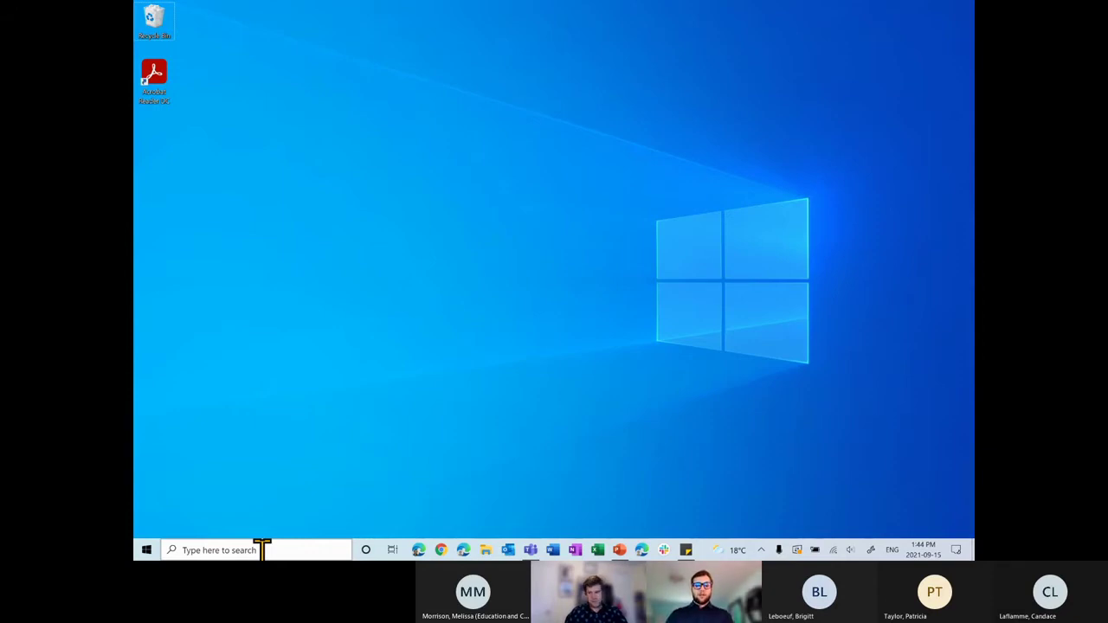
Search Windows for "night" and open the Night light settings.
left_click(261, 550)
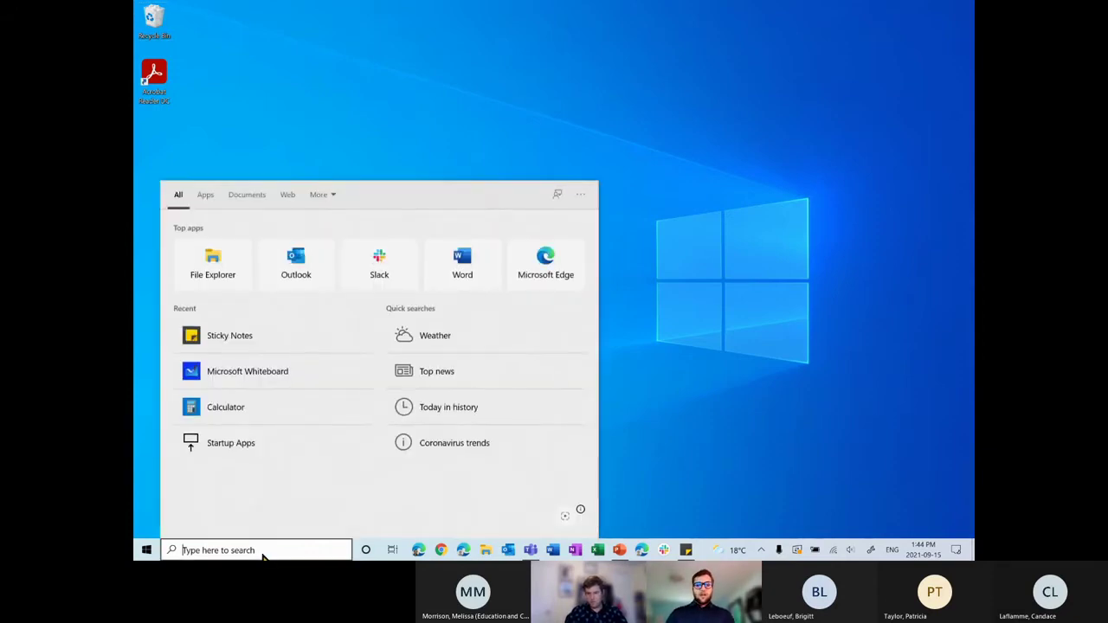
type("night")
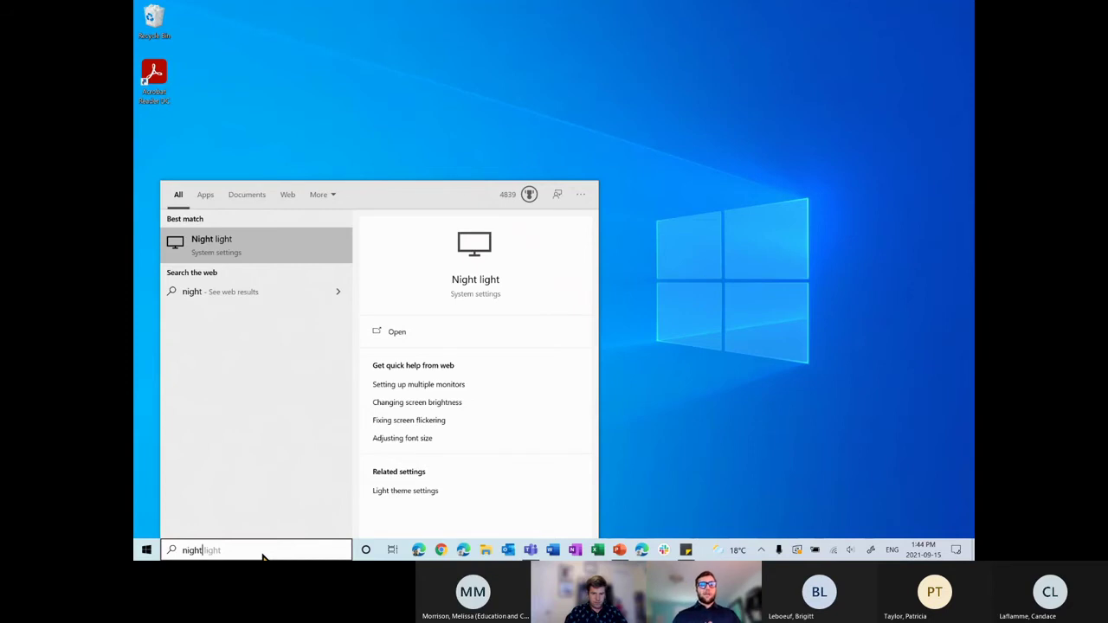
key("Return")
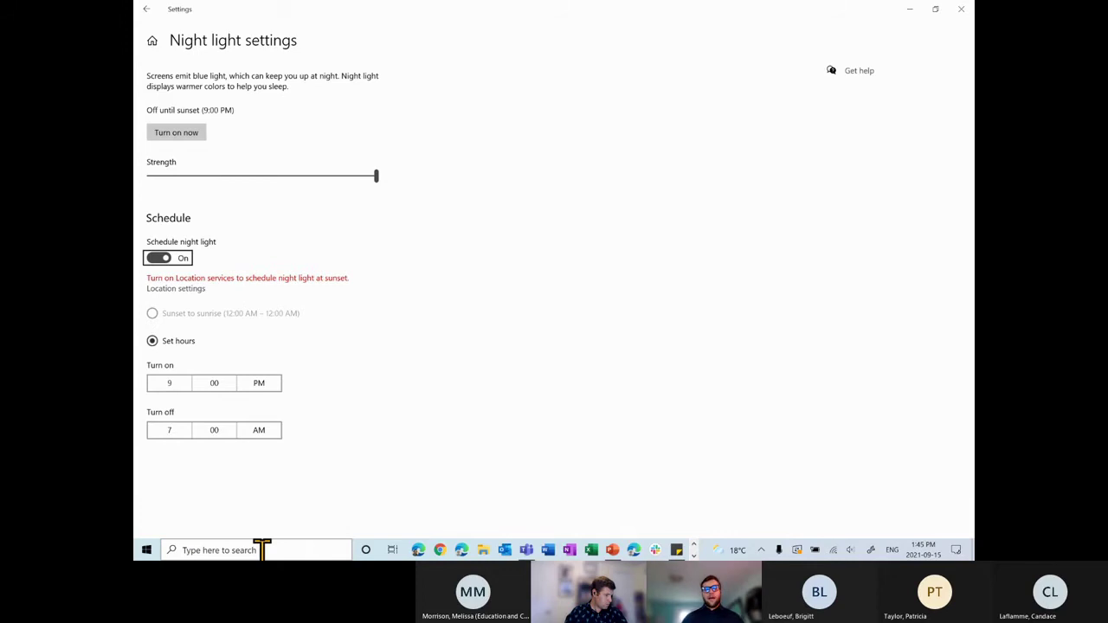
Search Windows for "printe" and open the Printers & scanners settings.
left_click(261, 549)
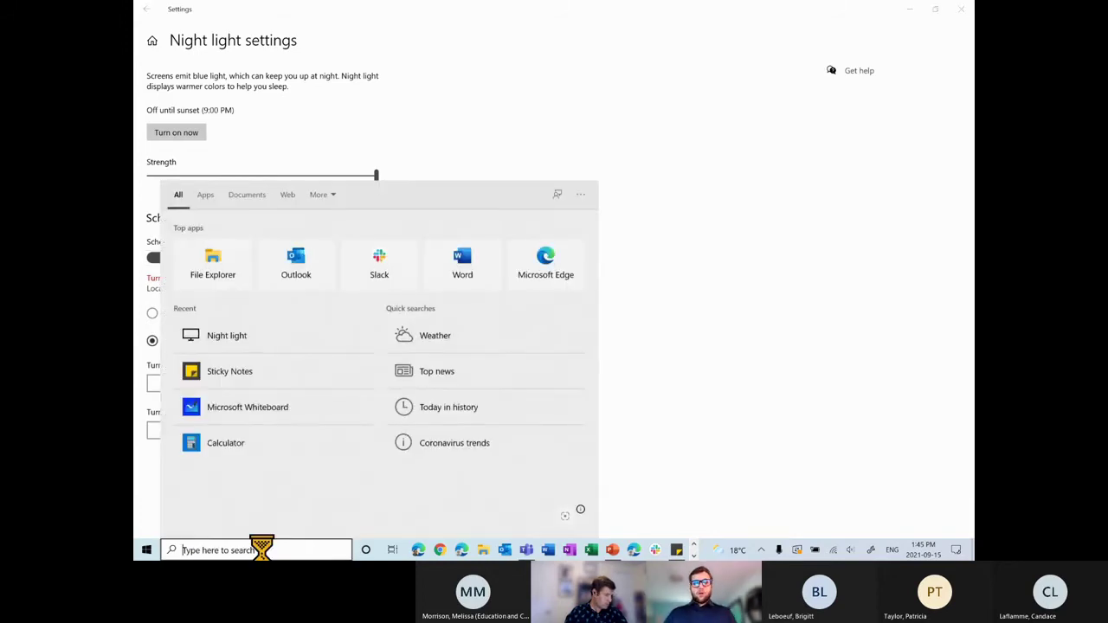
type("printe")
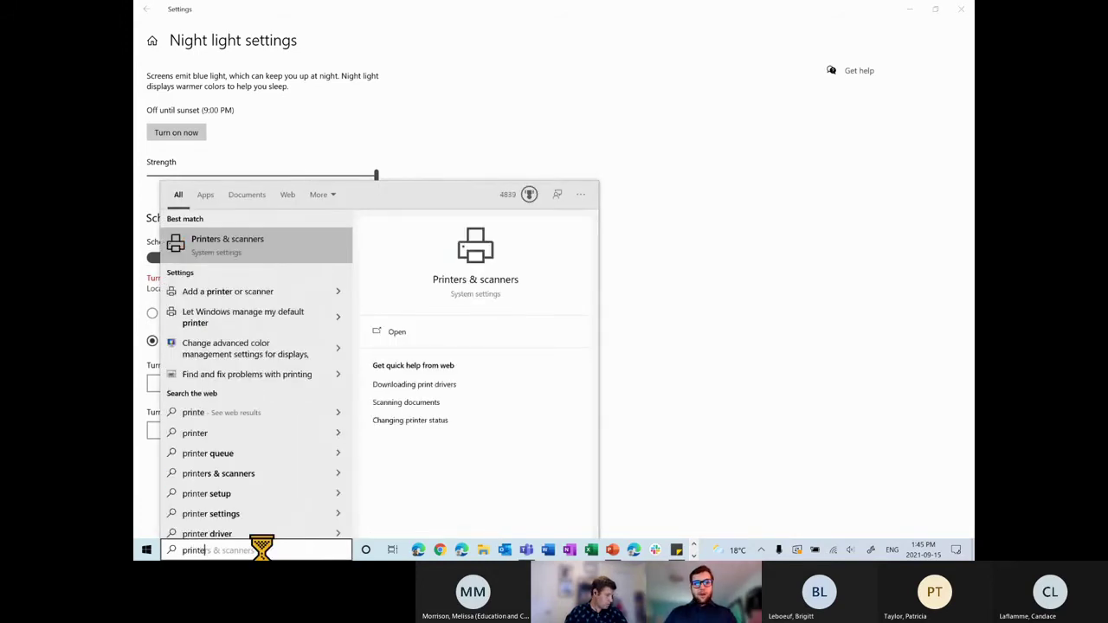
key("Return")
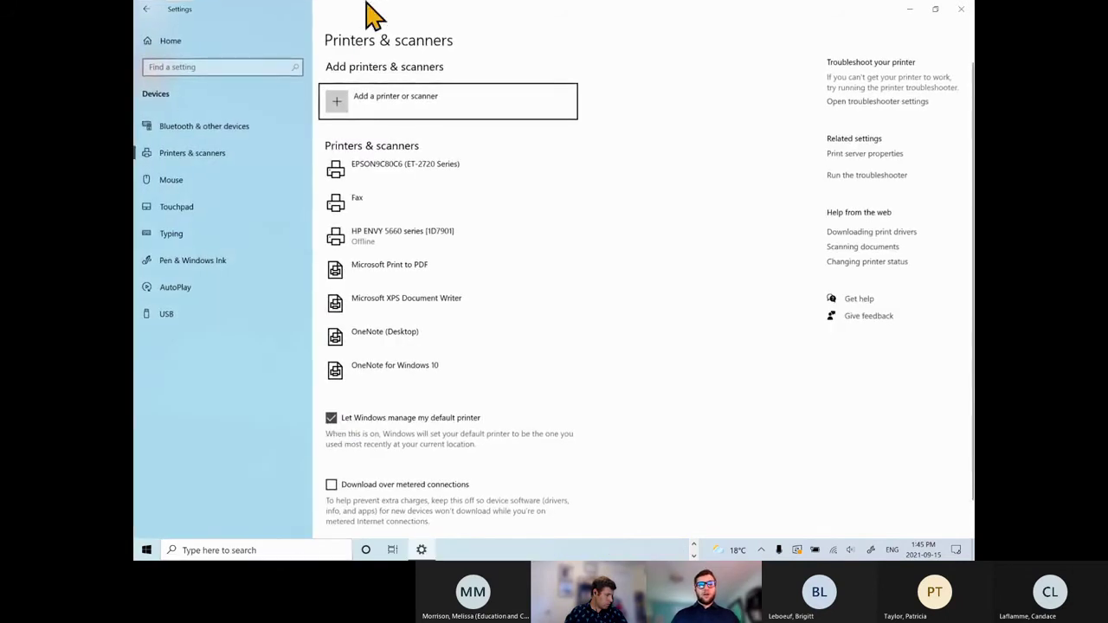
Go back to the Night light settings, reduce the strength to about half and close Settings.
left_click(145, 10)
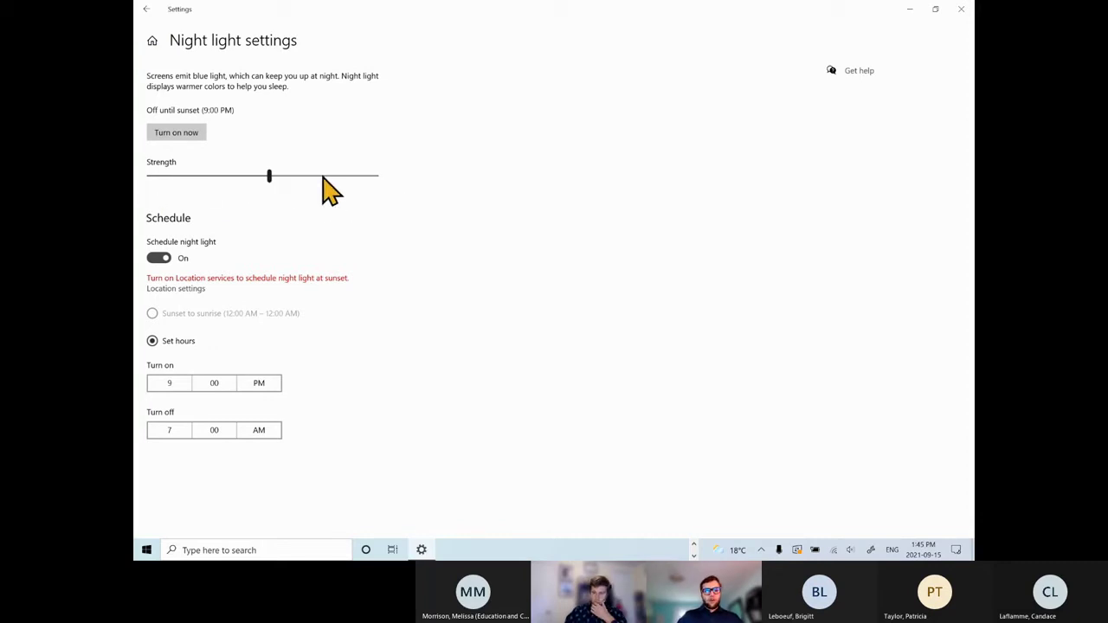
left_click(269, 177)
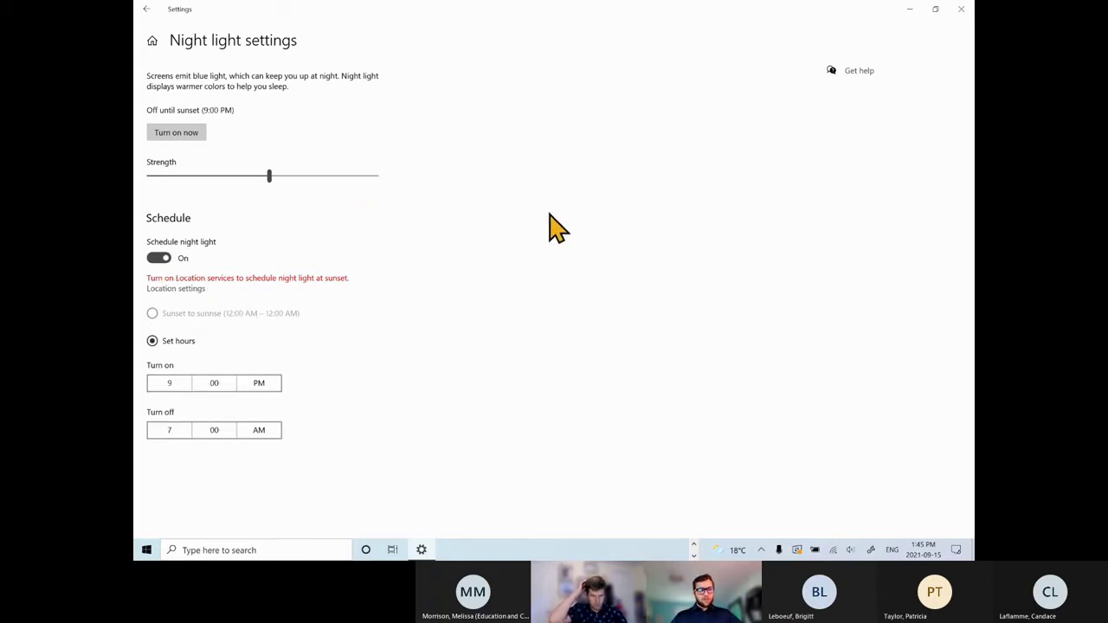
left_click(146, 10)
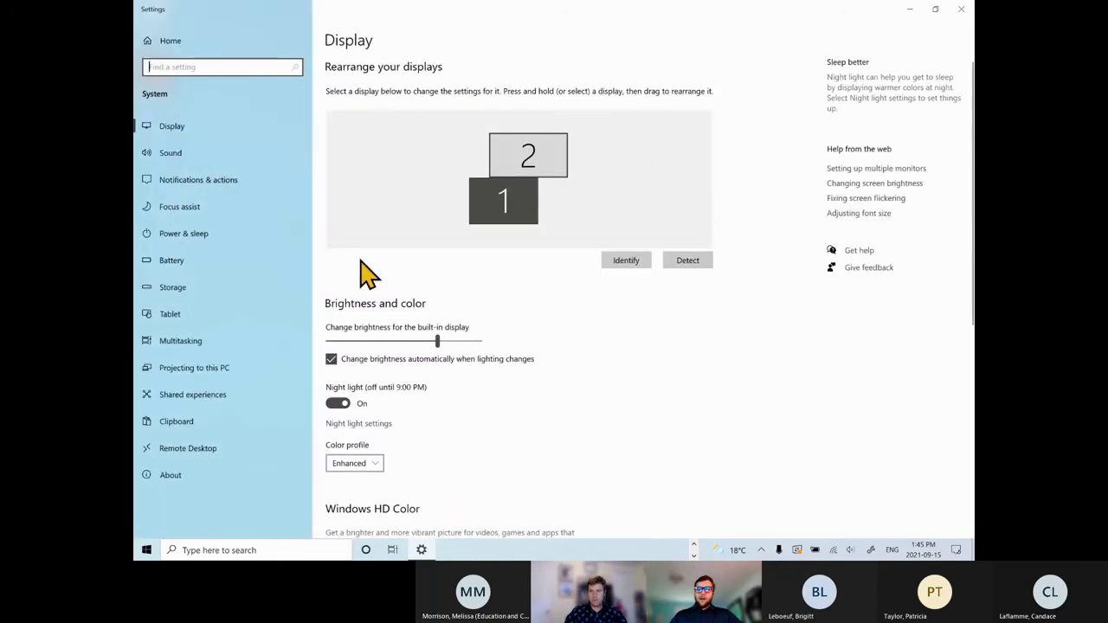
left_click(961, 11)
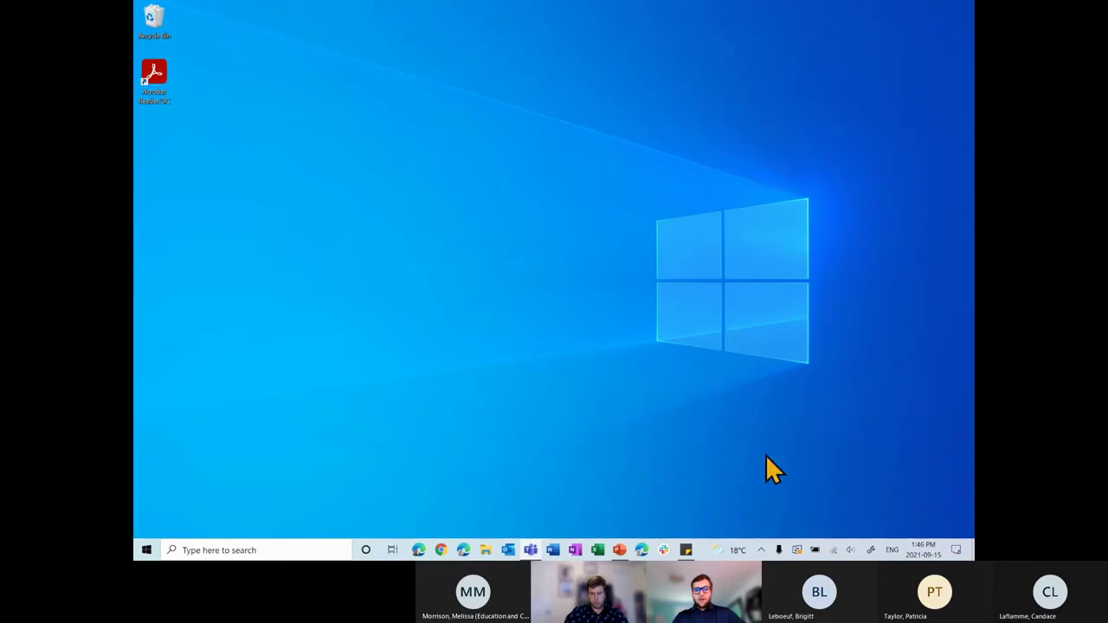
Open a blank document in Word and a blank workbook in Excel.
left_click(553, 550)
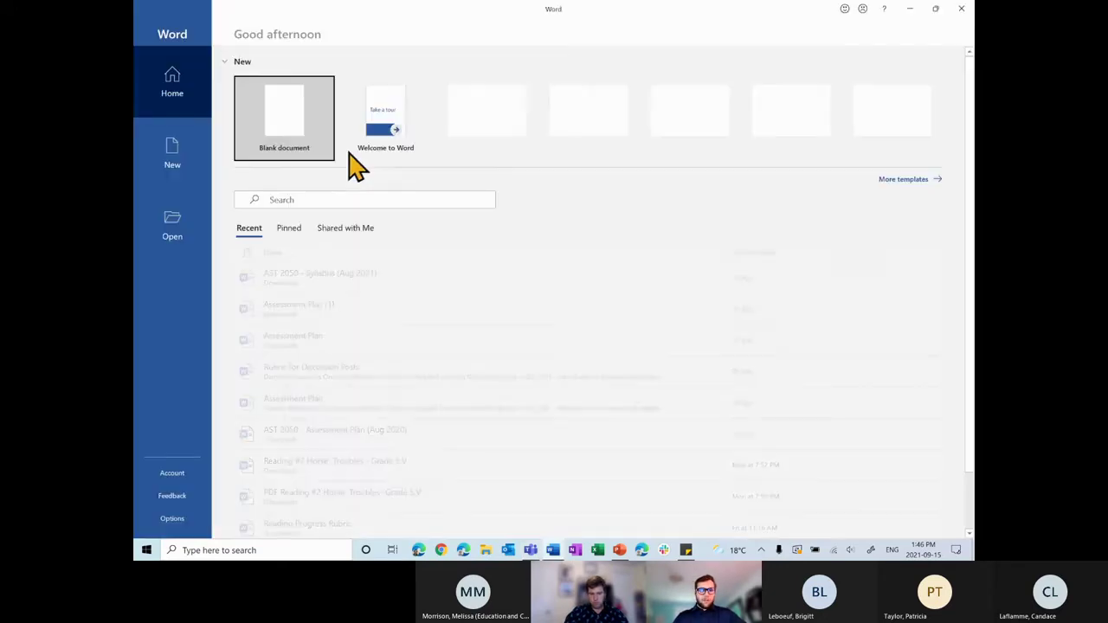
left_click(305, 123)
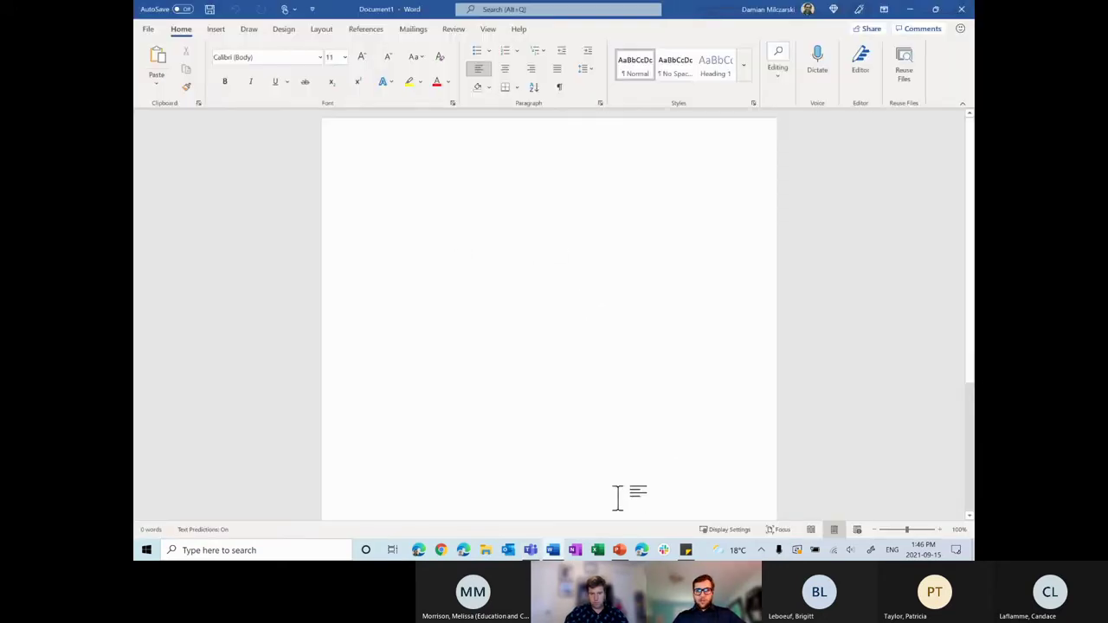
left_click(598, 550)
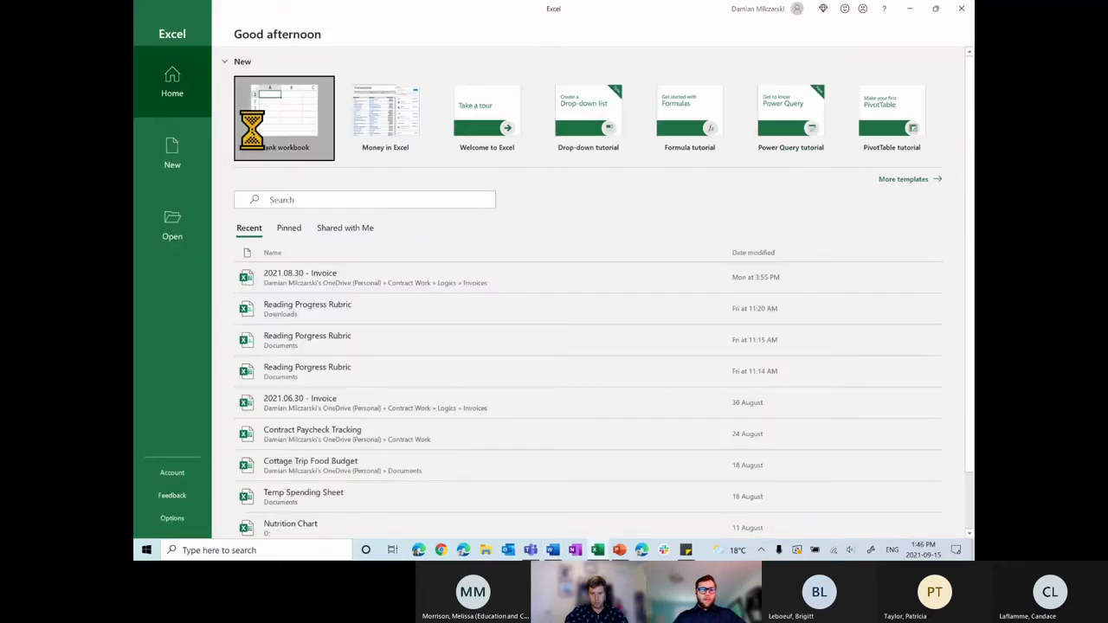
left_click(282, 143)
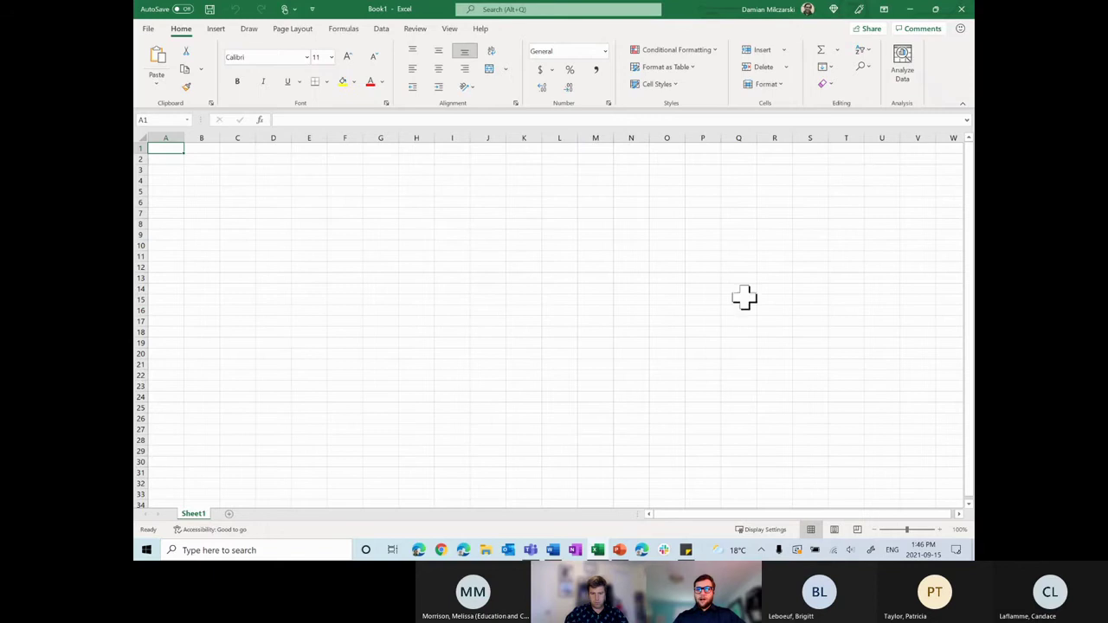
Start a new PowerPoint window in addition to the presentation that is already open.
left_click(620, 551)
left_click(909, 8)
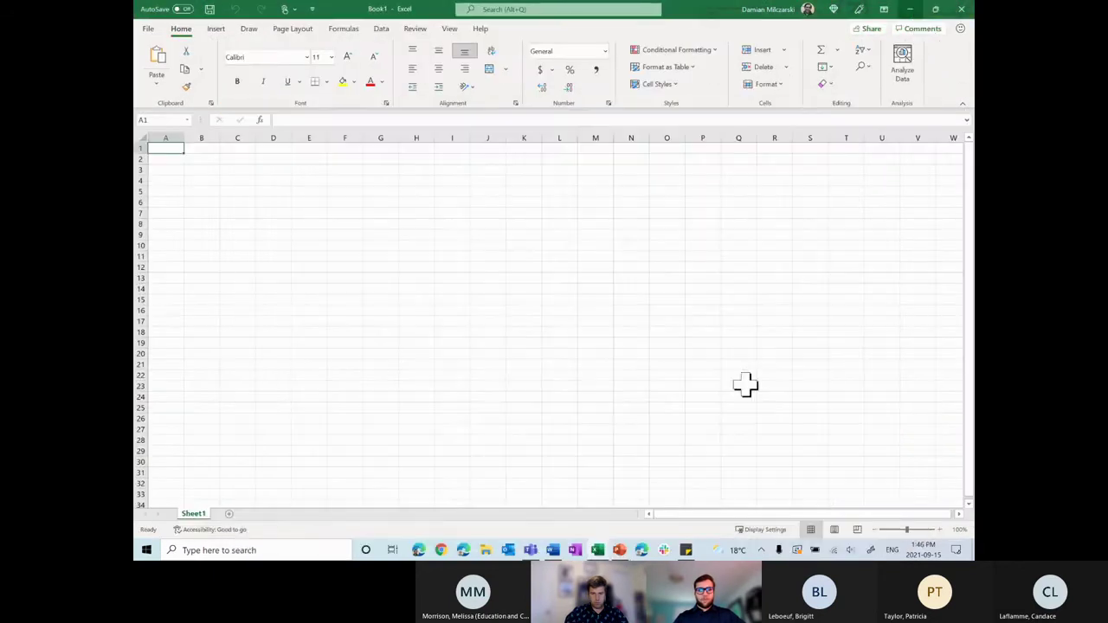
mouse_move(621, 551)
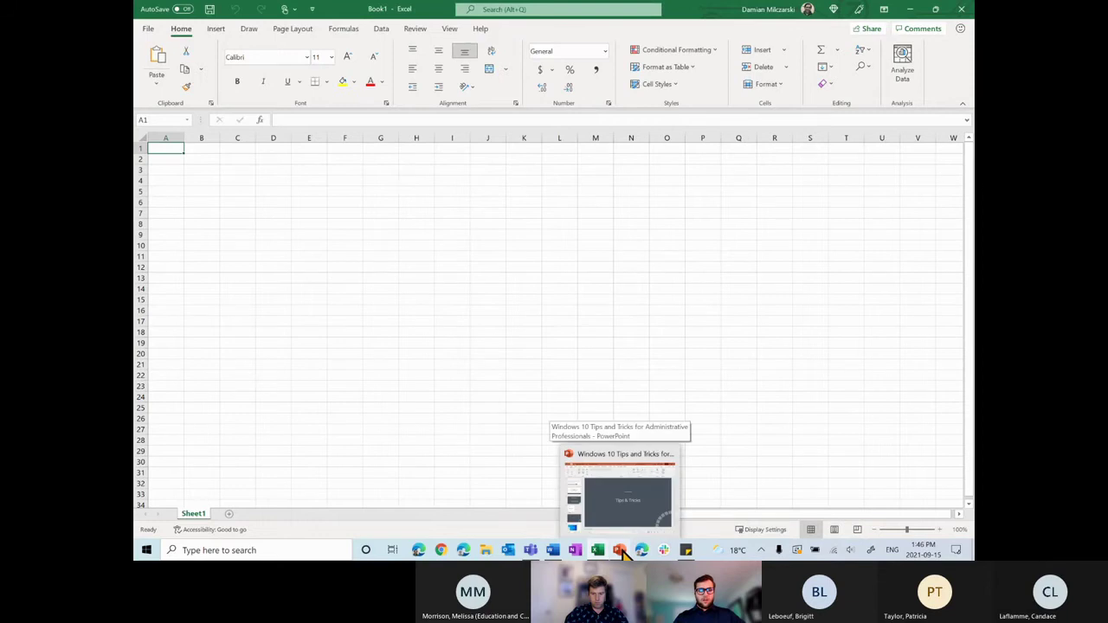
right_click(621, 551)
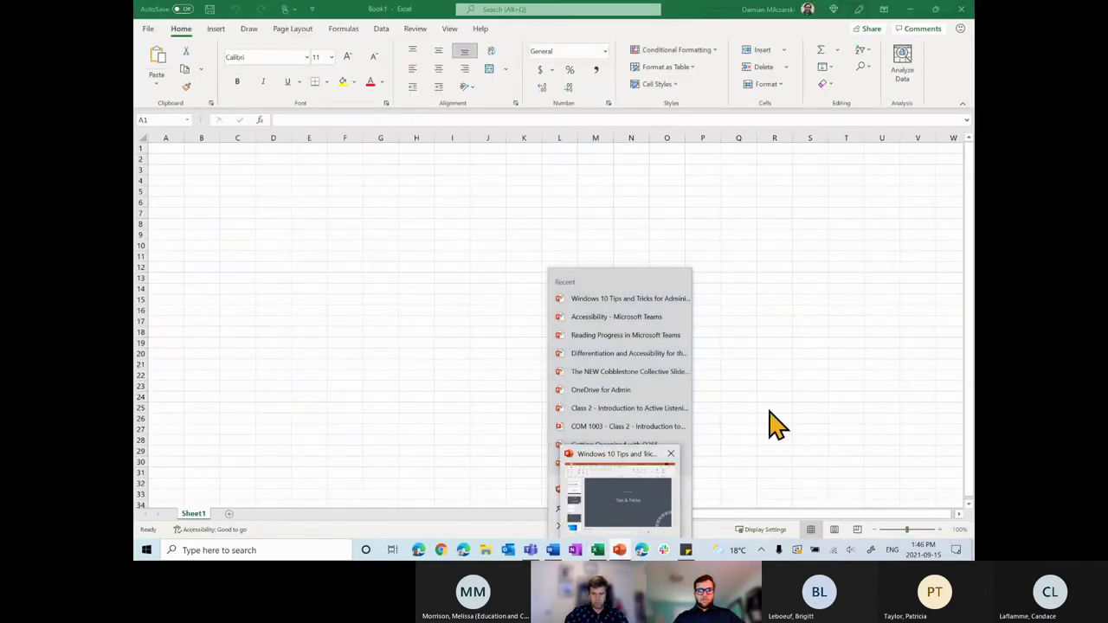
left_click(690, 487)
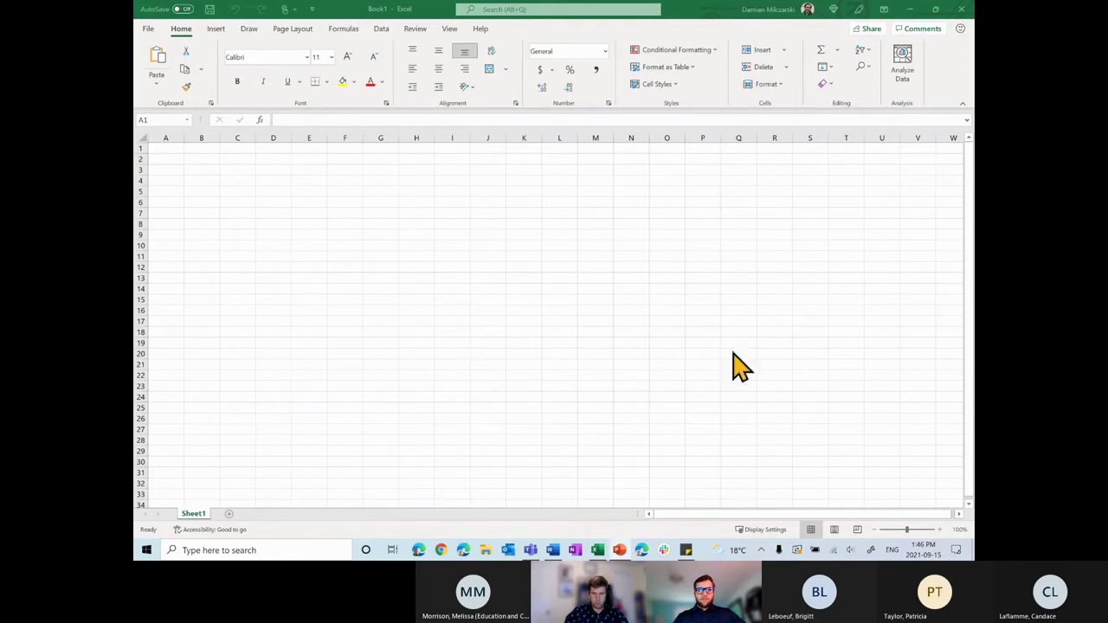
Minimize the Excel and Word windows, and create a blank PowerPoint presentation and minimize it as well.
left_click(909, 11)
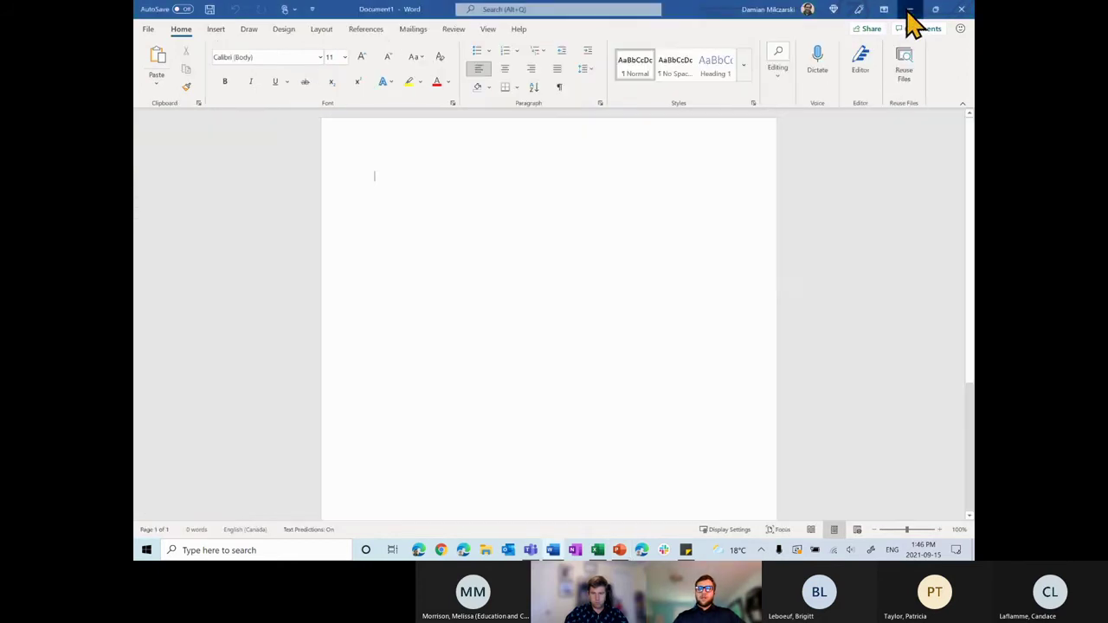
left_click(909, 10)
left_click(909, 10)
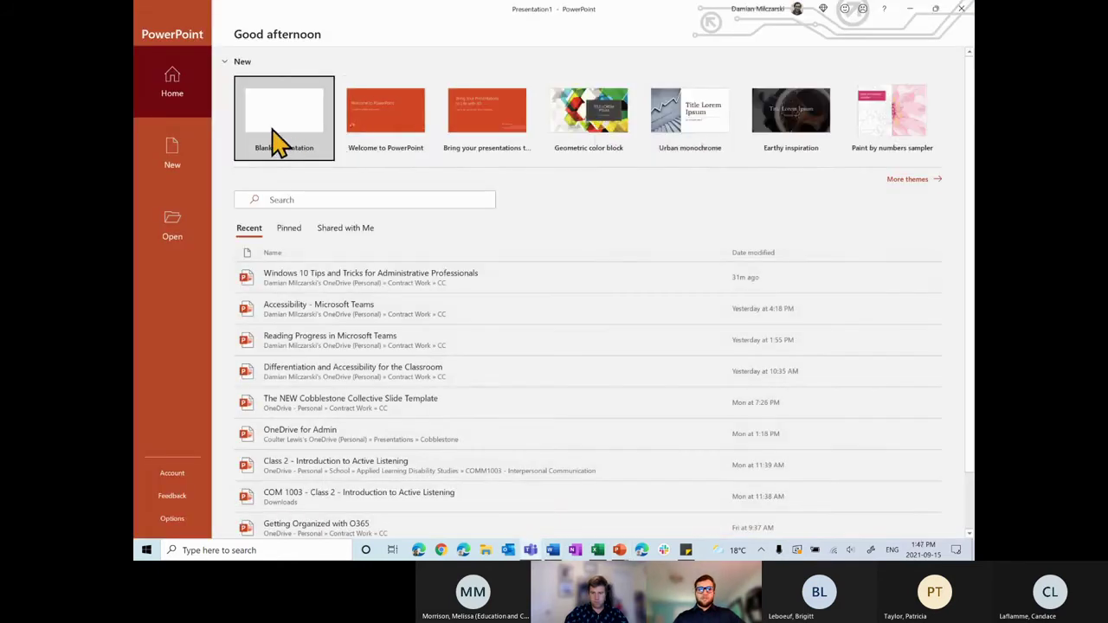
left_click(285, 131)
left_click(910, 11)
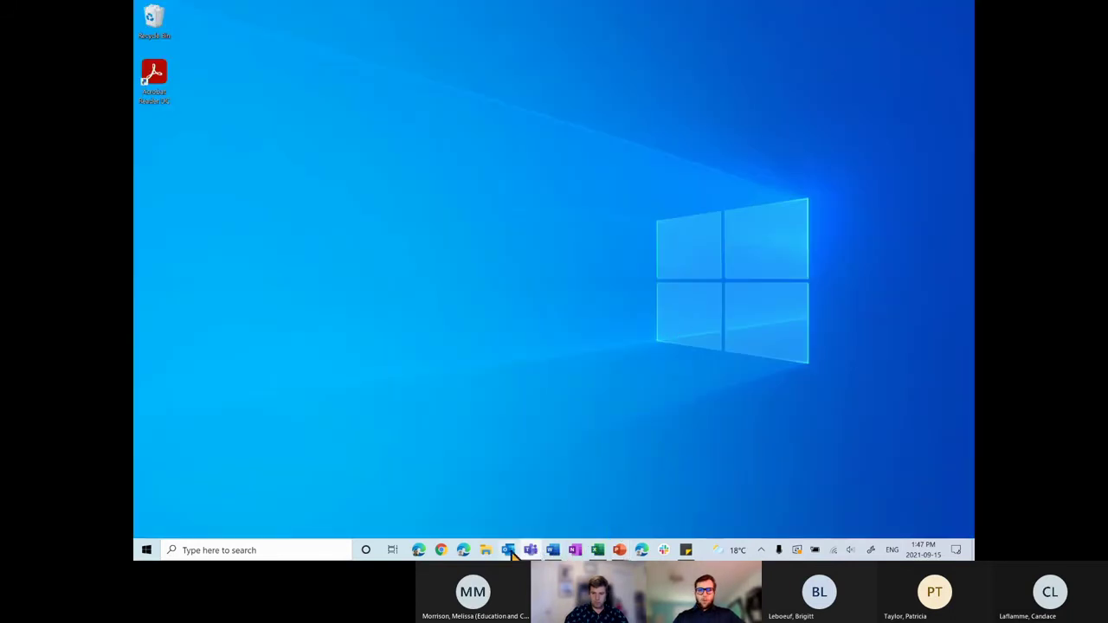
Restore the Word document, the Excel workbook and the blank PowerPoint presentation.
left_click(552, 552)
left_click(598, 550)
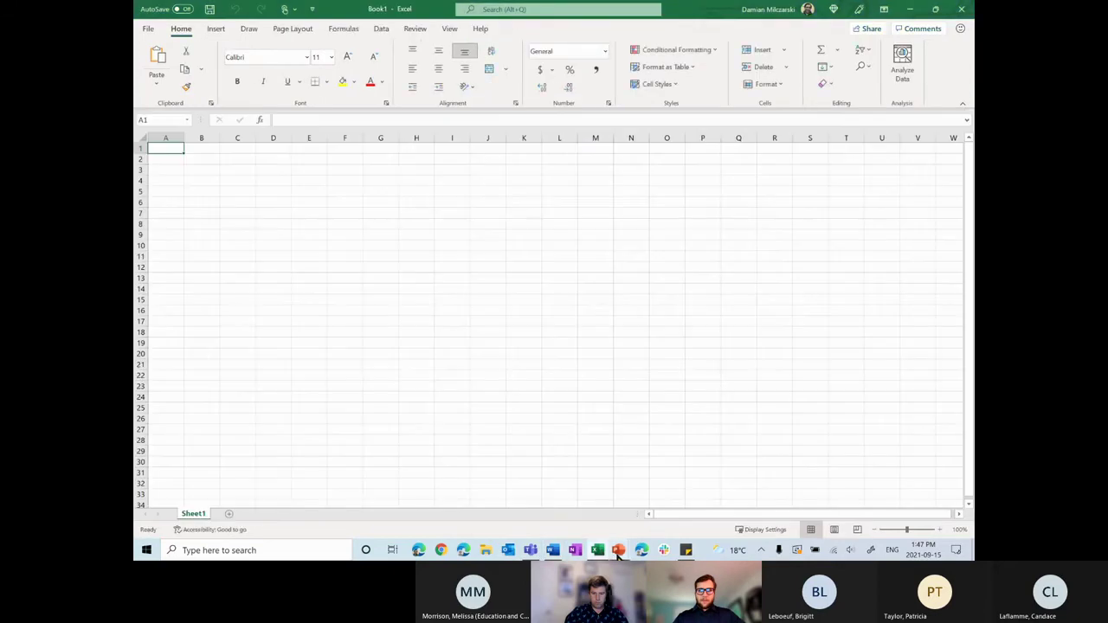
mouse_move(618, 555)
left_click(681, 516)
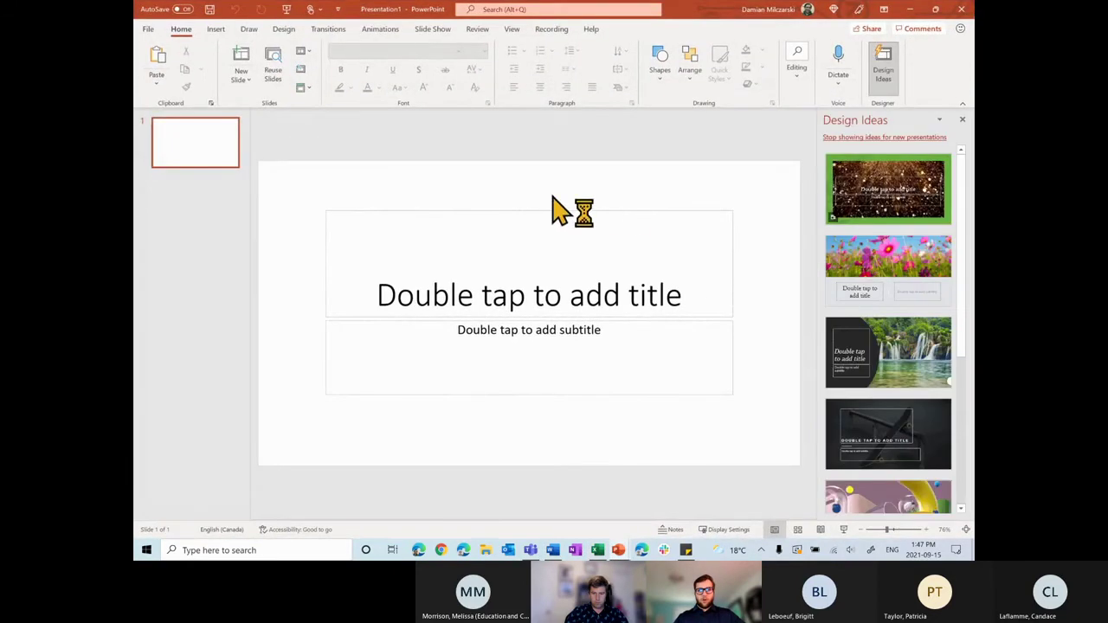
Close the Design Ideas pane in the blank presentation, and show the desktop and bring all open windows back.
left_click(962, 119)
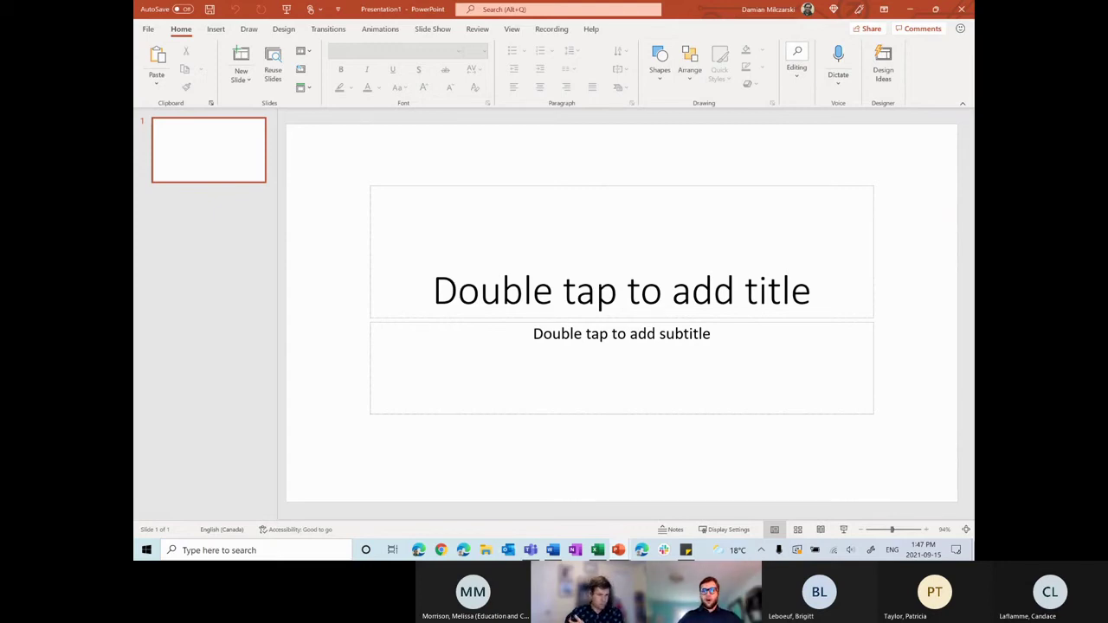
key("super+d")
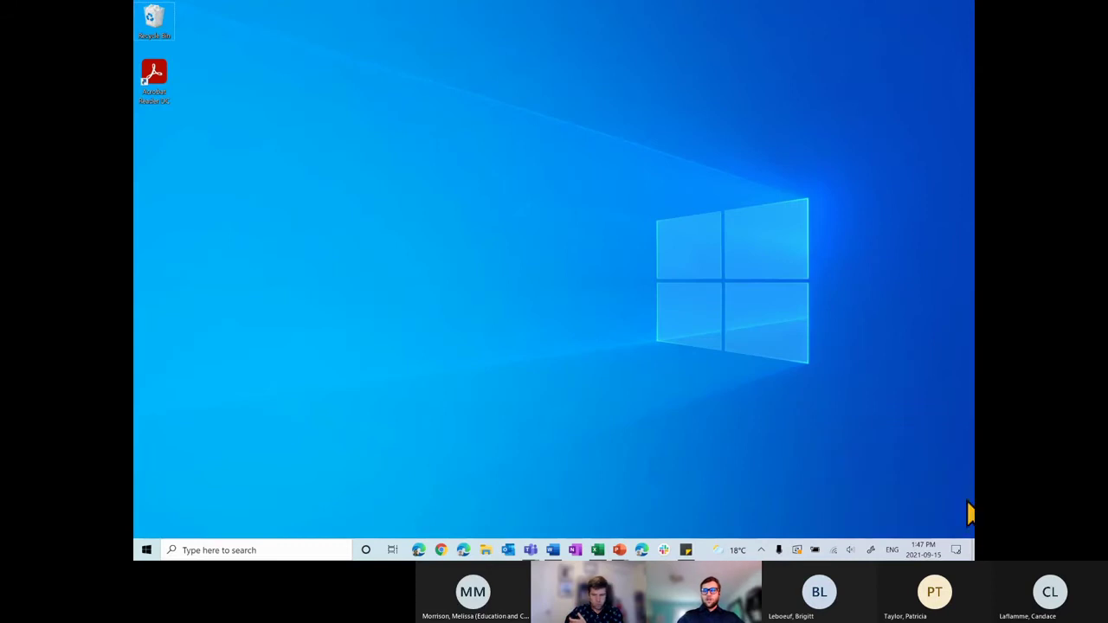
left_click(972, 550)
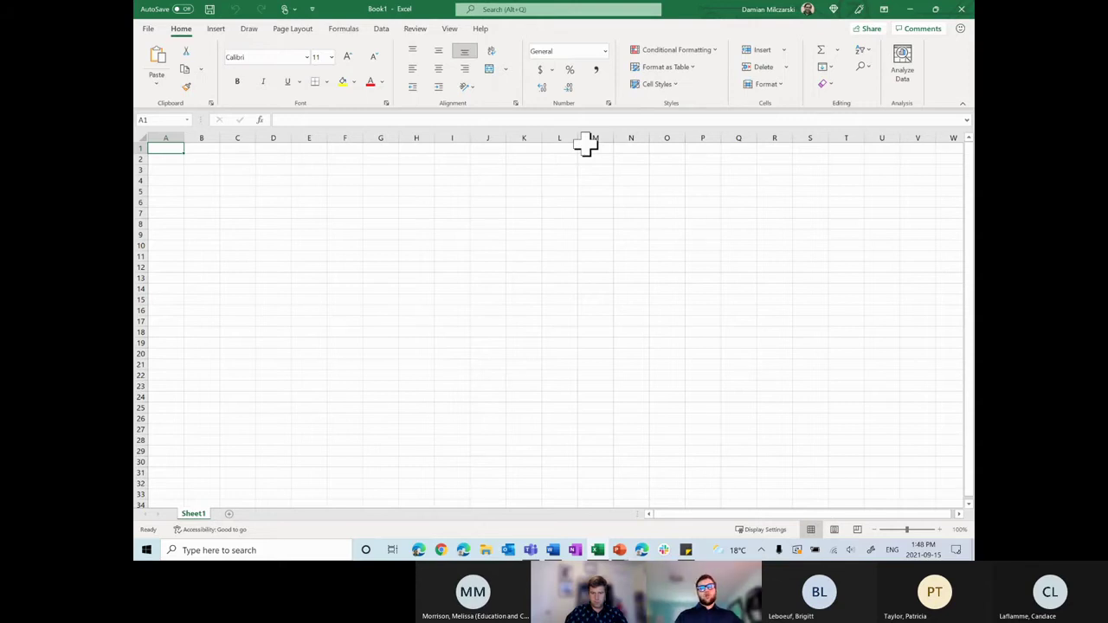
Reduce the Excel and blank PowerPoint windows from full-screen size and move them as floating windows over the Word document.
left_click(935, 9)
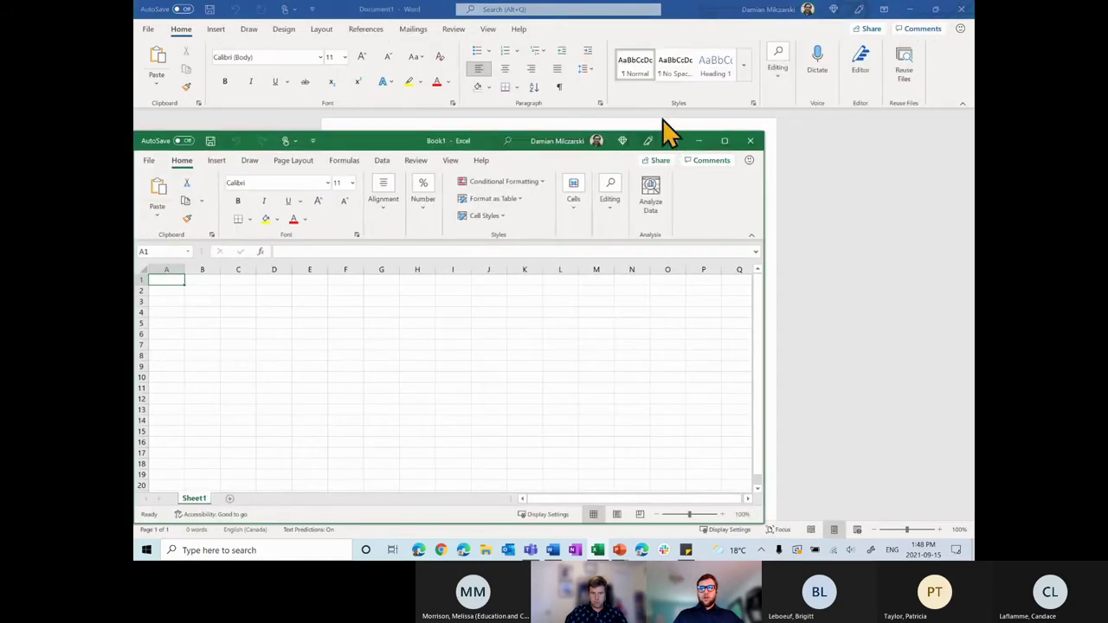
left_click_drag(380, 136, 390, 88)
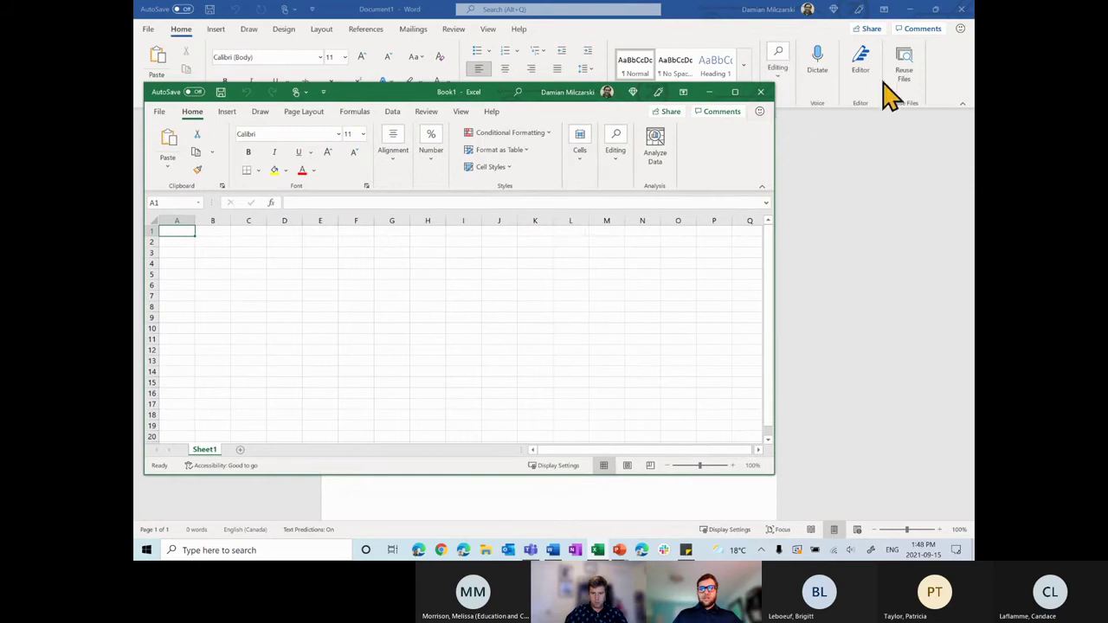
right_click(618, 550)
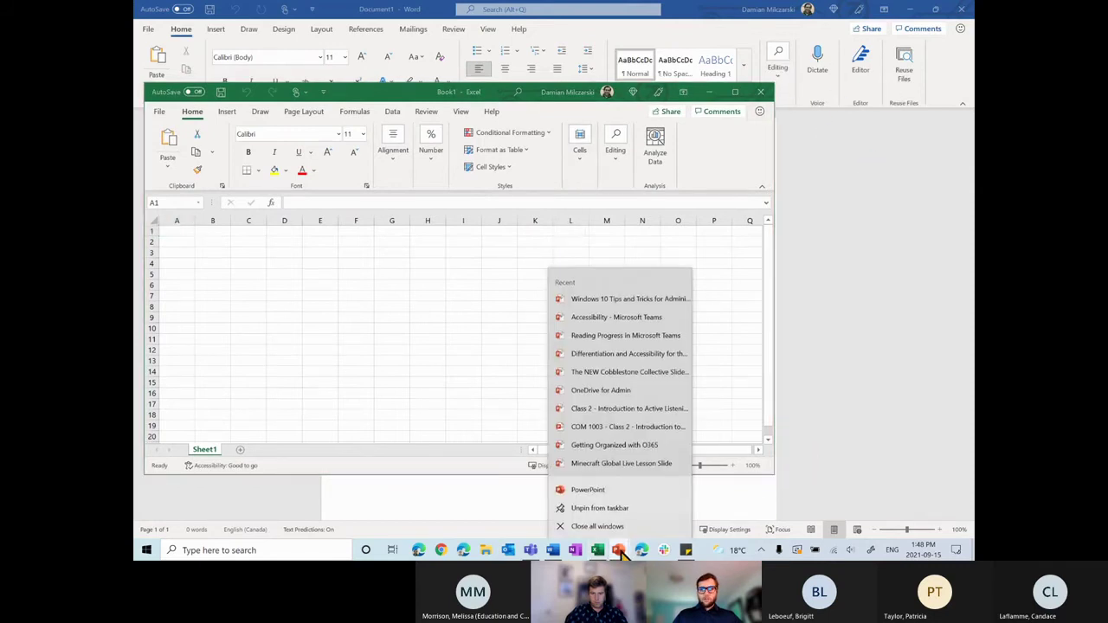
left_click(774, 475)
left_click(607, 555)
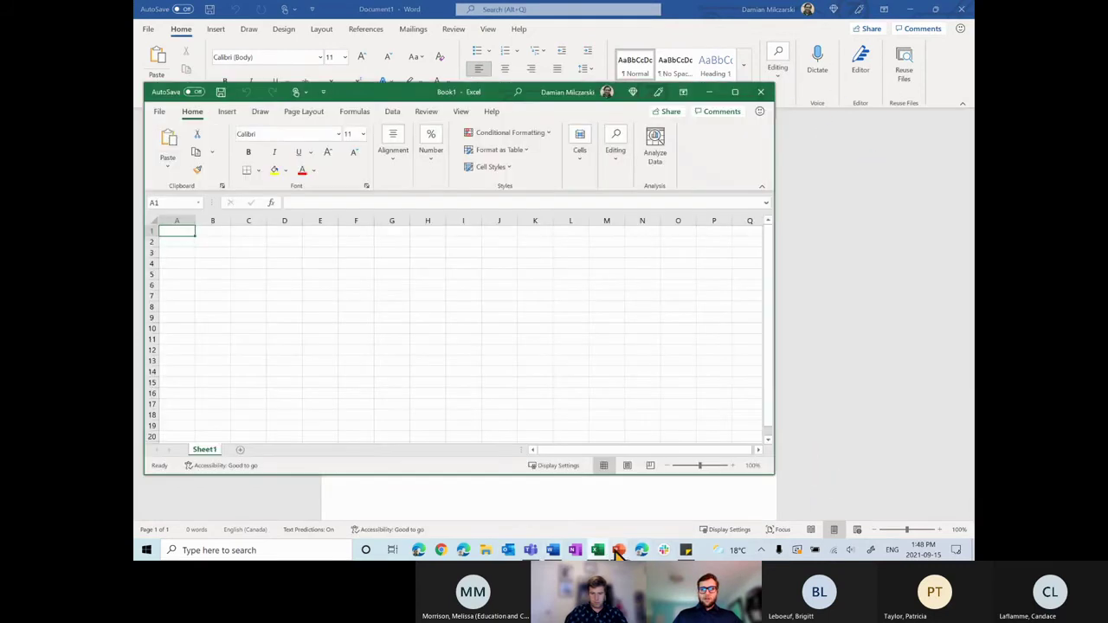
mouse_move(619, 551)
left_click(687, 513)
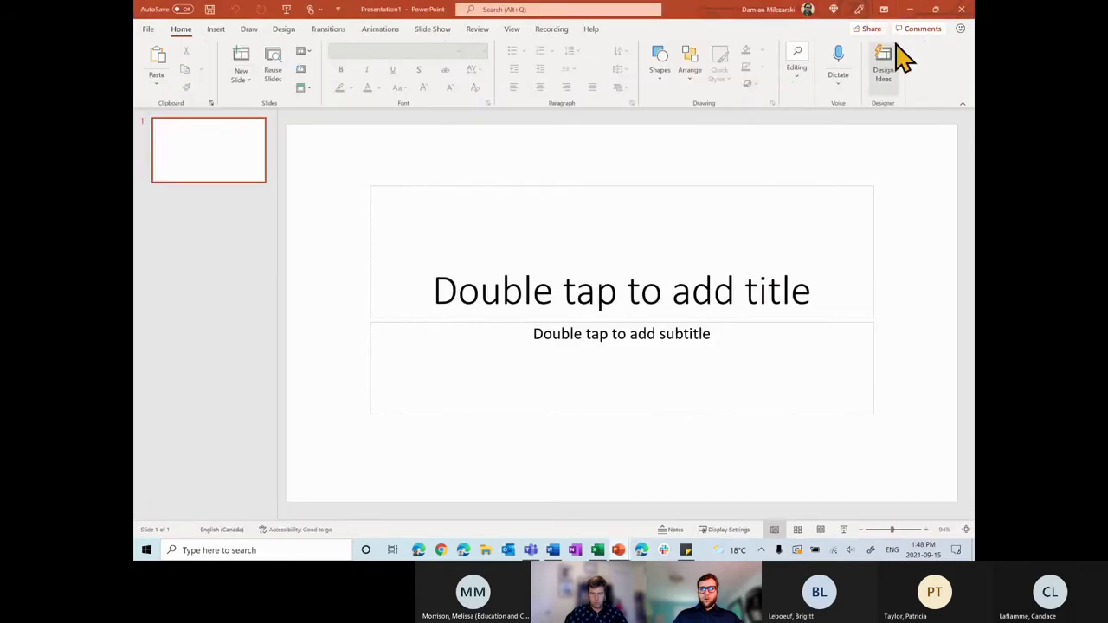
left_click(935, 9)
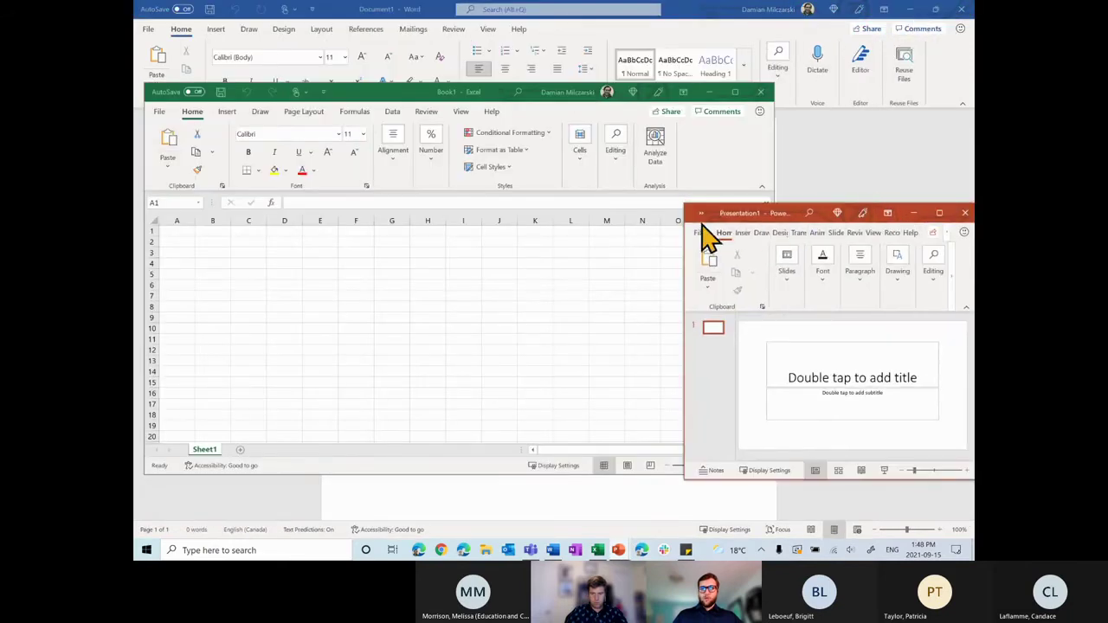
left_click_drag(764, 218, 718, 124)
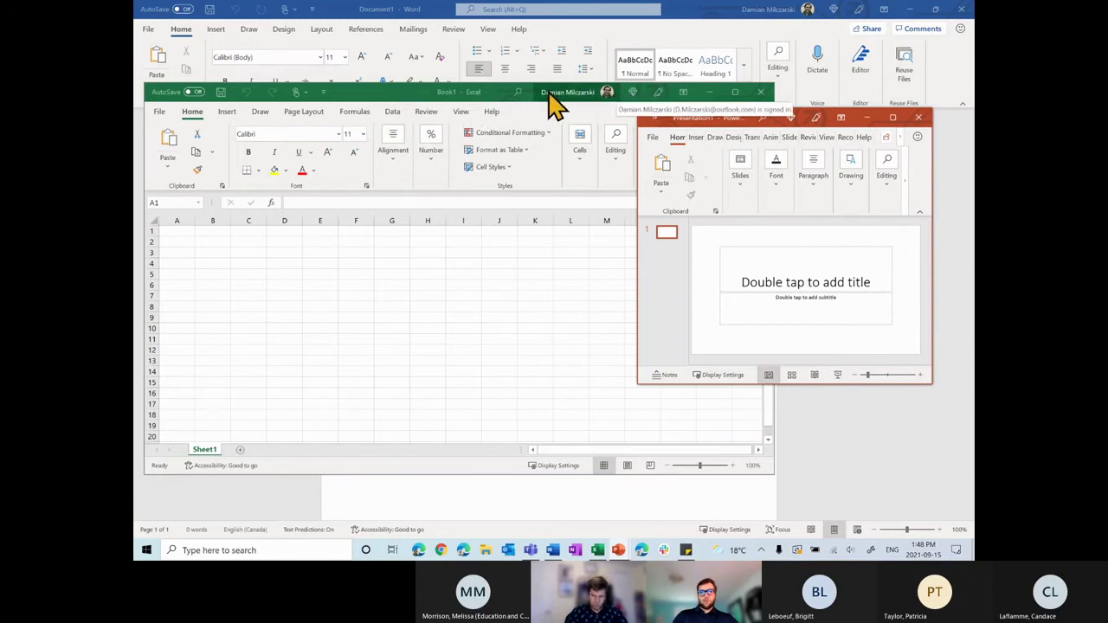
left_click_drag(391, 98, 492, 97)
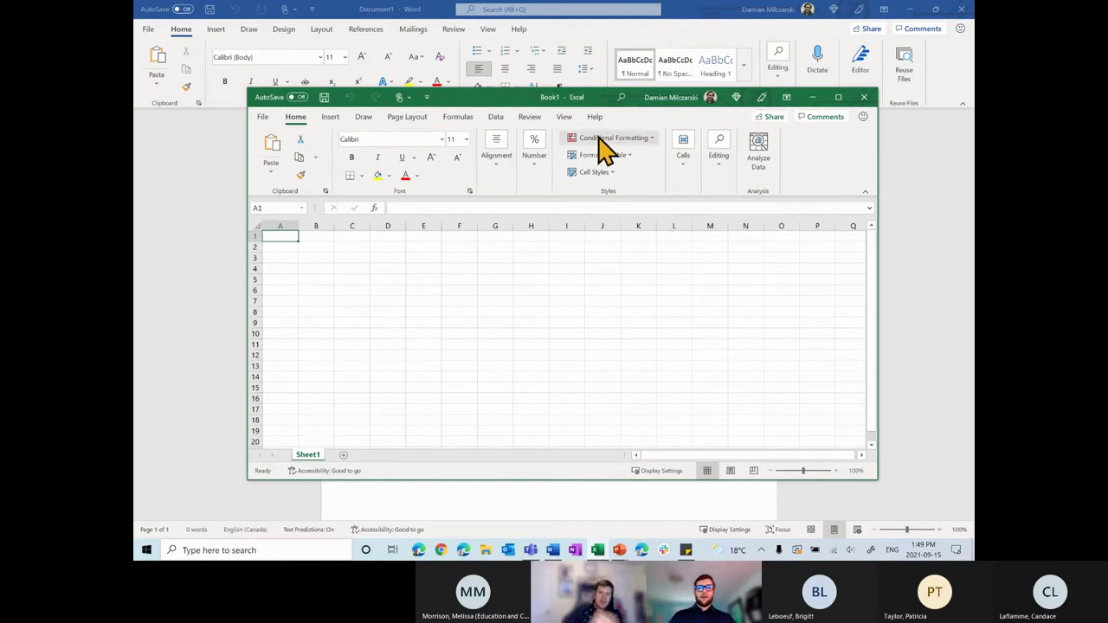
View the action center over the Word document, close it and bring the Excel workbook back to the front.
left_click(925, 203)
key("super+a")
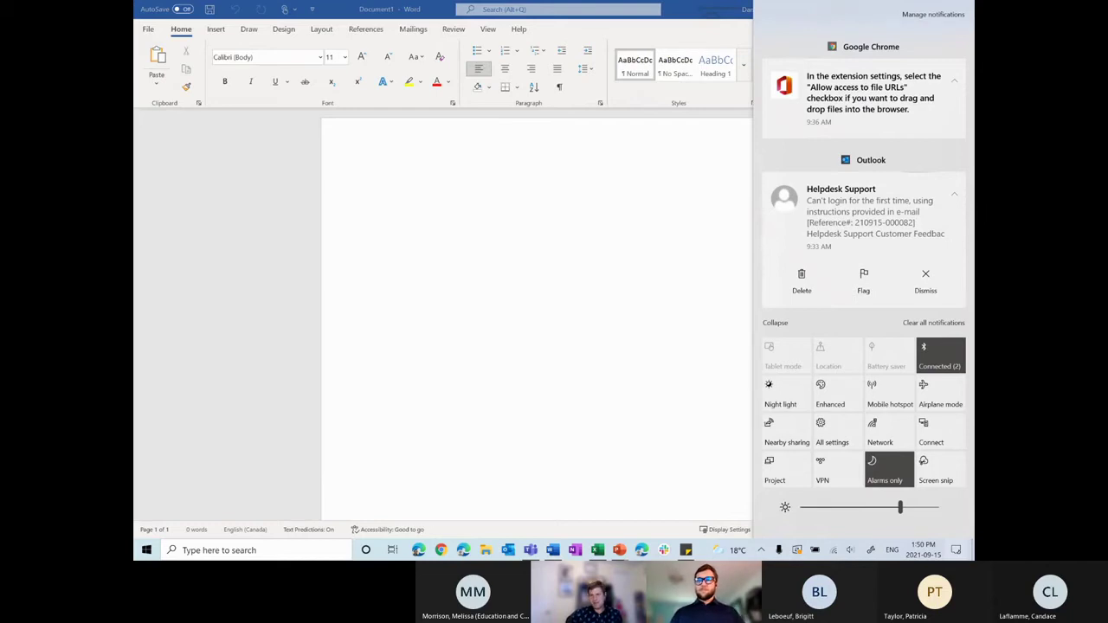
left_click(509, 235)
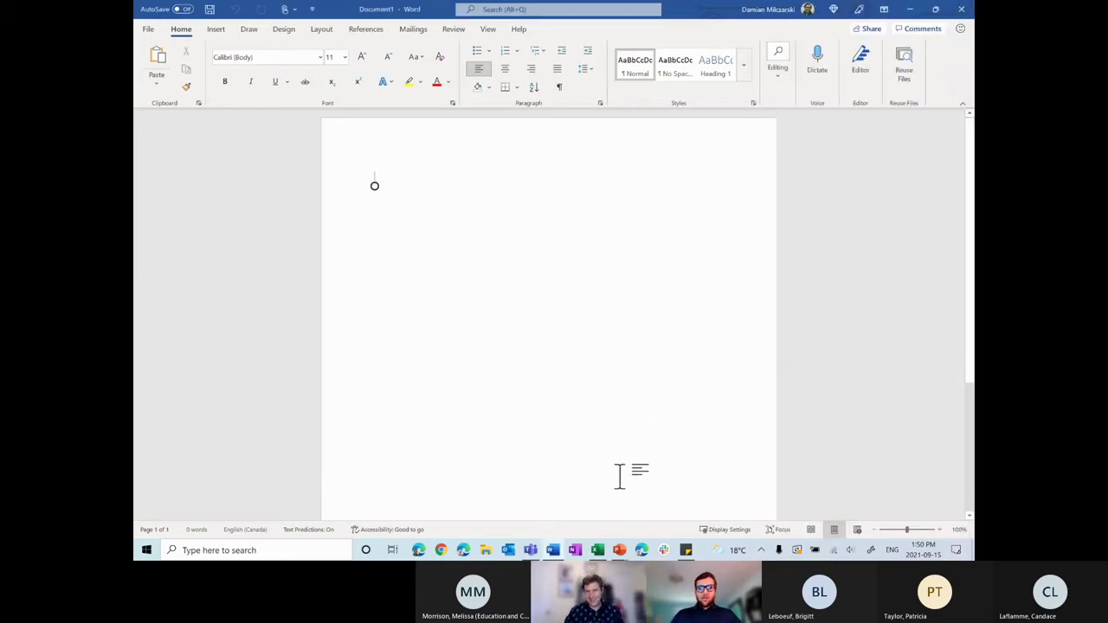
left_click(597, 550)
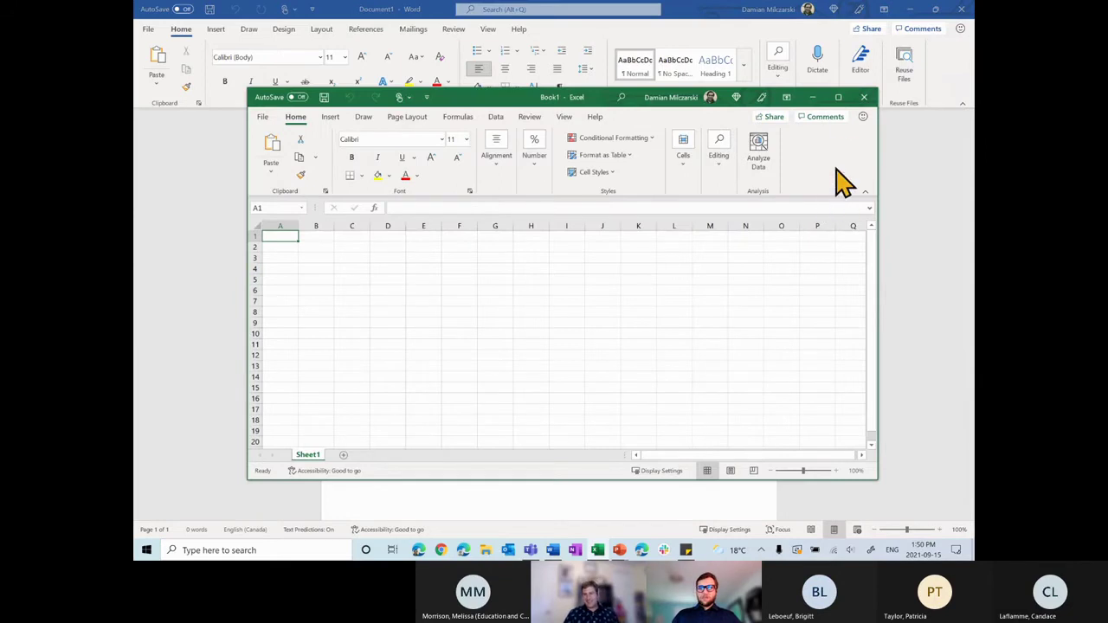
Move the Excel window around, snap it to the left half of the screen and fill the other half with the Word document.
mouse_move(511, 102)
left_mouse_down()
mouse_move(481, 134)
mouse_move(477, 64)
mouse_move(500, 87)
left_mouse_up()
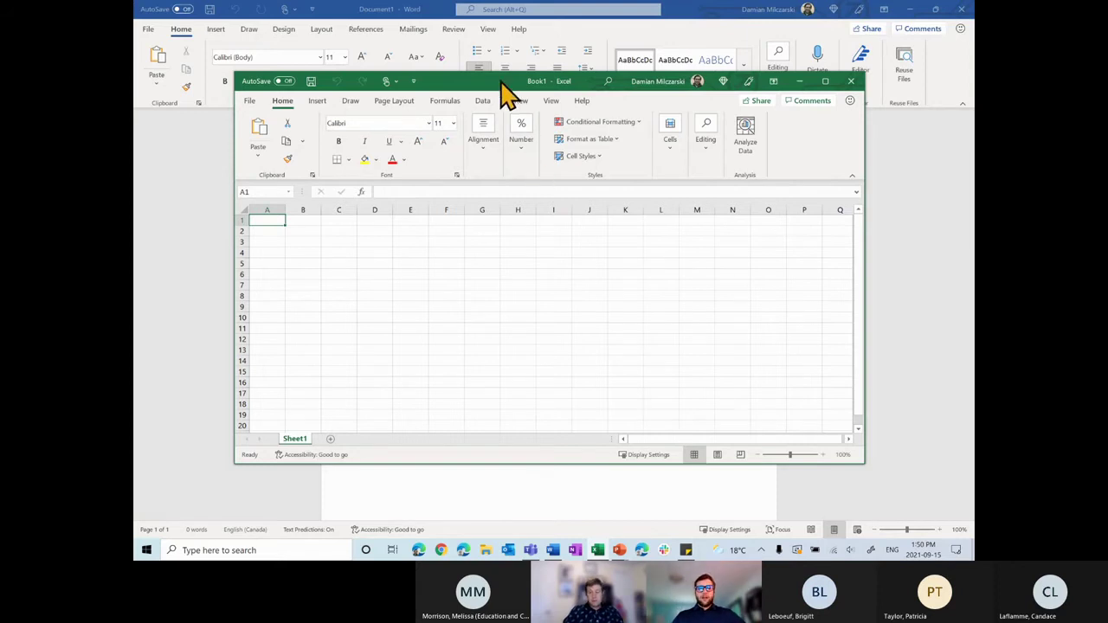
left_click_drag(507, 92, 557, 111)
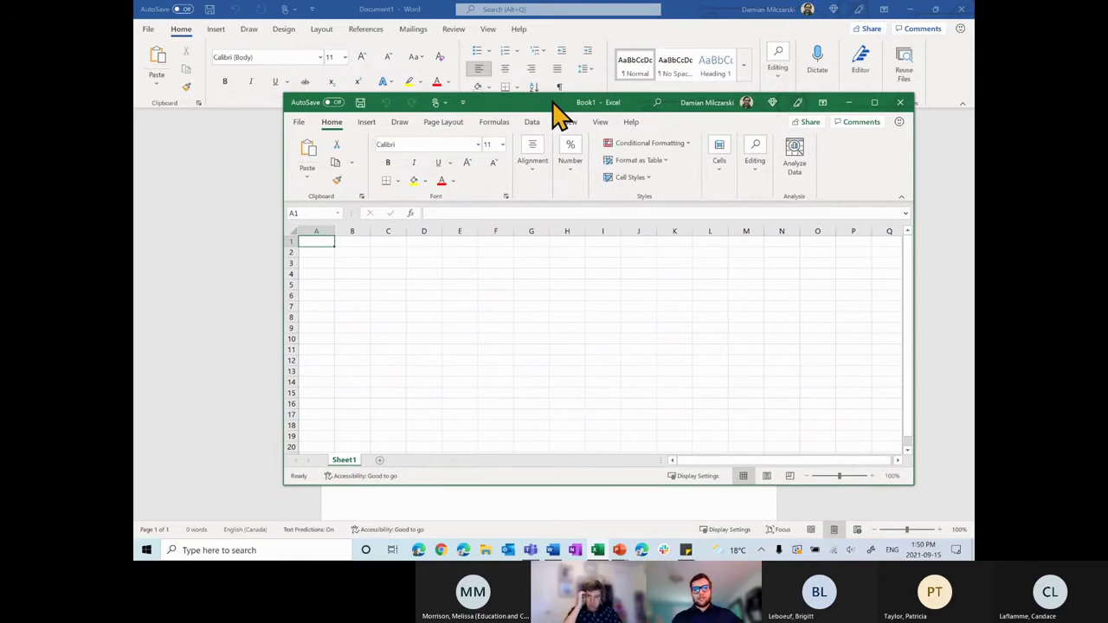
left_click_drag(552, 104, 517, 95)
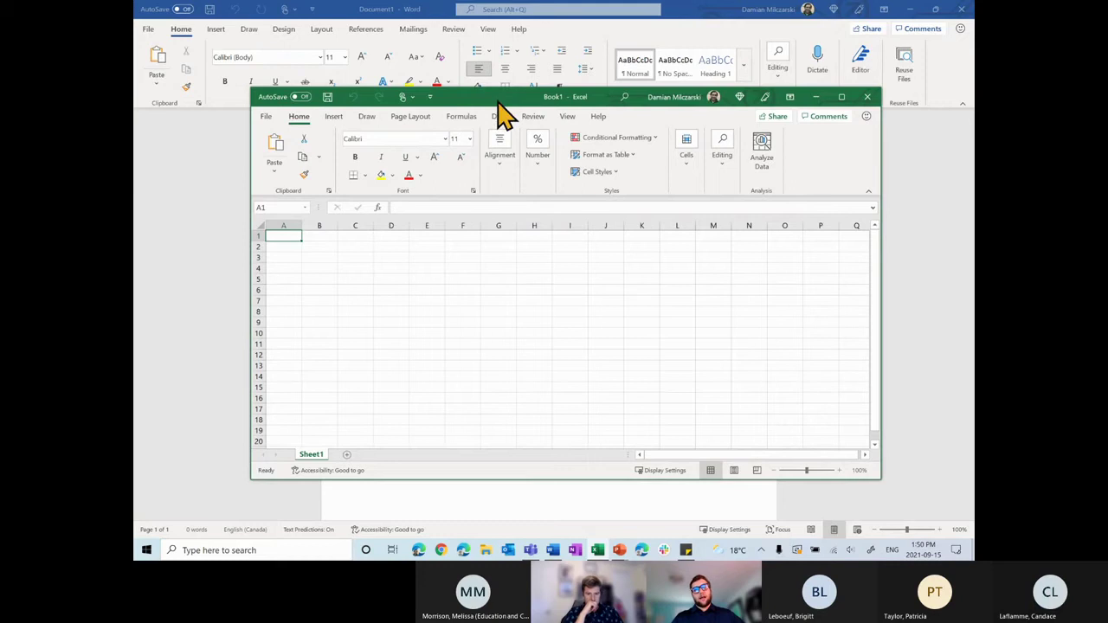
left_click_drag(497, 97, 140, 128)
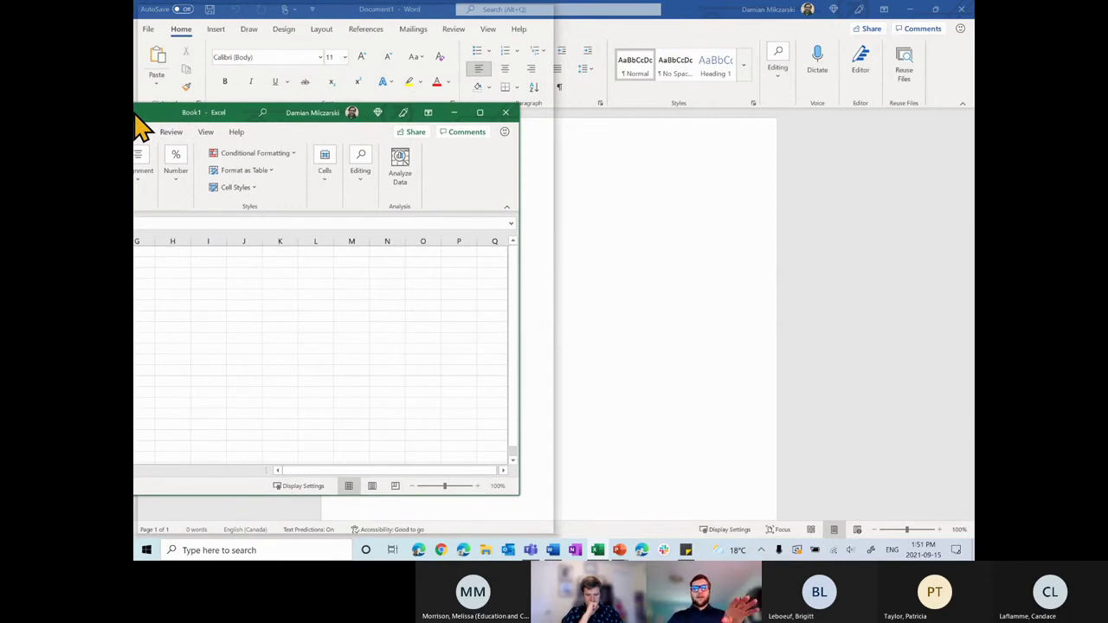
left_click_drag(137, 123, 140, 114)
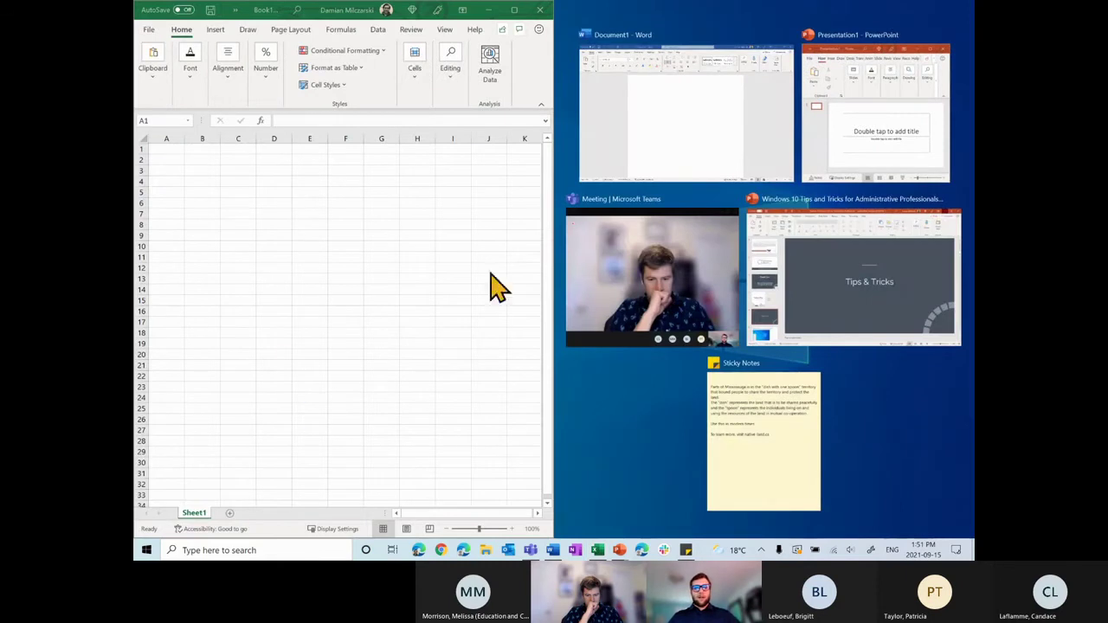
left_click(693, 141)
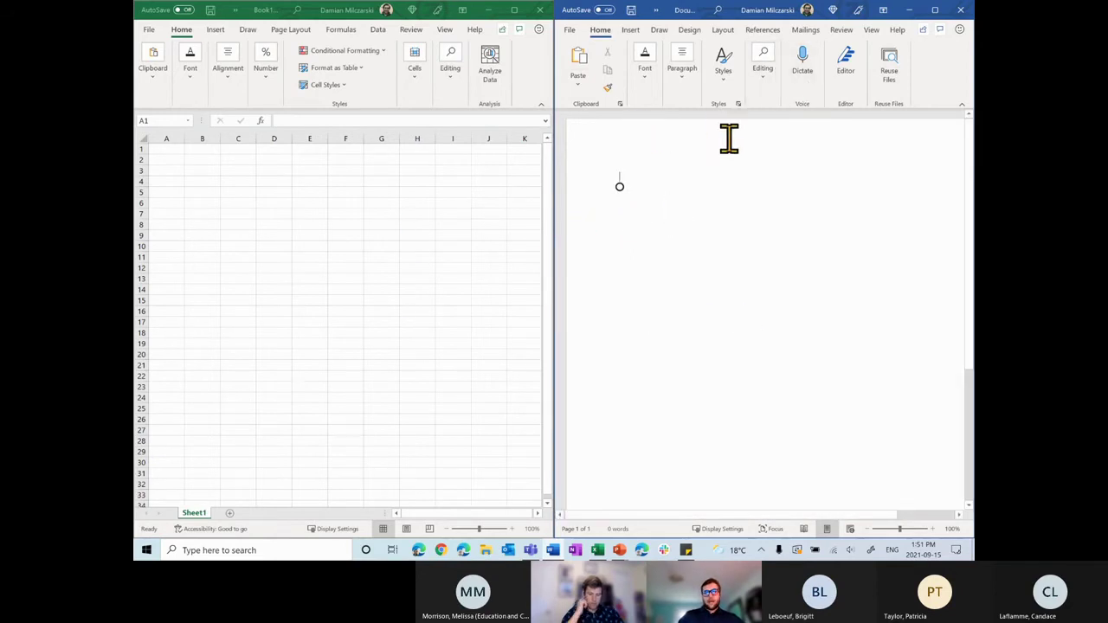
Maximize the Word document and snap it back to the right half of the screen beside Excel.
left_click(935, 12)
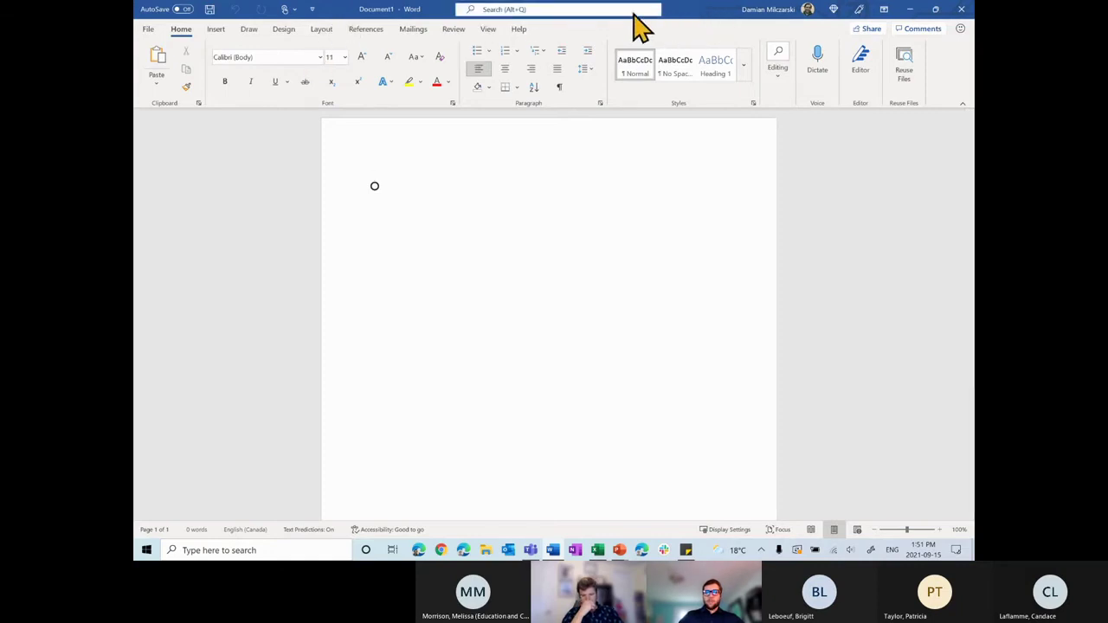
double_click(698, 26)
left_click_drag(688, 39, 973, 78)
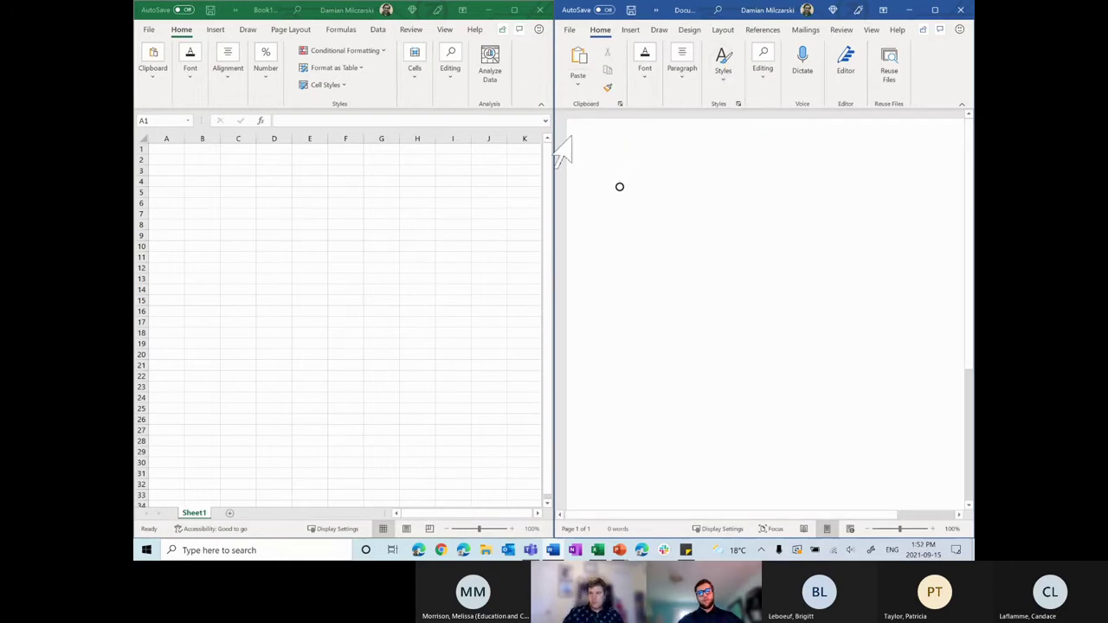
Maximize both windows, snap the Word document to the left half of the screen and fill the right half with Excel.
left_click(514, 10)
left_click(552, 550)
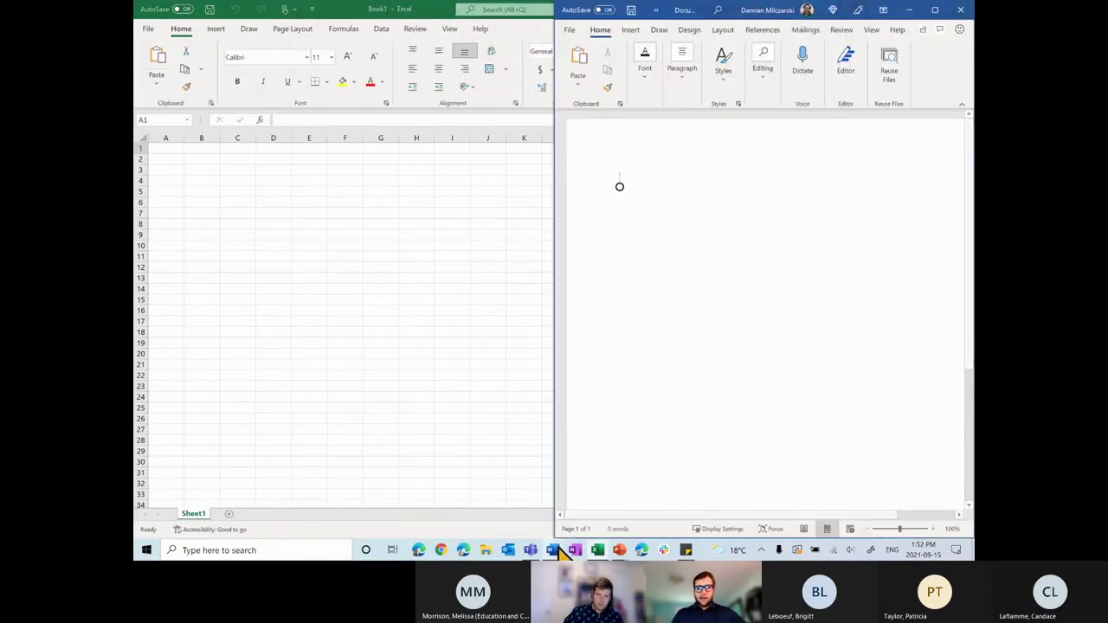
left_click(935, 10)
left_click_drag(715, 15, 135, 197)
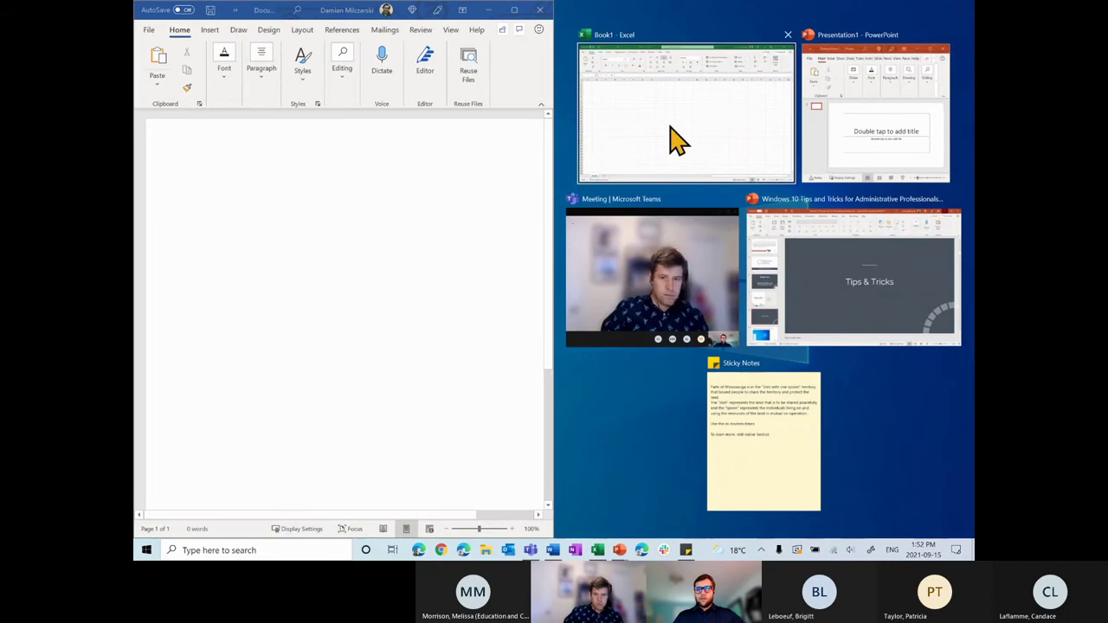
left_click(673, 140)
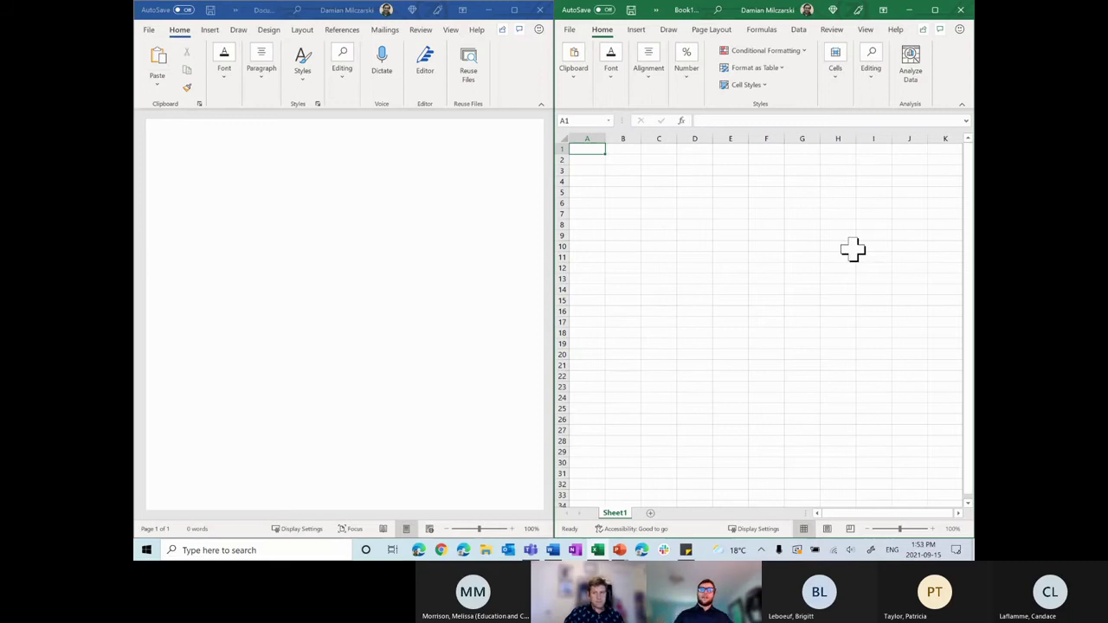
Shift the divider between the snapped windows to narrow Word and widen Excel, and return it to about the middle.
left_click_drag(553, 254, 445, 251)
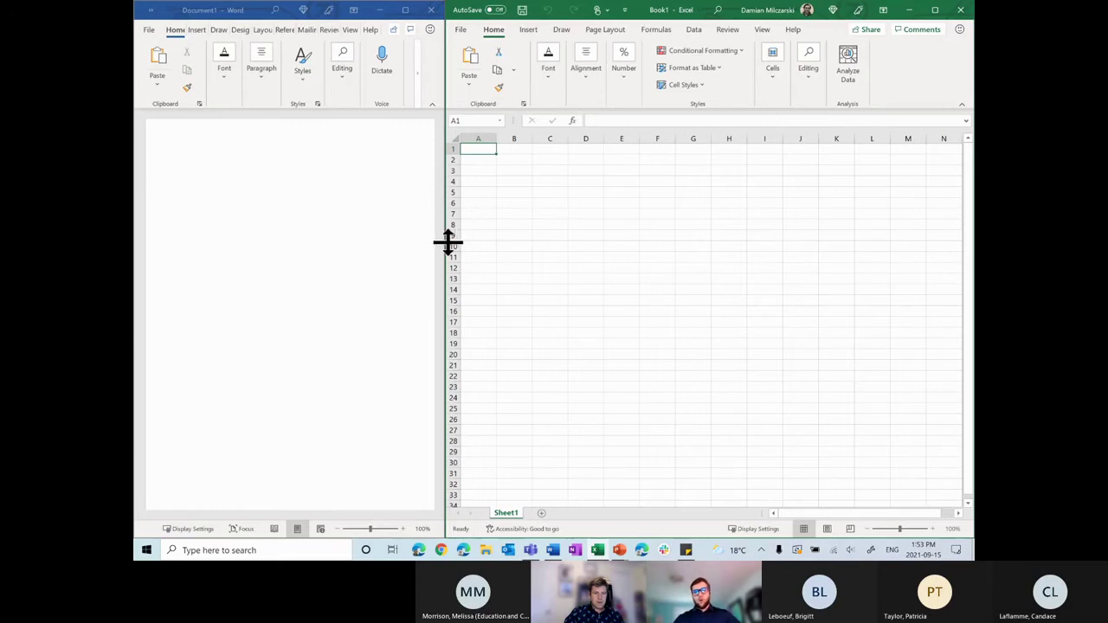
left_click_drag(445, 243, 545, 269)
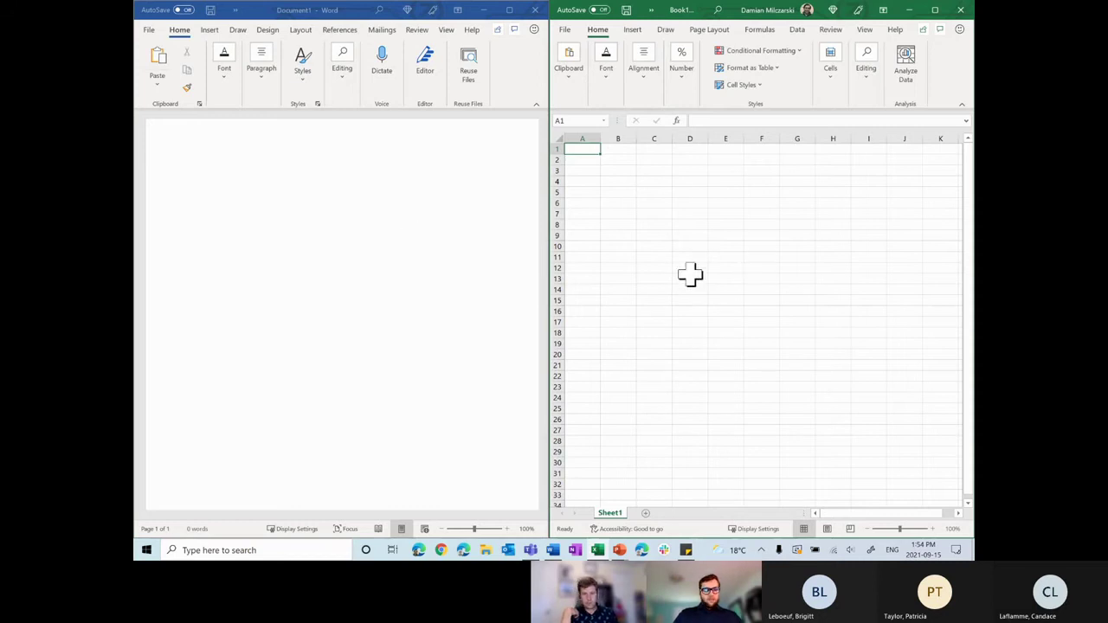
Maximize and minimize the Excel, Word and blank PowerPoint windows one after another to clear the desktop.
left_click(934, 11)
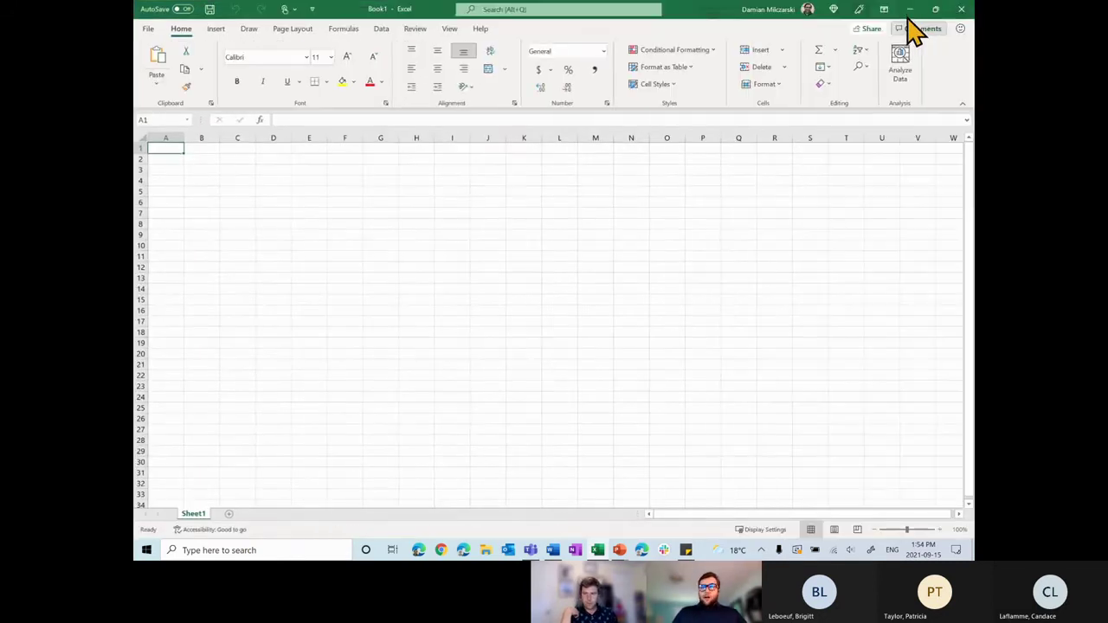
left_click(909, 10)
left_click(509, 12)
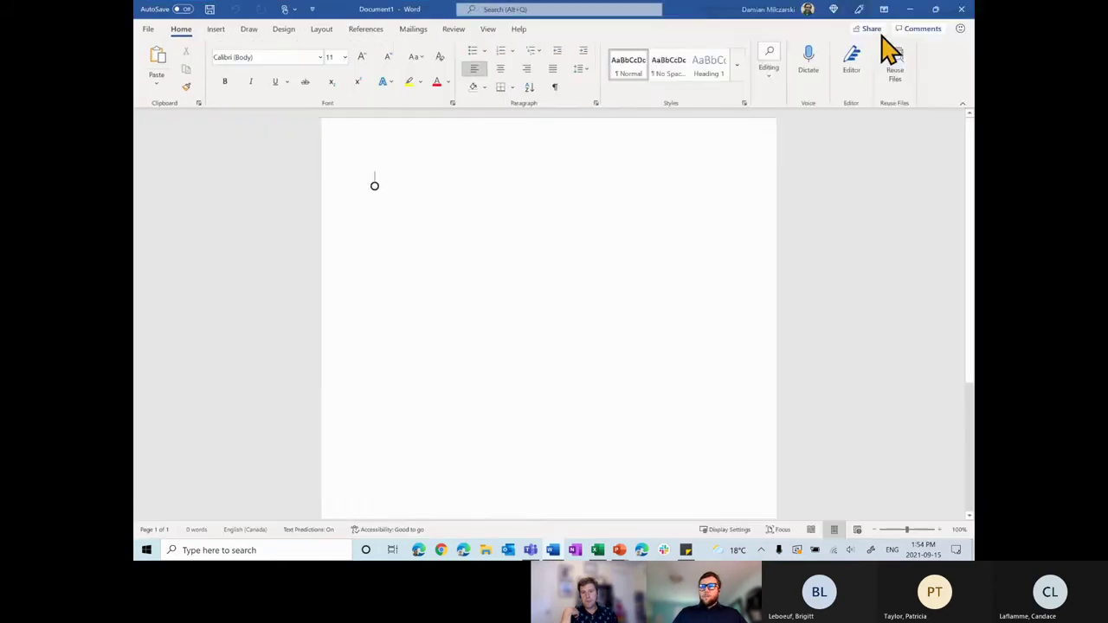
left_click(910, 9)
left_click(883, 119)
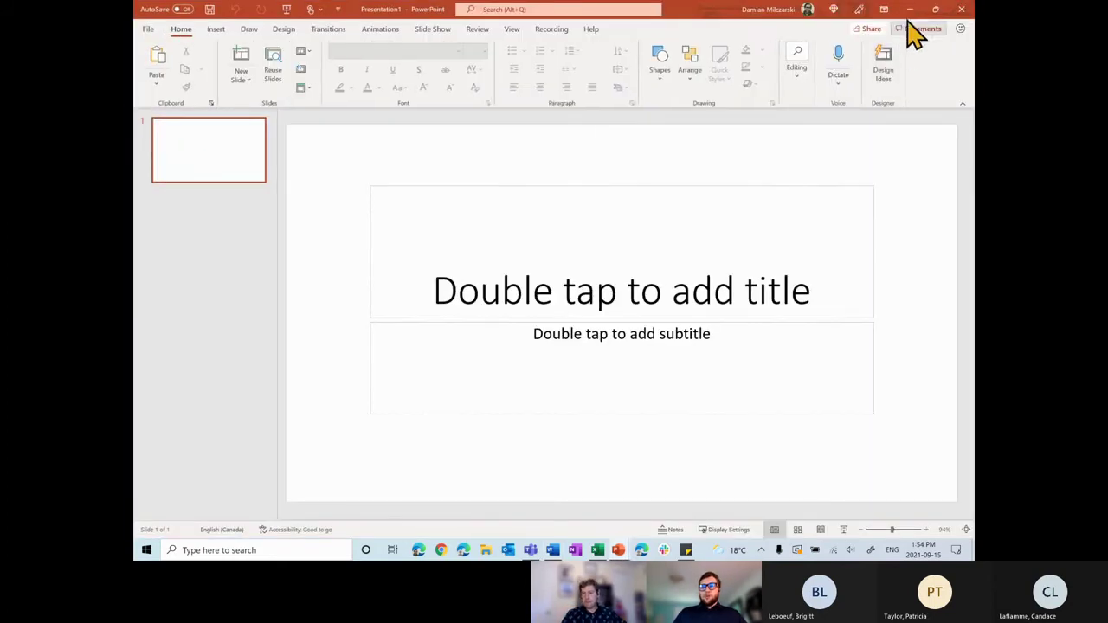
left_click(909, 9)
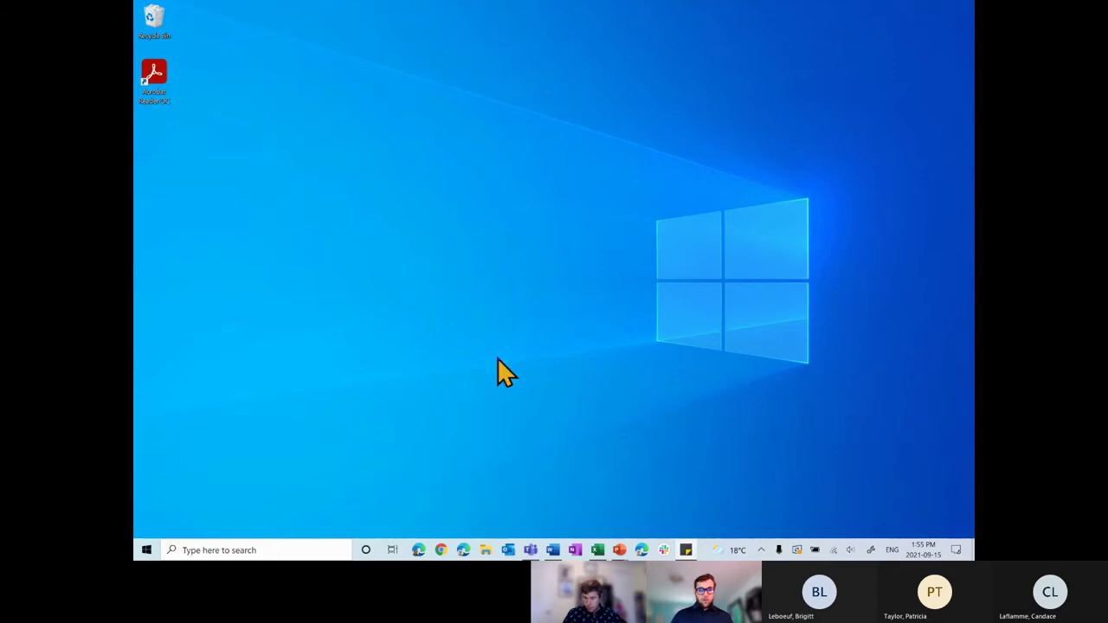
Search Windows for "startup", open the Startup Apps settings and look through the list of apps.
left_click(291, 549)
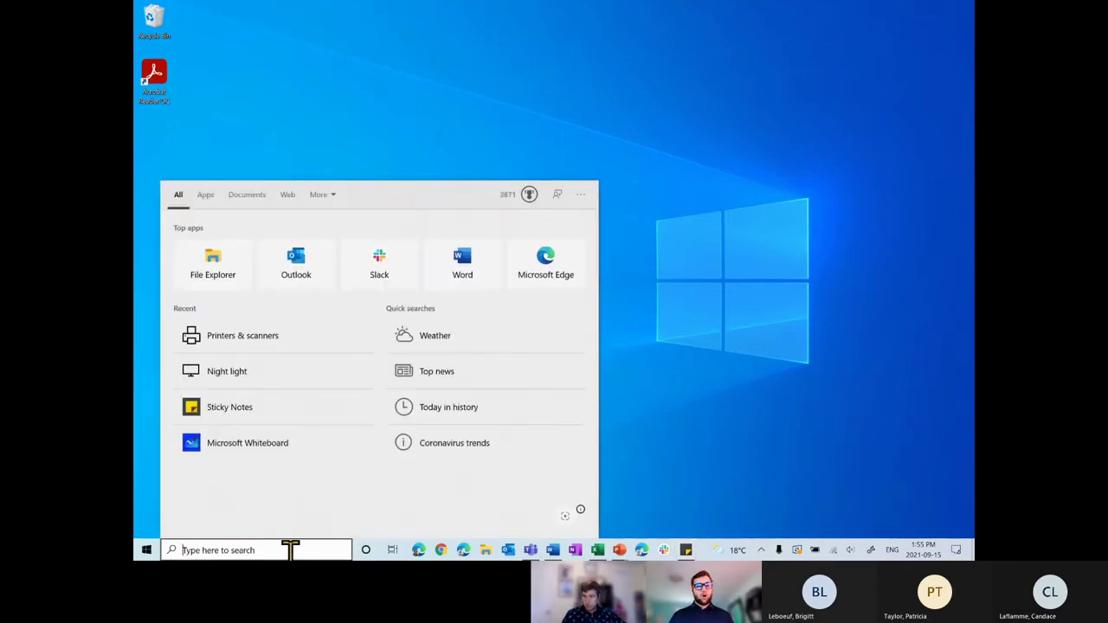
type("startup")
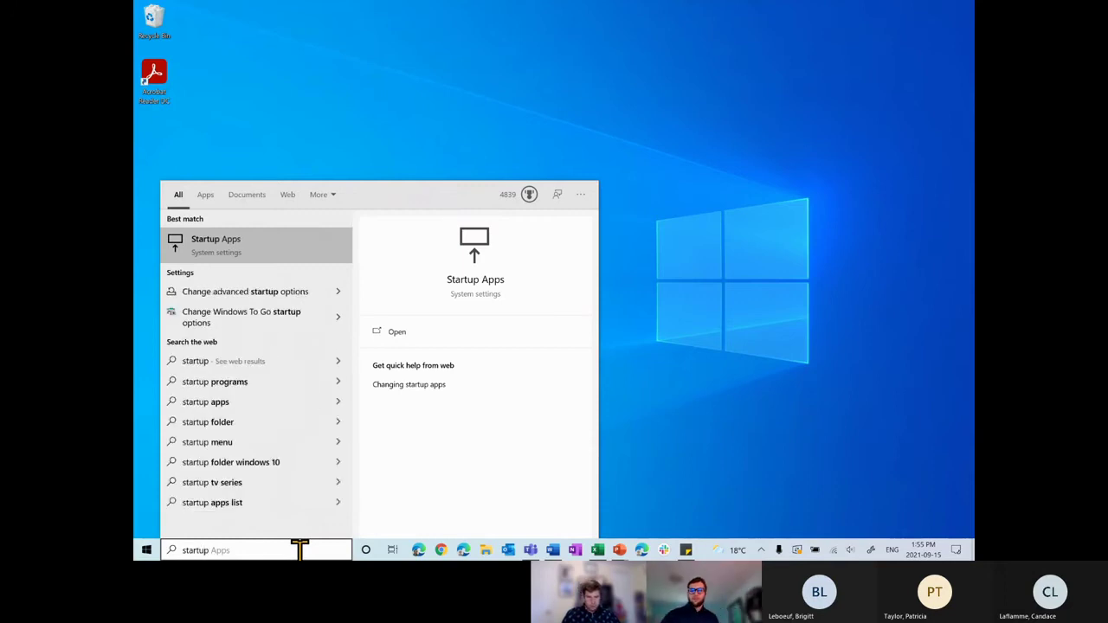
key("Return")
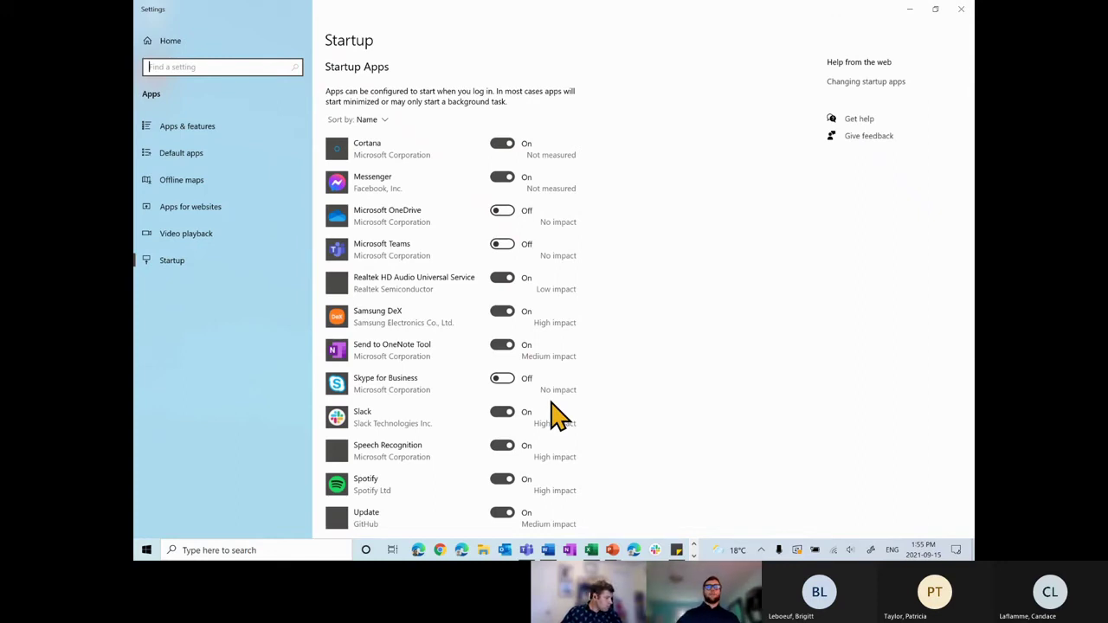
scroll(554, 415, "down", 2)
scroll(613, 297, "down", 3)
scroll(615, 299, "up", 5)
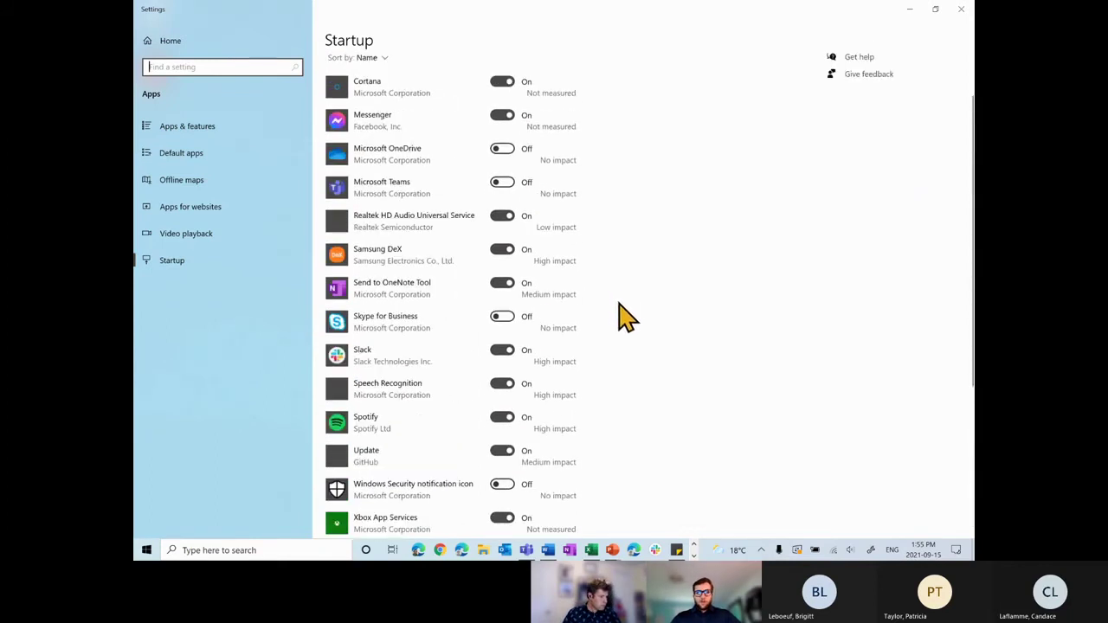
Turn off automatic startup for Samsung DeX and Spotify, look over the startup list again and close Settings.
scroll(618, 313, "down", 3)
scroll(615, 329, "up", 1)
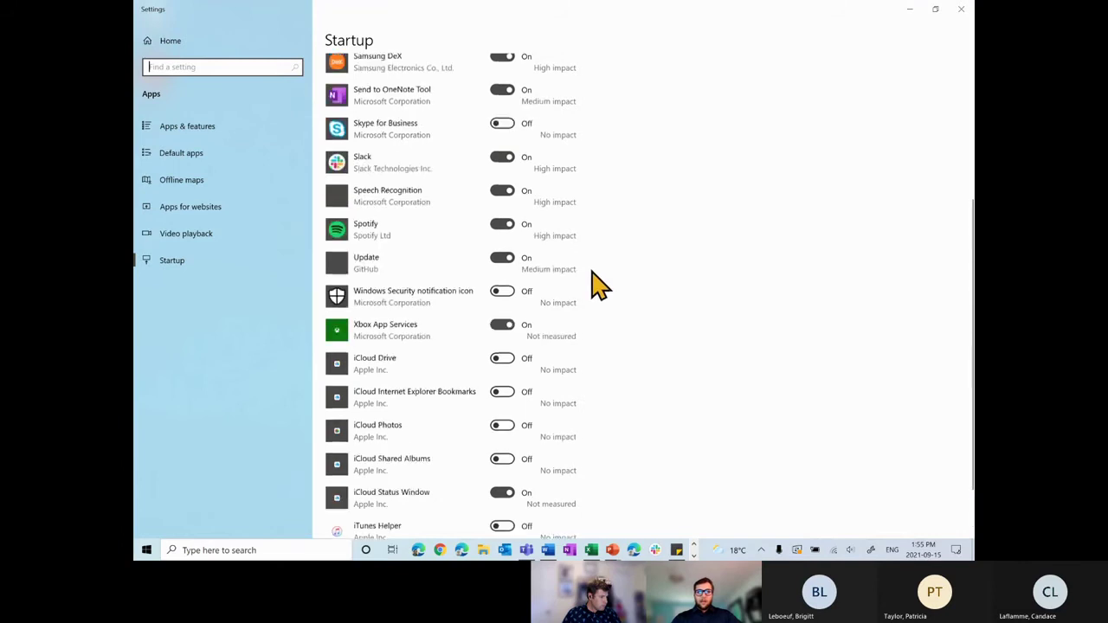
scroll(485, 260, "up", 1)
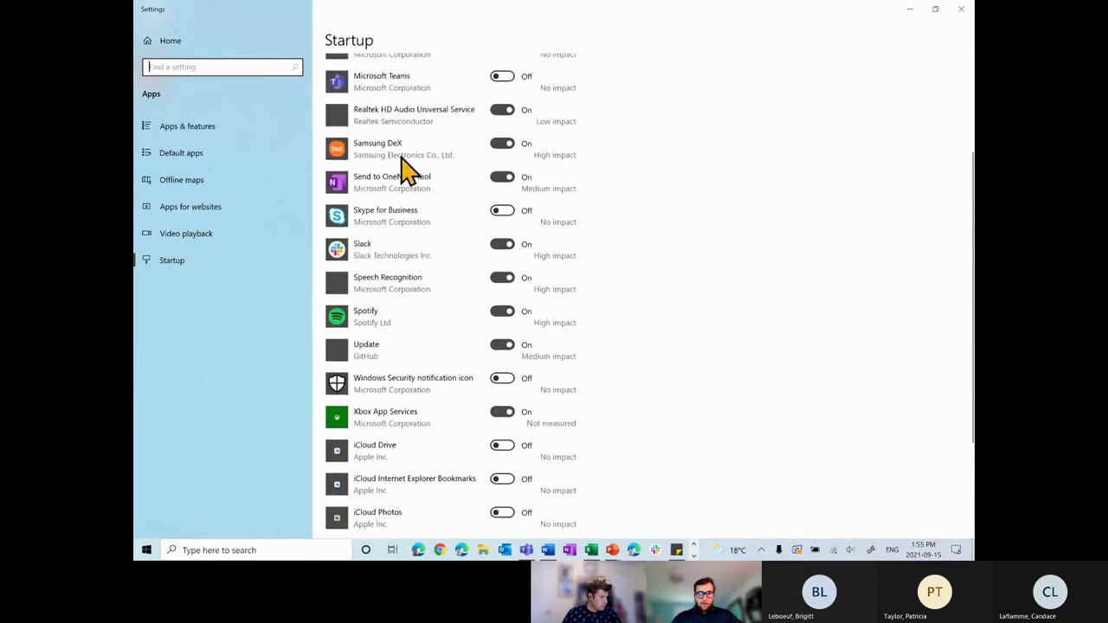
left_click(508, 147)
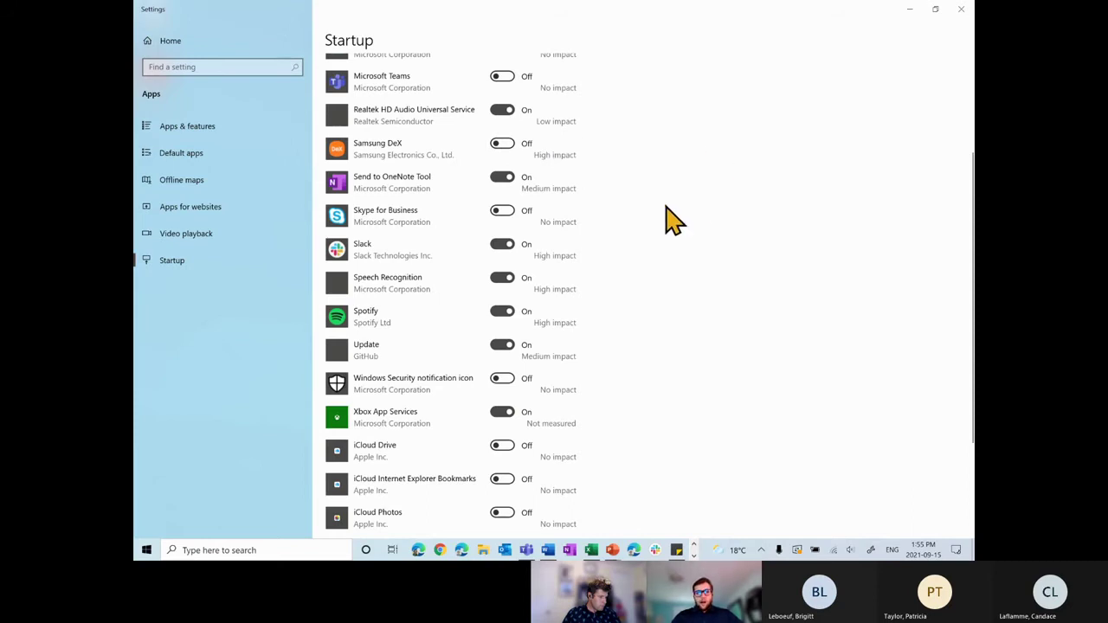
left_click(502, 313)
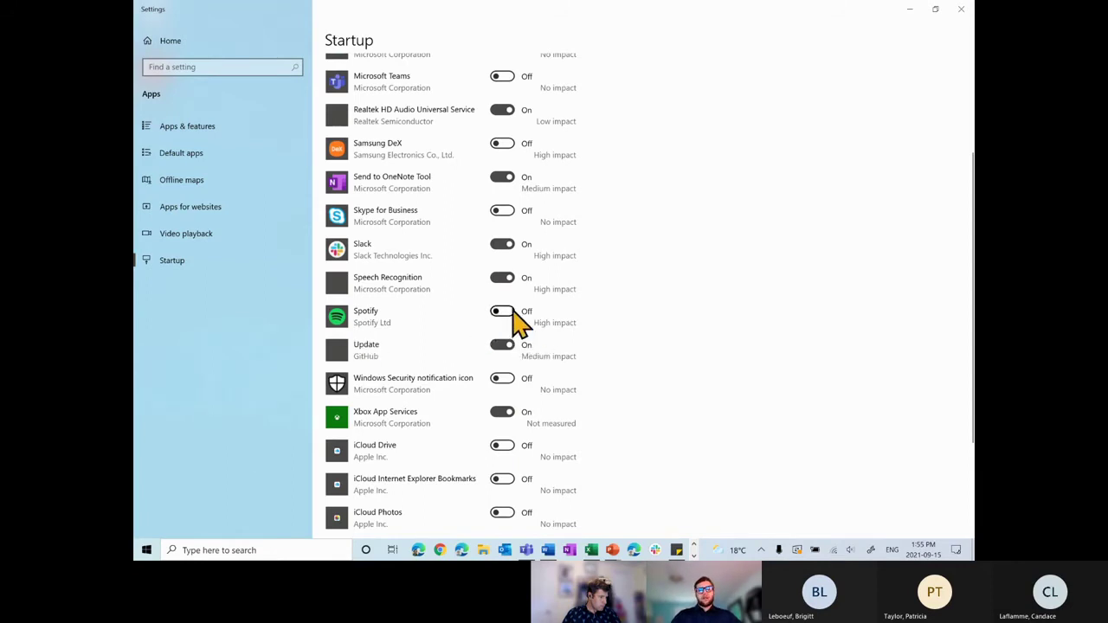
scroll(651, 390, "up", 5)
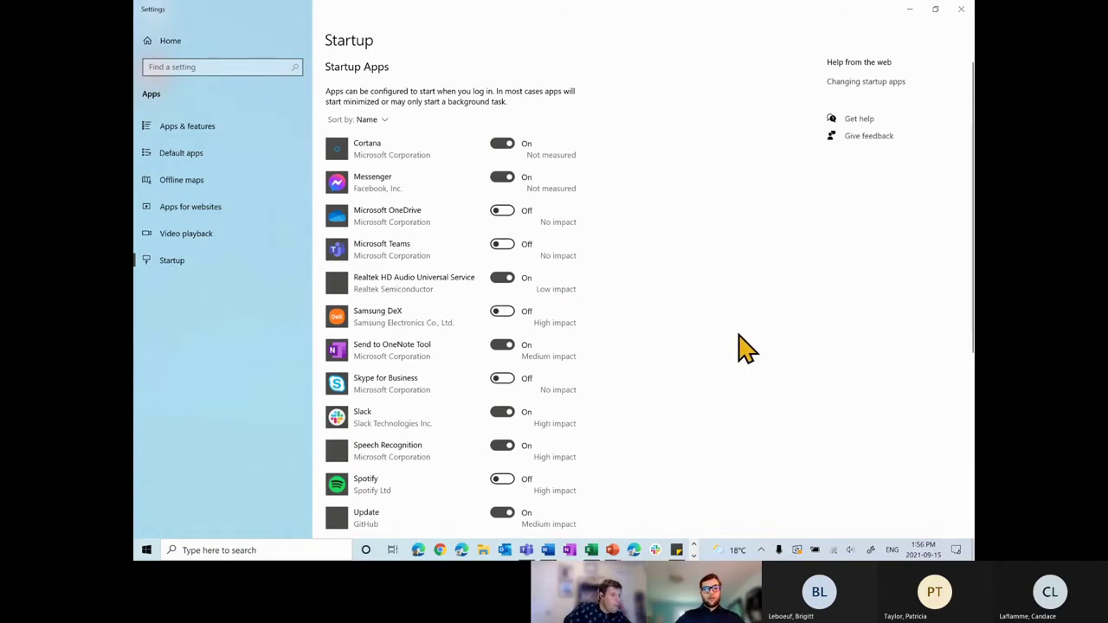
left_click(965, 11)
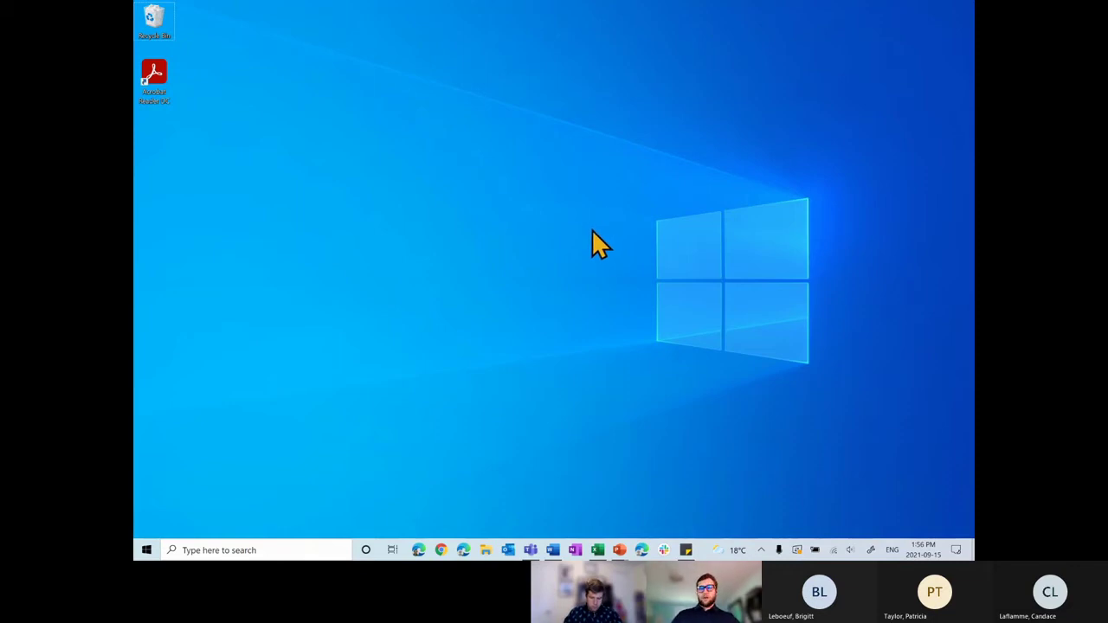
Search Windows for "calc" and open the Calculator app.
left_click(268, 549)
type("c")
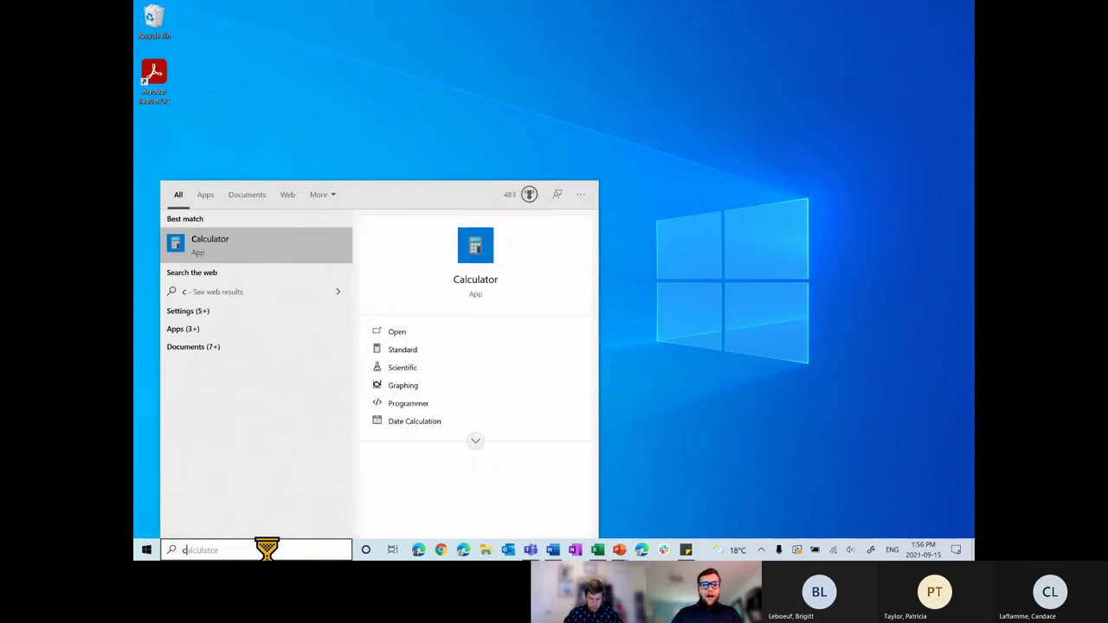
type("alc")
key("Return")
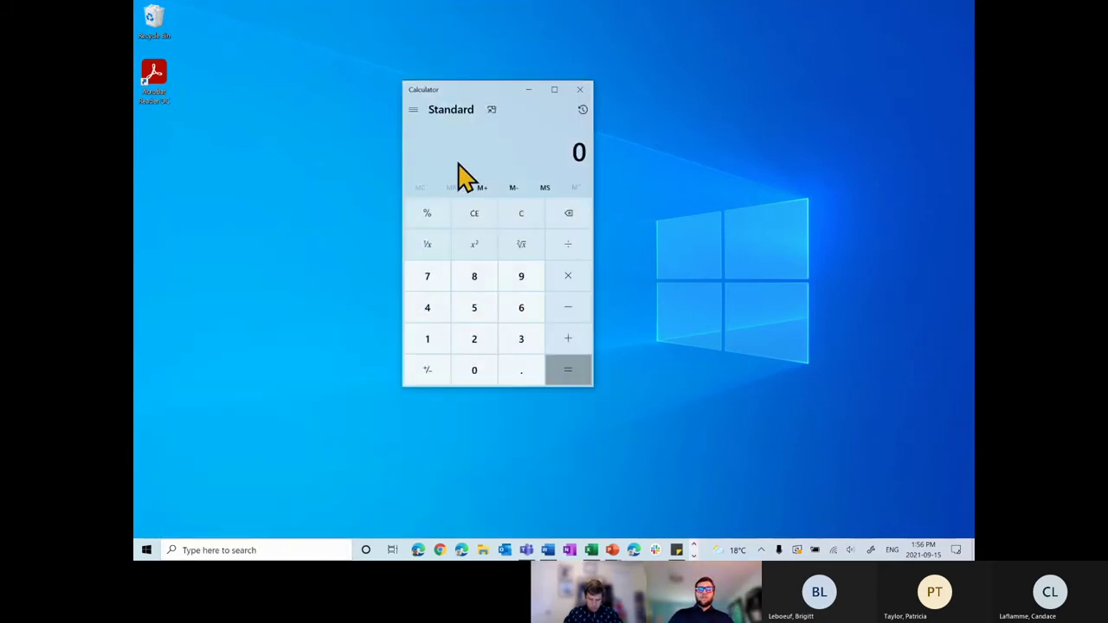
Bring up the blank Word document, show Calculator over it, return to the document and minimize Word.
left_click(548, 550)
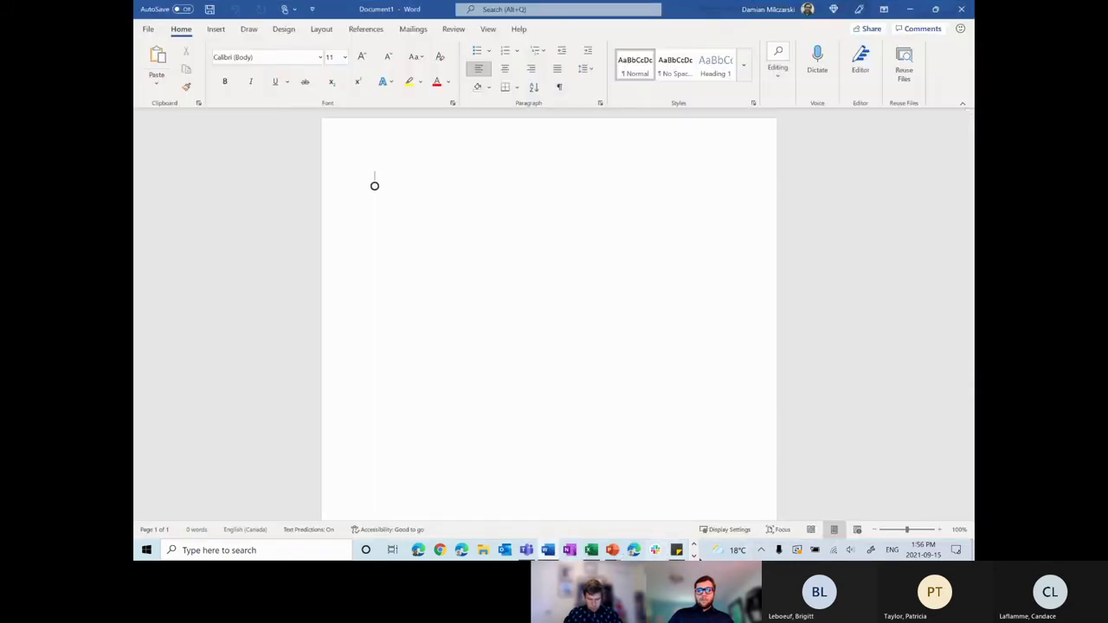
left_click(693, 556)
left_click(421, 550)
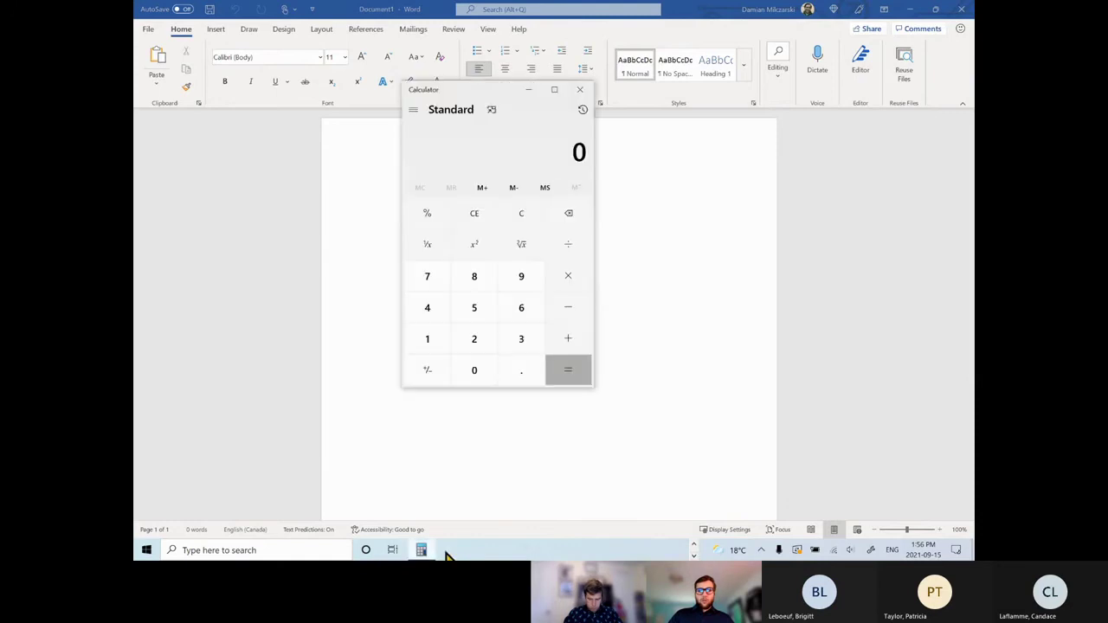
left_click(668, 211)
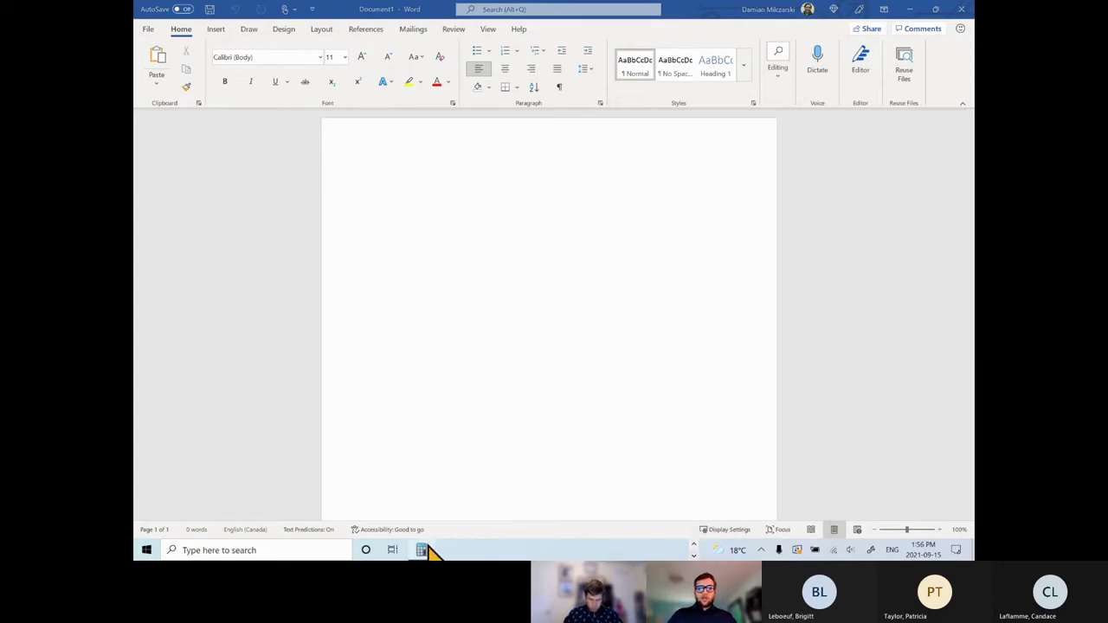
left_click(909, 9)
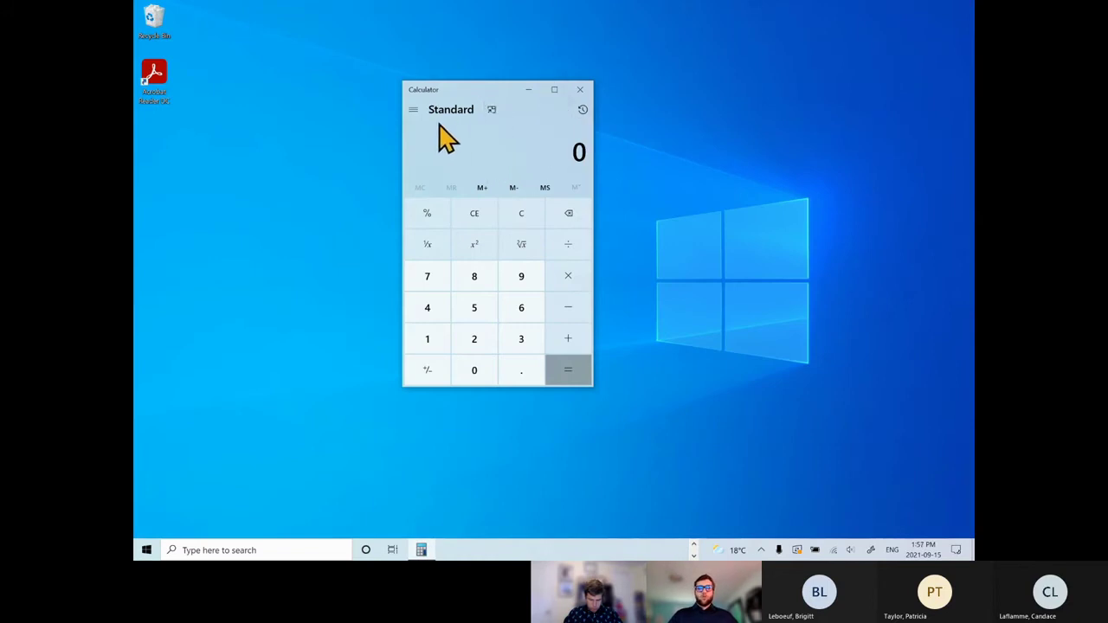
Set Calculator to stay on top of other windows and bring up the blank Word document behind it.
left_click(491, 111)
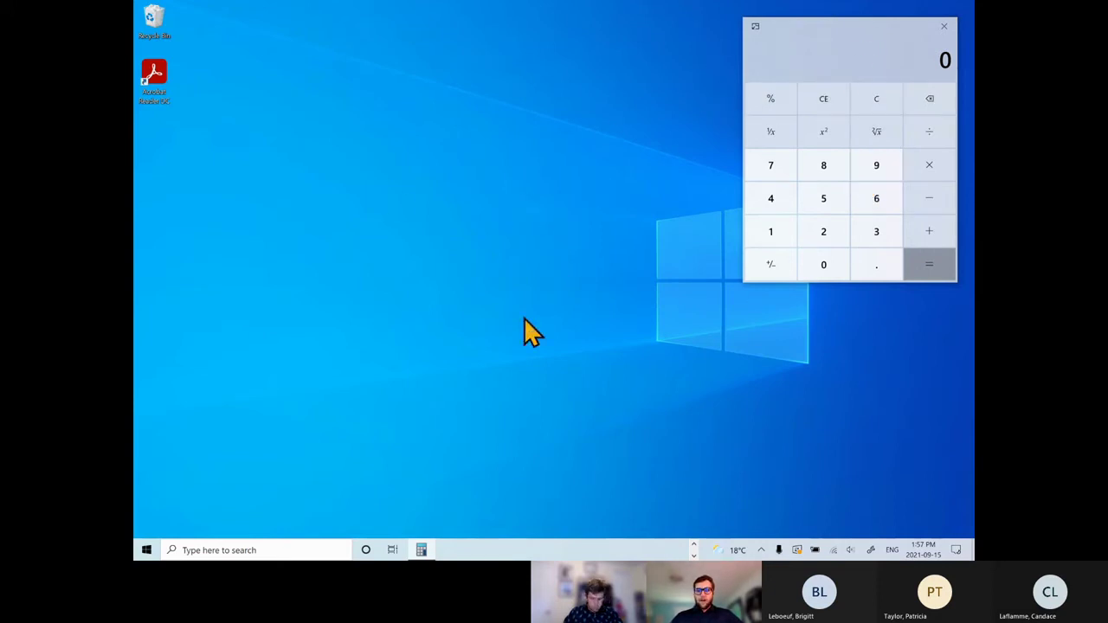
left_click(692, 545)
left_click(548, 550)
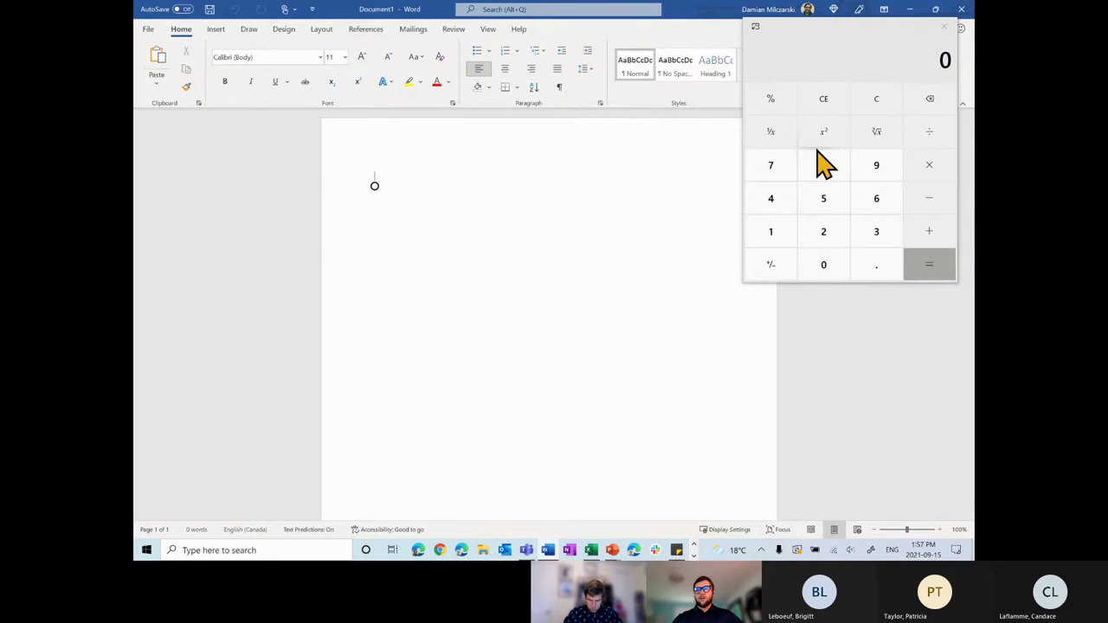
Enter a few digits in the pinned Calculator, clear the entry and return focus to the Word document.
left_click(823, 198)
double_click(876, 198)
left_click(823, 231)
left_click(823, 100)
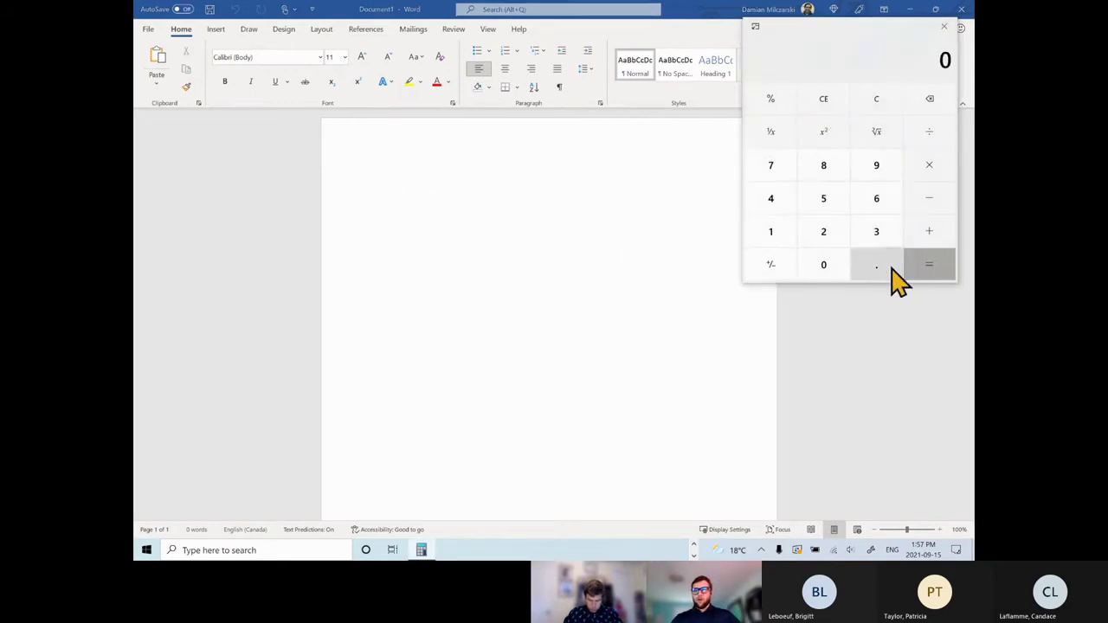
left_click(452, 197)
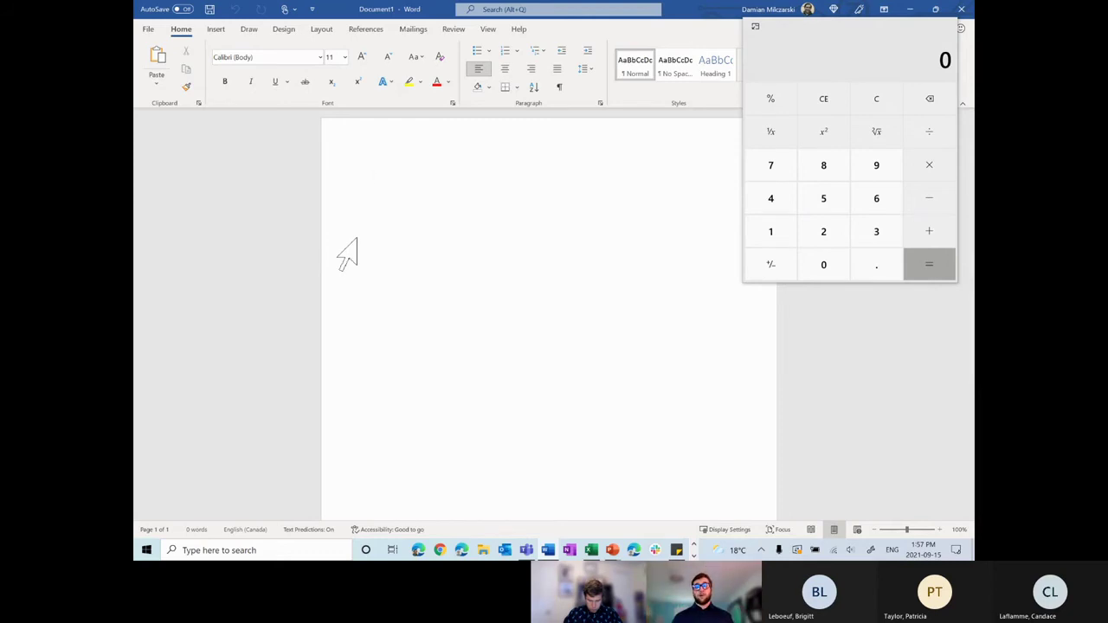
Return Calculator to its normal view, minimize Word and enlarge the Calculator window in width and height.
left_click(755, 26)
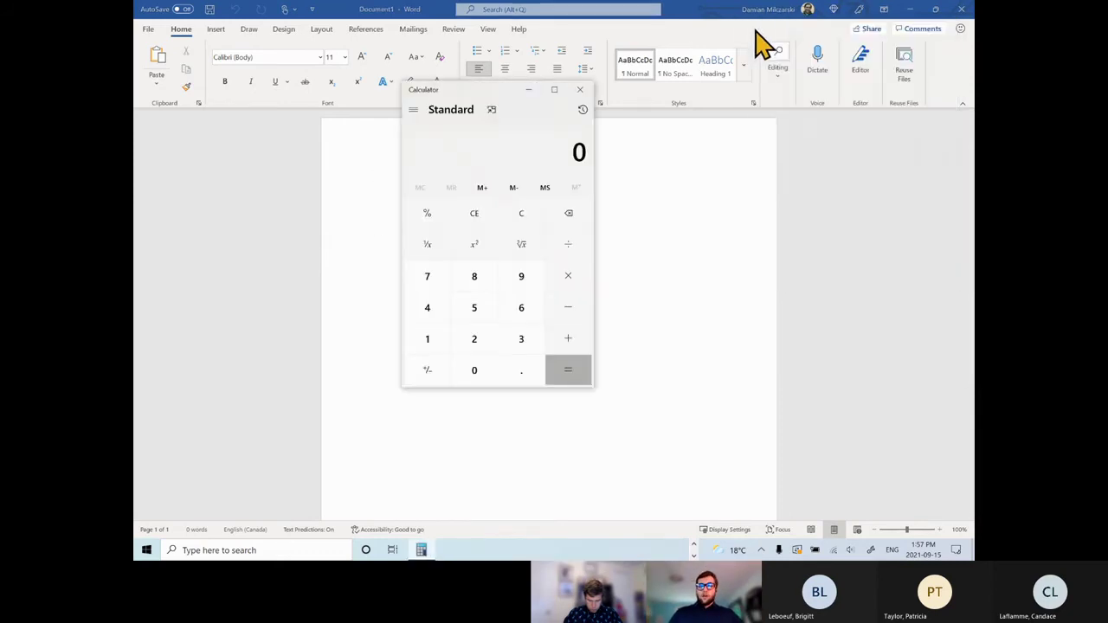
left_click(908, 10)
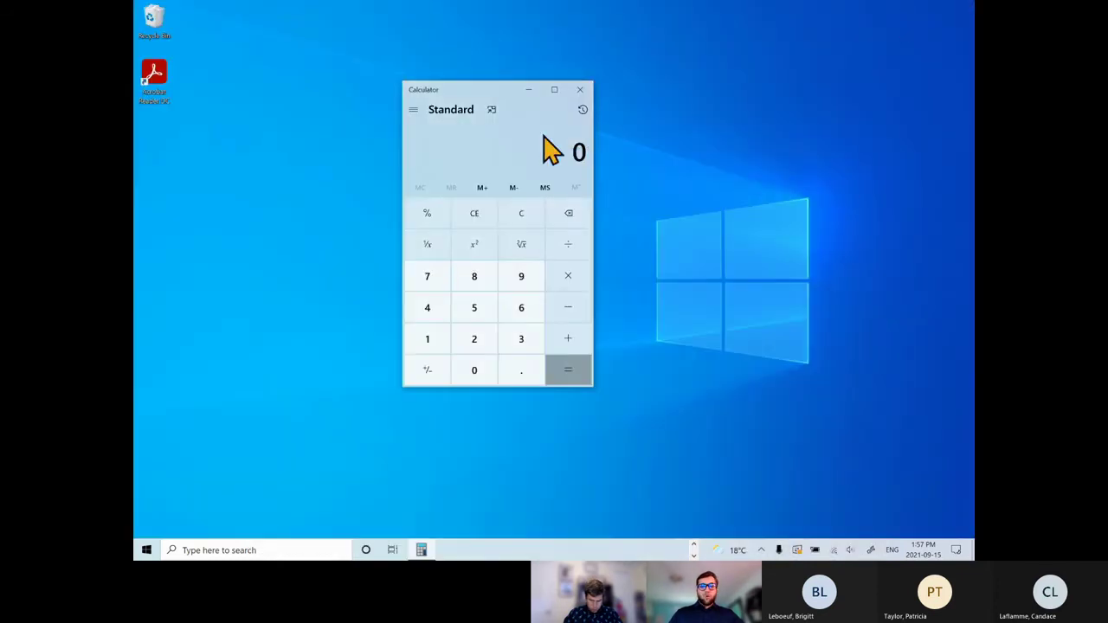
left_click_drag(593, 167, 659, 169)
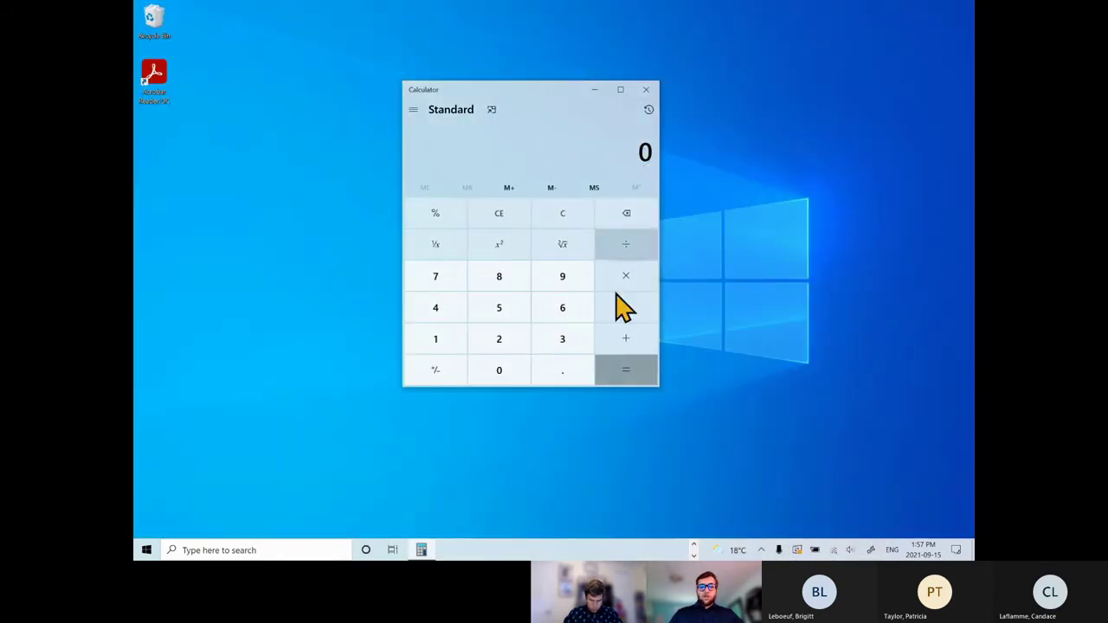
left_click_drag(561, 387, 545, 499)
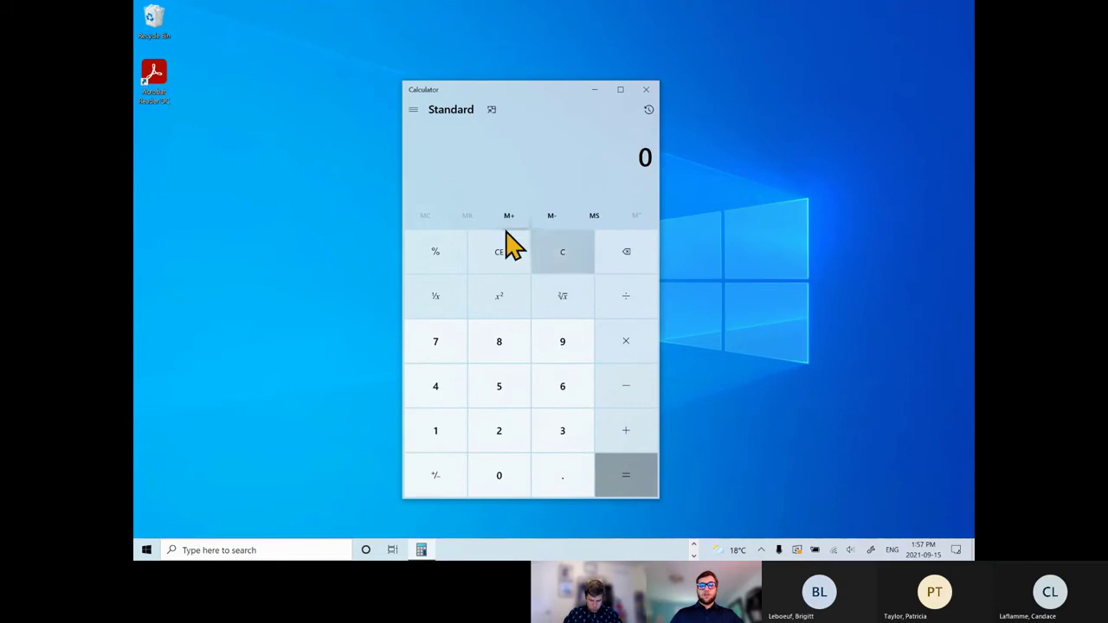
Switch Calculator to Scientific mode and from there to Programmer mode.
left_click(413, 111)
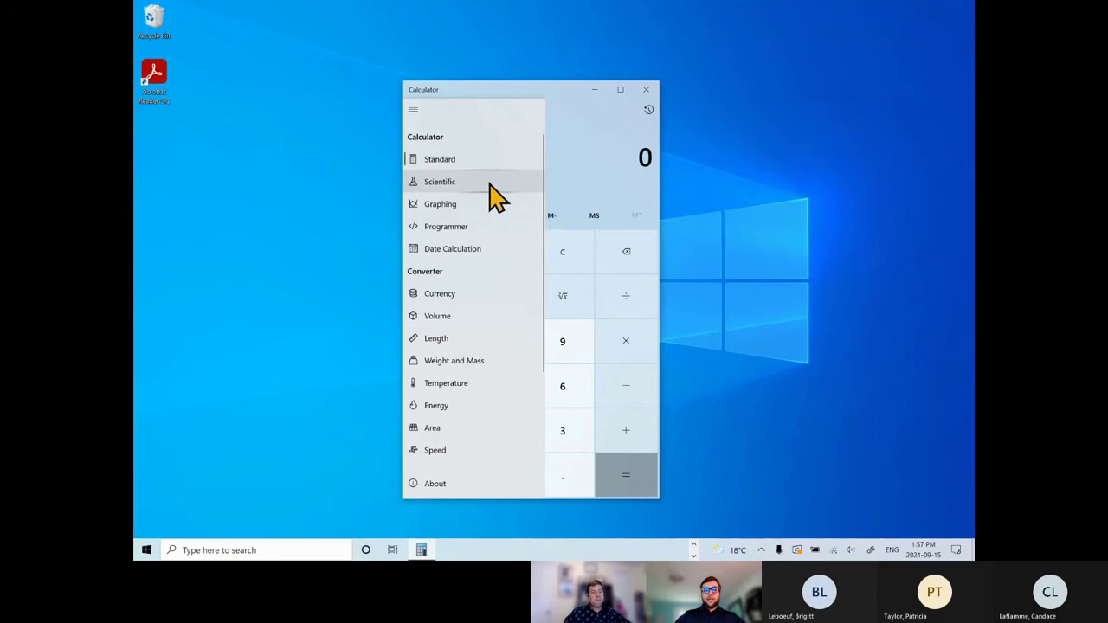
left_click(498, 183)
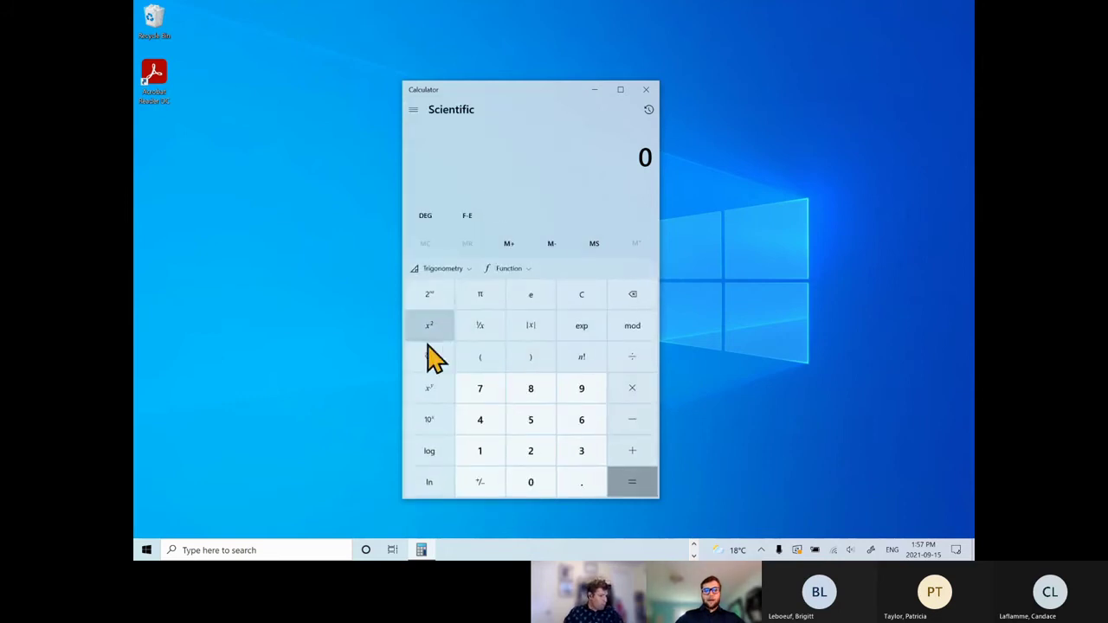
left_click(414, 110)
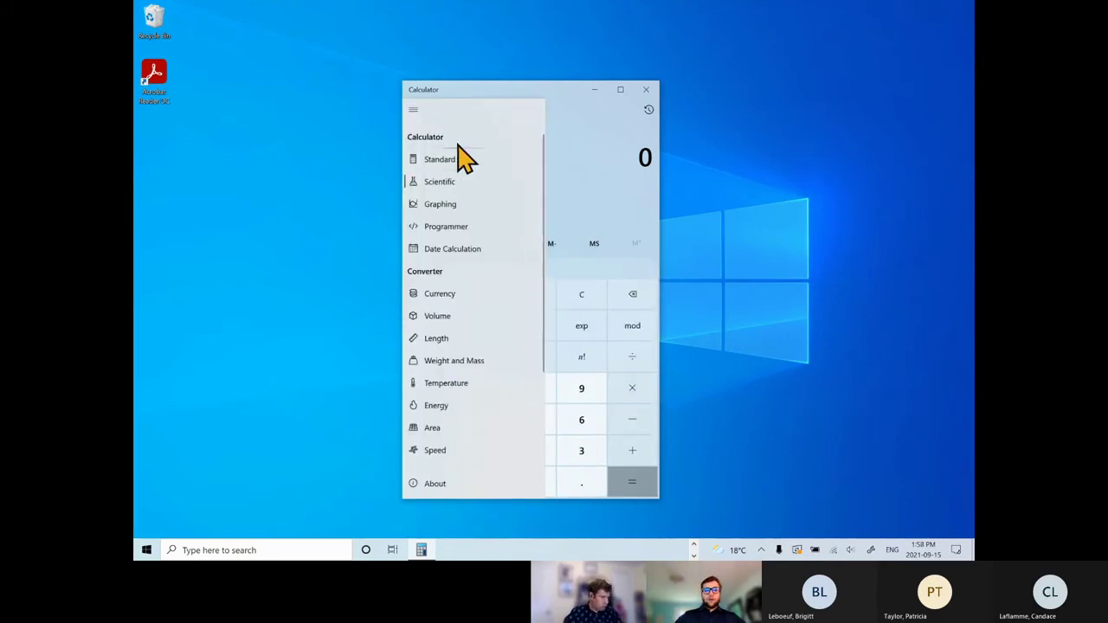
left_click(481, 227)
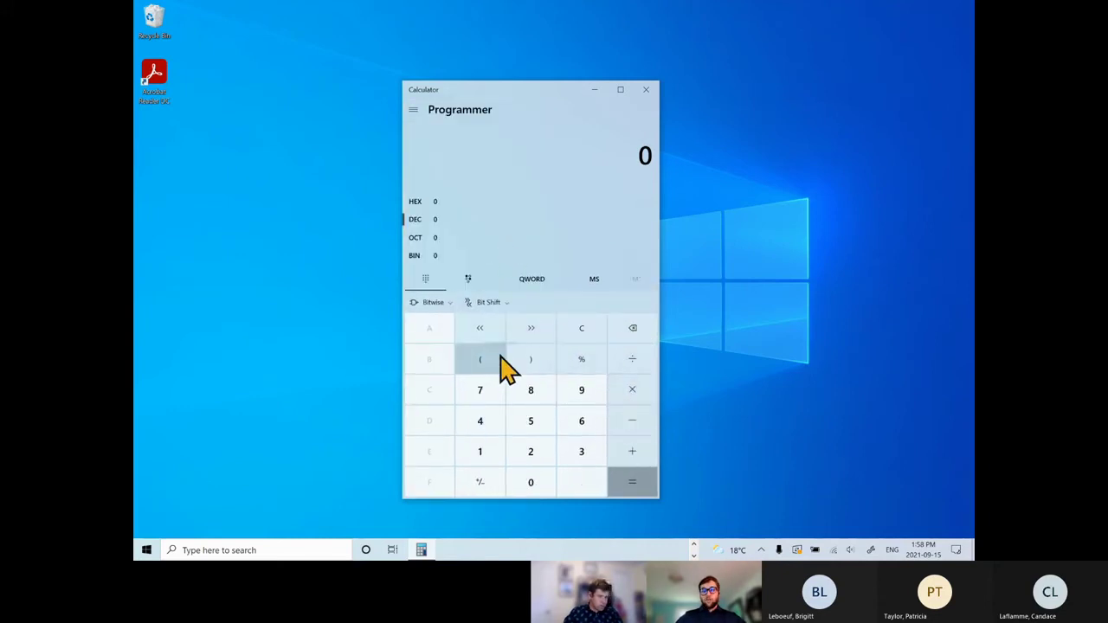
Convert 5 pounds to kilograms with Calculator's Weight and Mass converter, and close Calculator.
left_click(414, 111)
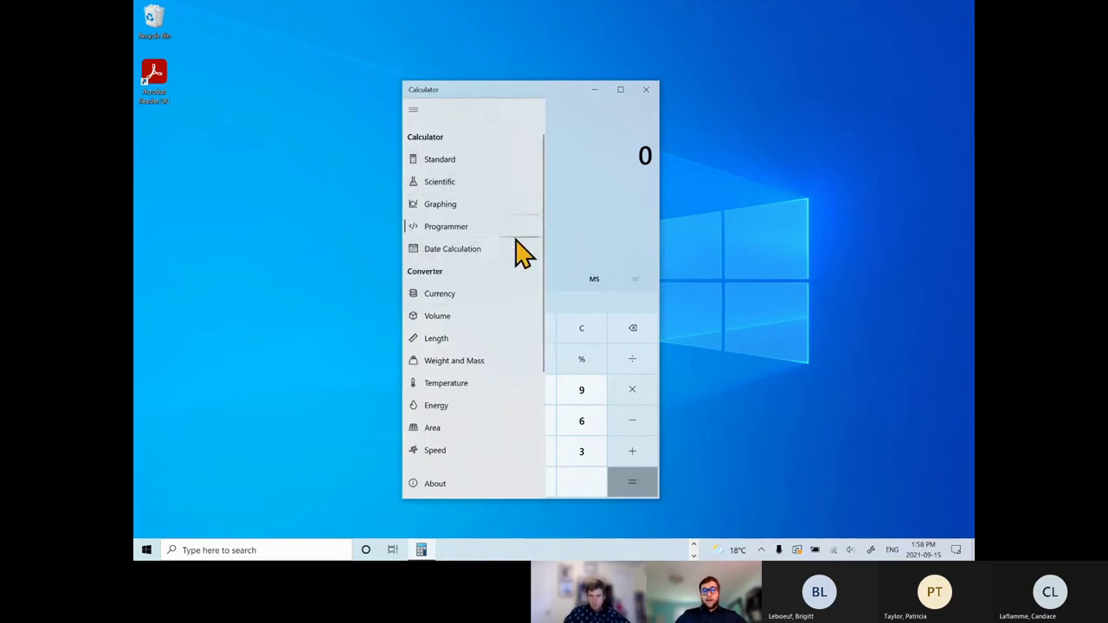
scroll(510, 230, "down", 3)
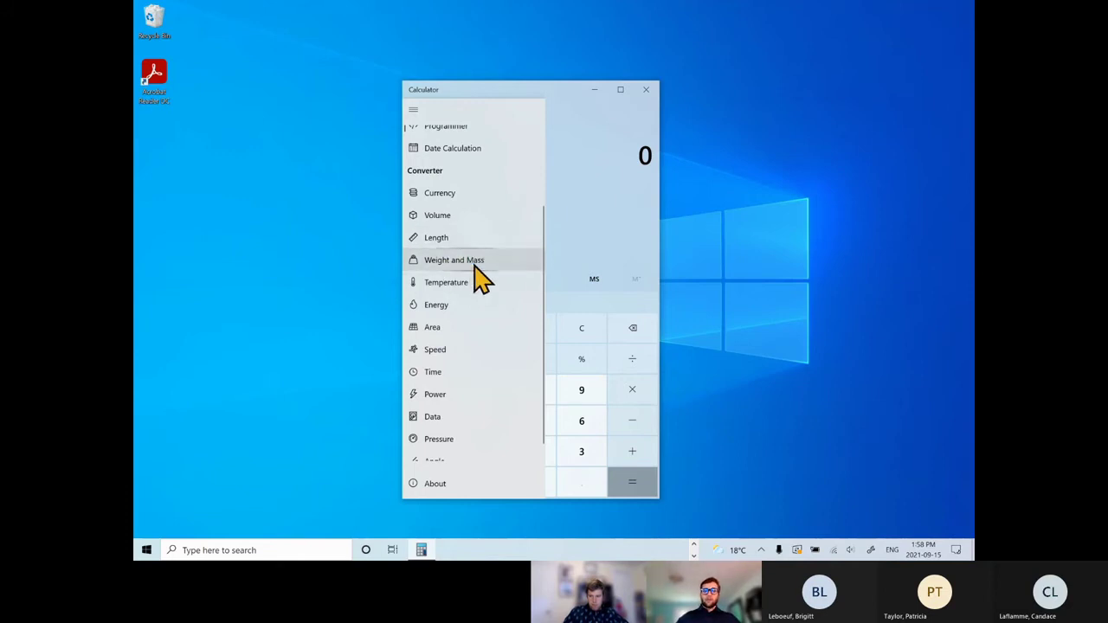
left_click(472, 261)
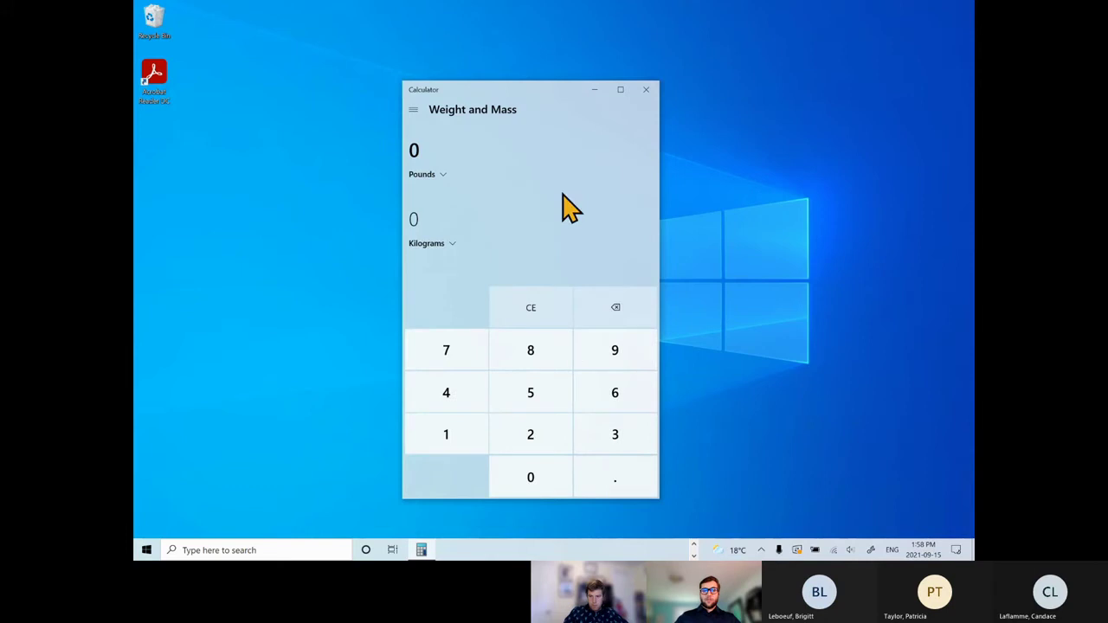
left_click(546, 407)
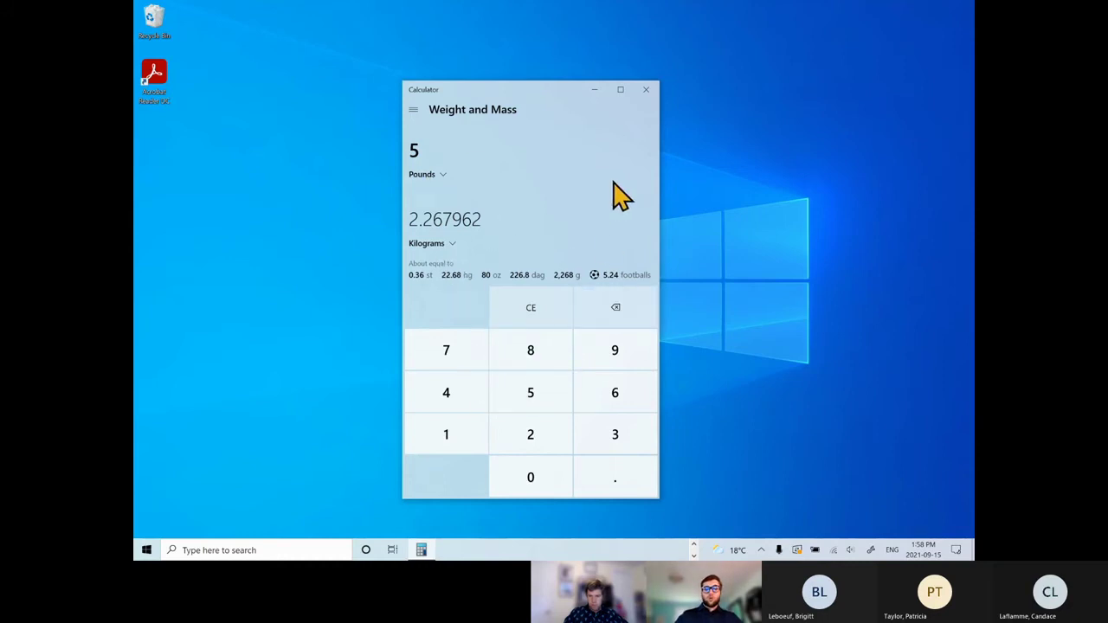
left_click(646, 90)
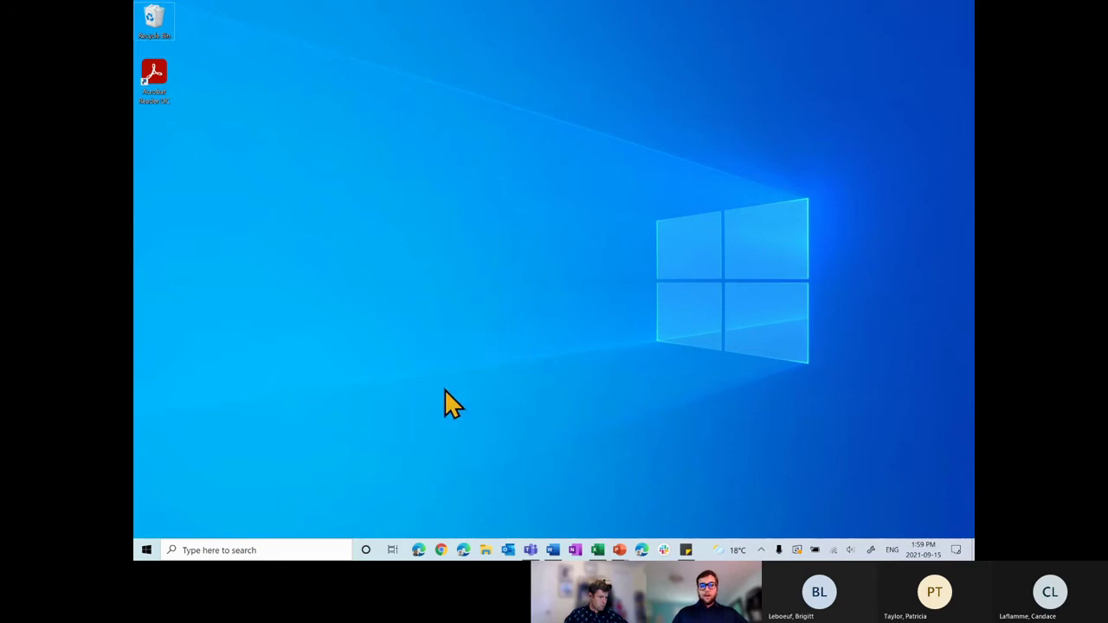
Switch to Microsoft Edge, search the web for "astronomy" and open the Wikipedia article on Astronomy.
left_click(419, 549)
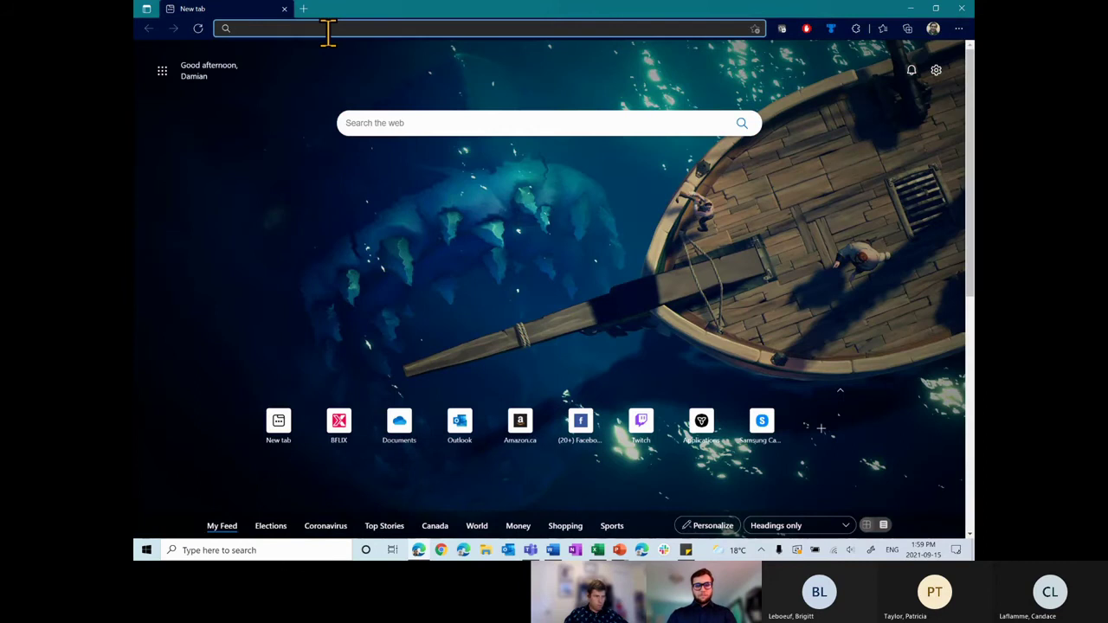
type("astronomy")
key("Return")
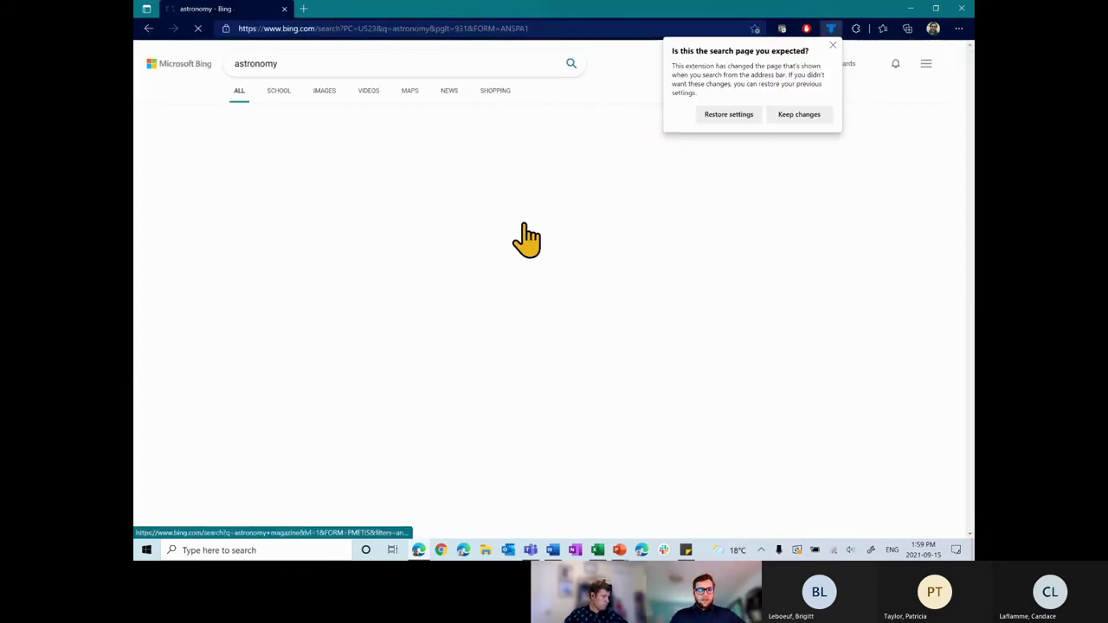
scroll(383, 257, "down", 2)
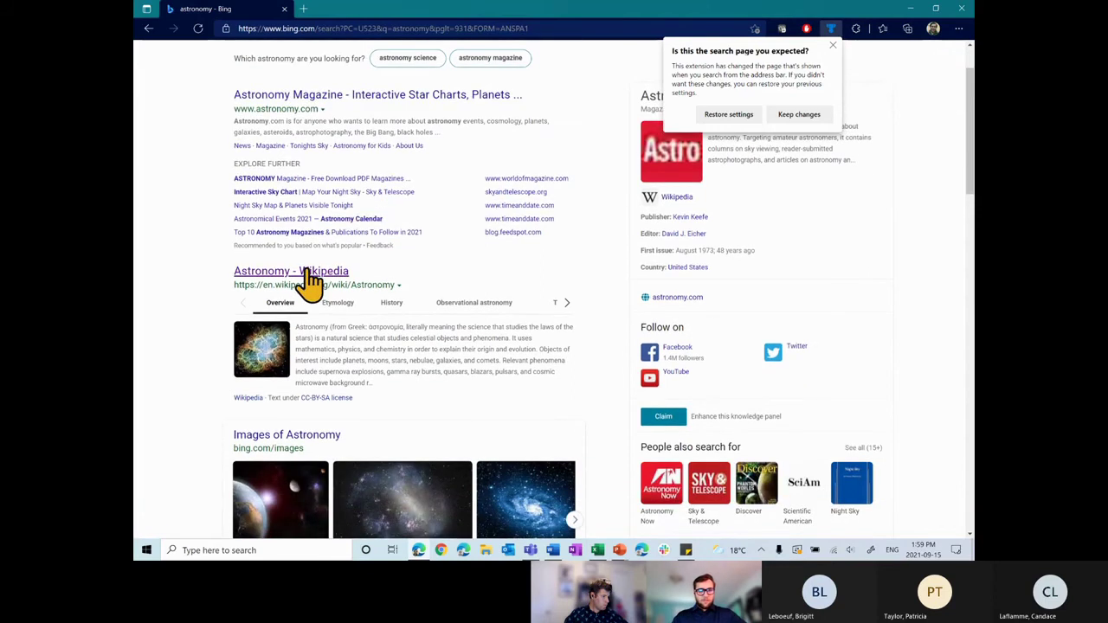
left_click(307, 272)
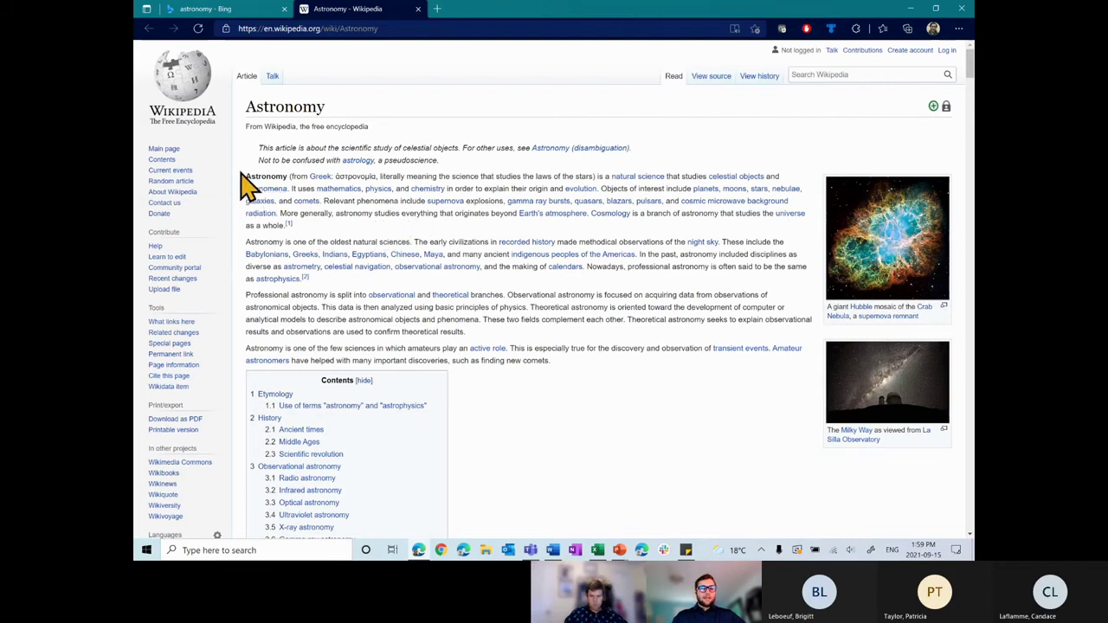
Copy the first two introductory paragraphs of the Astronomy article to the clipboard, one paragraph at a time.
left_click_drag(246, 176, 303, 230)
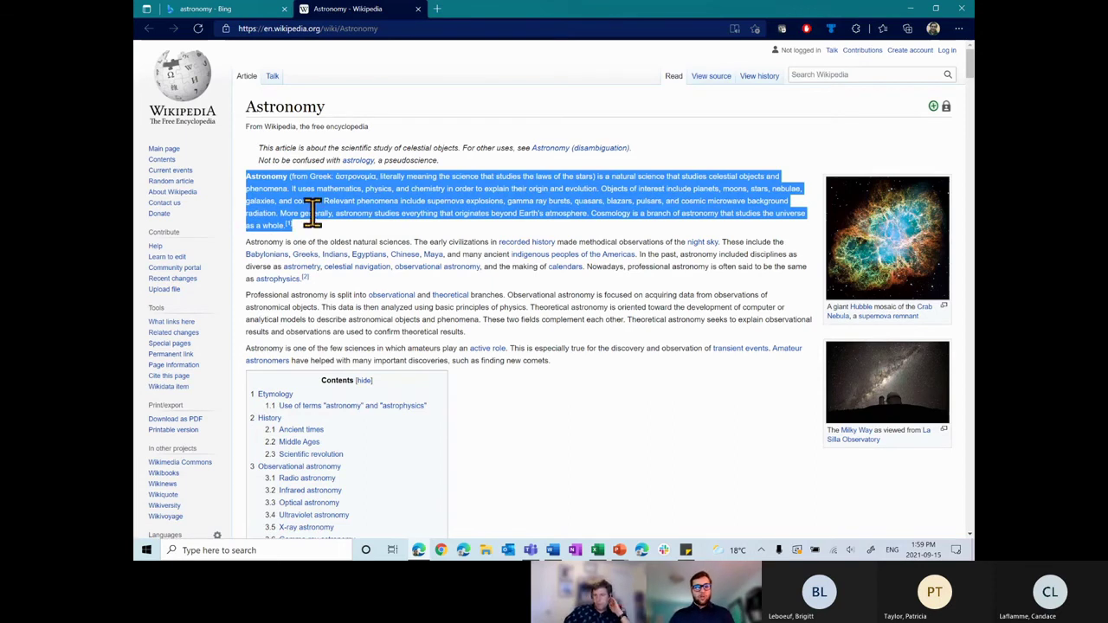
left_click_drag(249, 243, 354, 293)
right_click(358, 255)
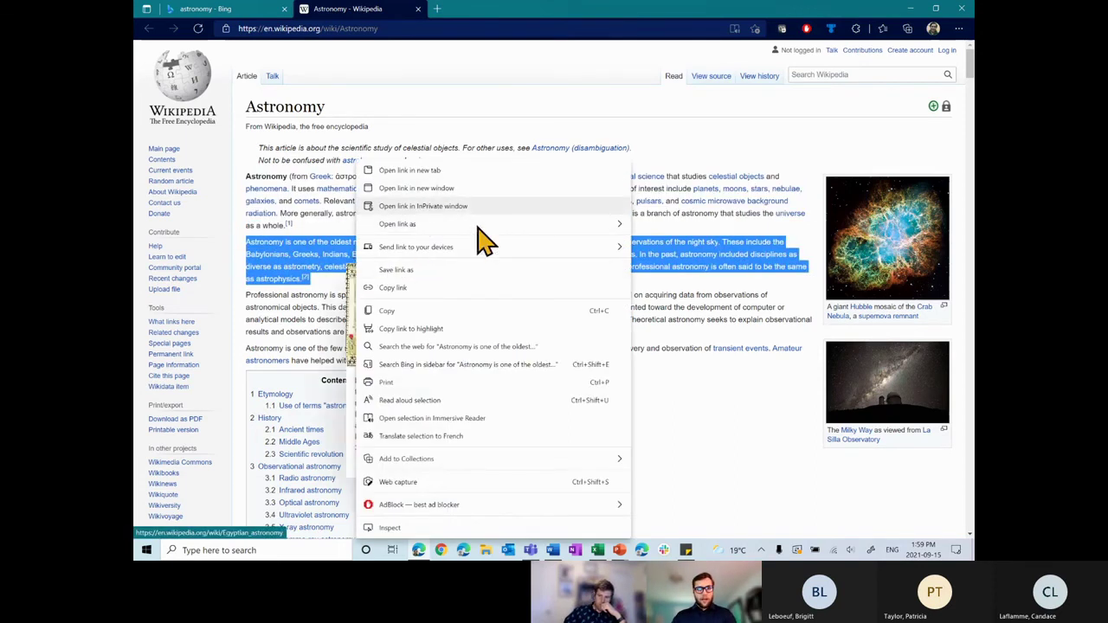
left_click(420, 309)
left_click(615, 411)
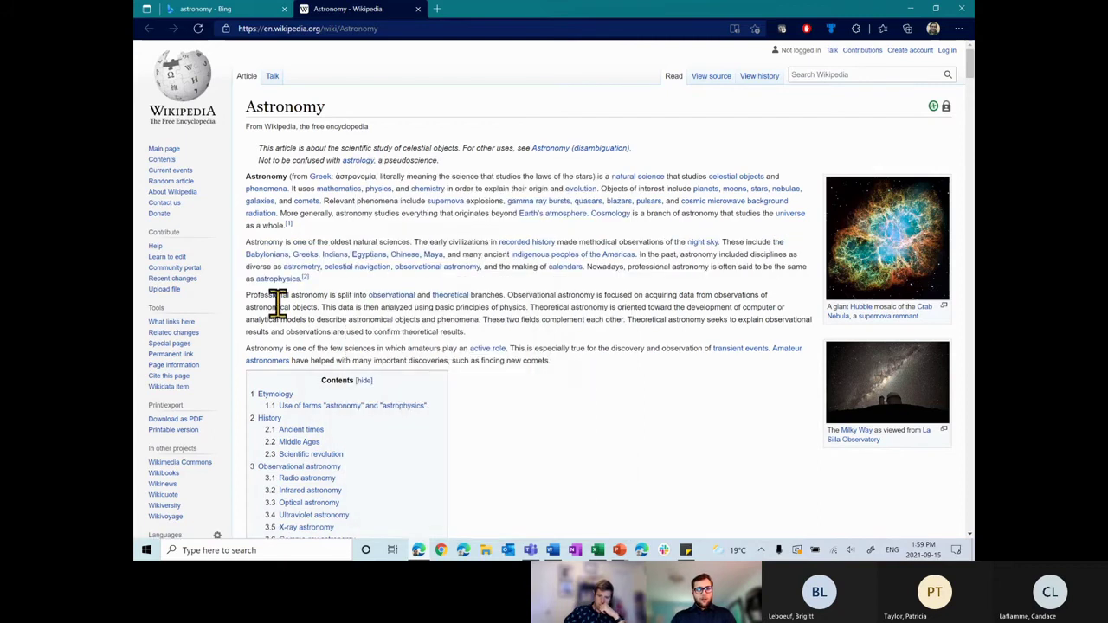
Copy the article's third and fourth introductory paragraphs separately to the clipboard, and minimize the browser.
left_click_drag(246, 295, 467, 340)
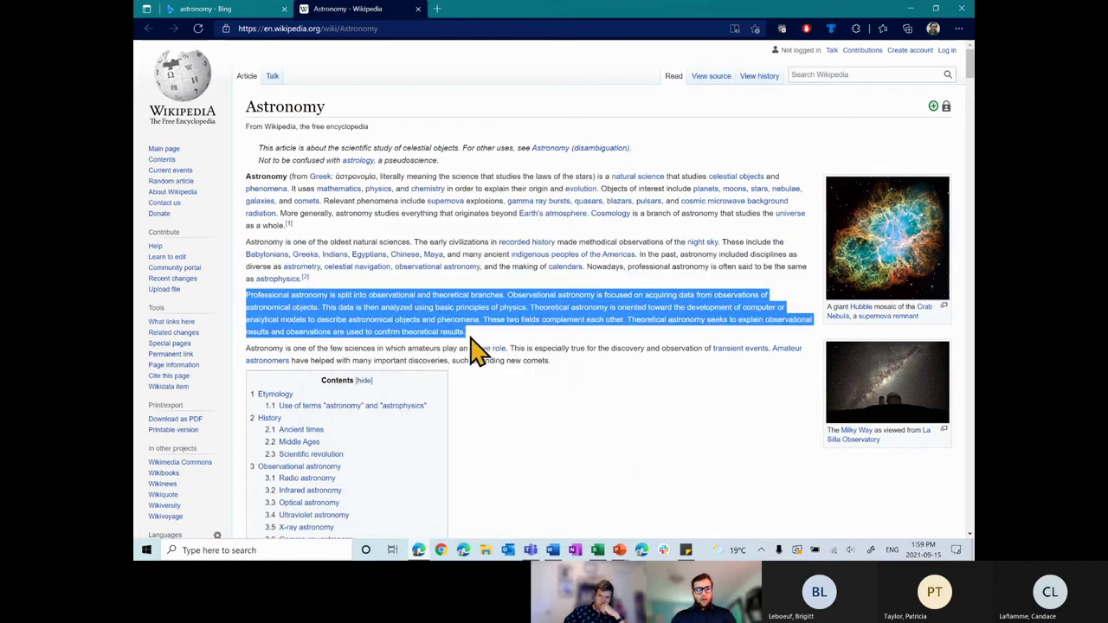
left_click(594, 421)
left_click_drag(246, 347, 551, 363)
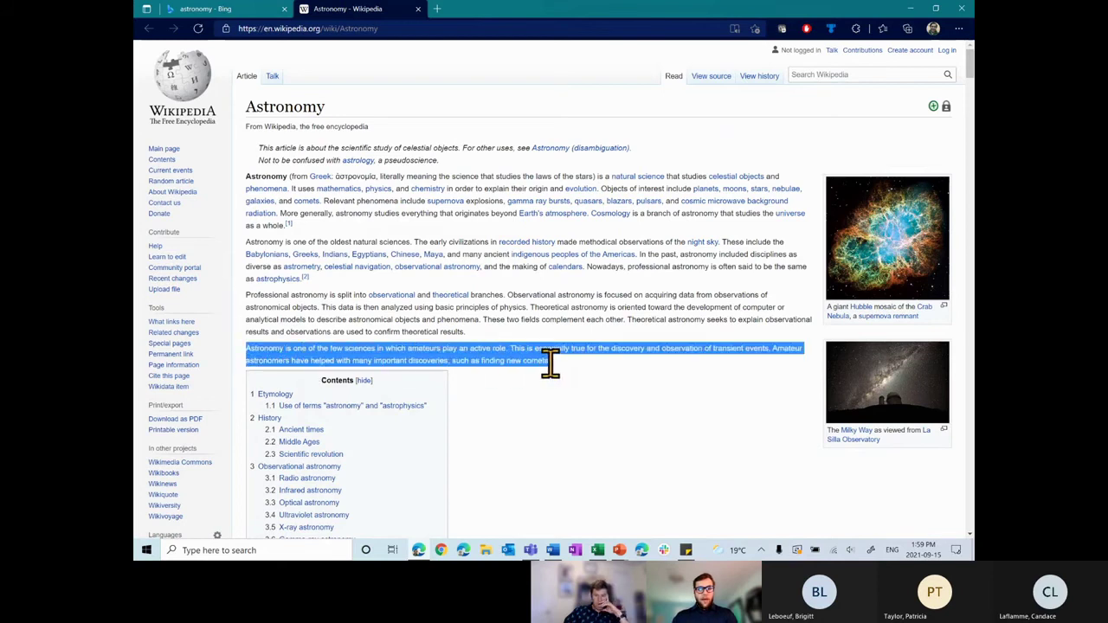
left_click(617, 397)
scroll(613, 397, "down", 1)
scroll(613, 397, "down", 6)
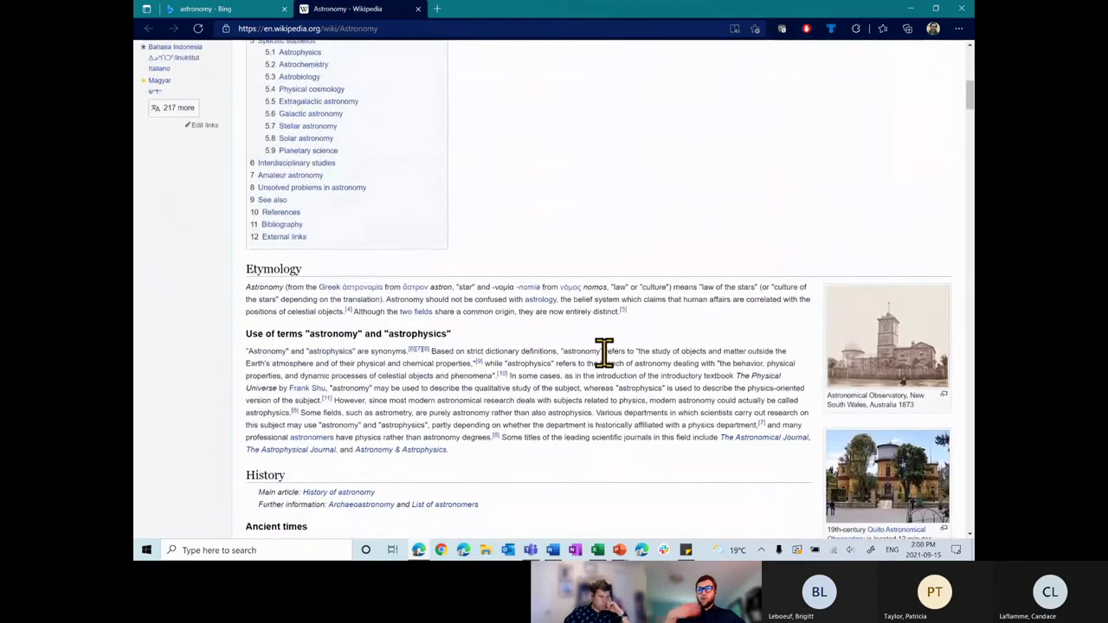
scroll(574, 279, "up", 7)
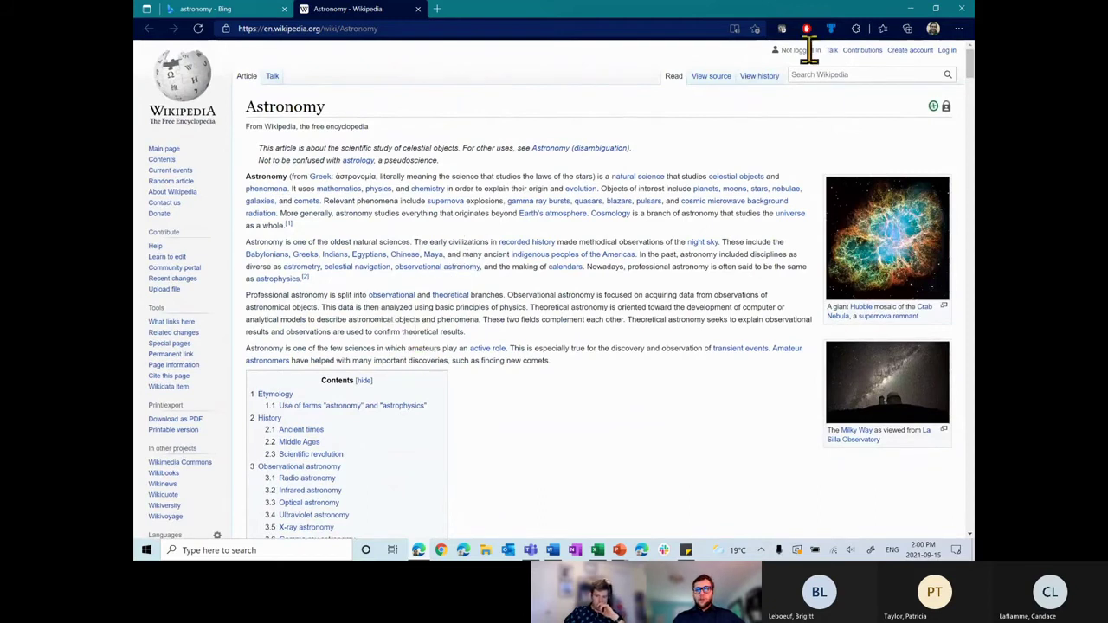
left_click(911, 8)
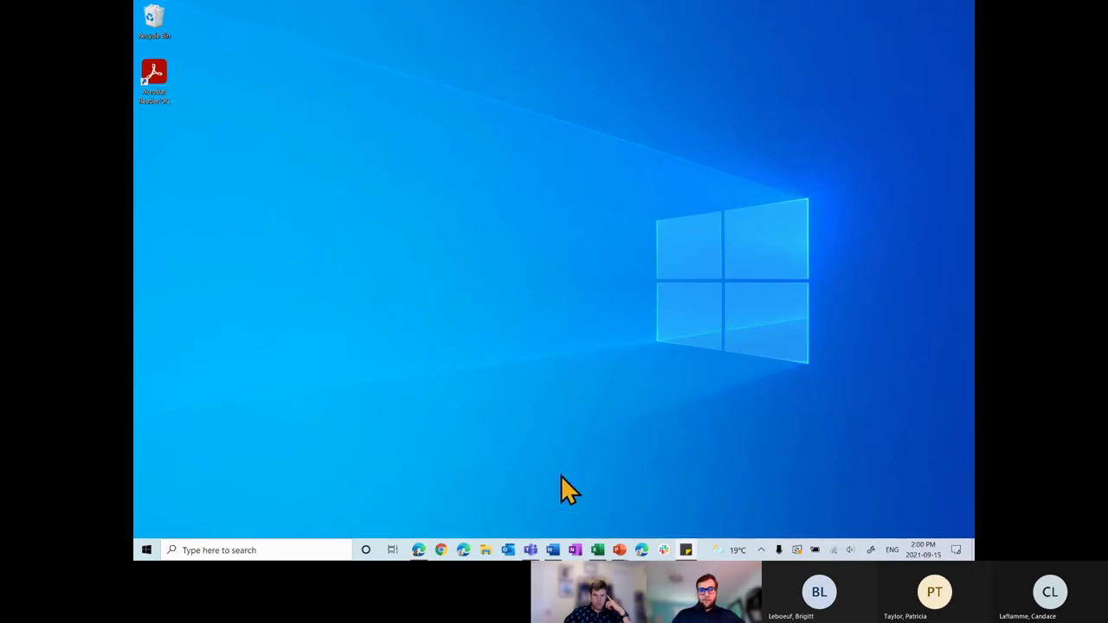
Switch to Word and paste the "Astronomy is one of the few sciences" and "Professional astronomy is split" paragraphs from the clipboard history.
left_click(553, 550)
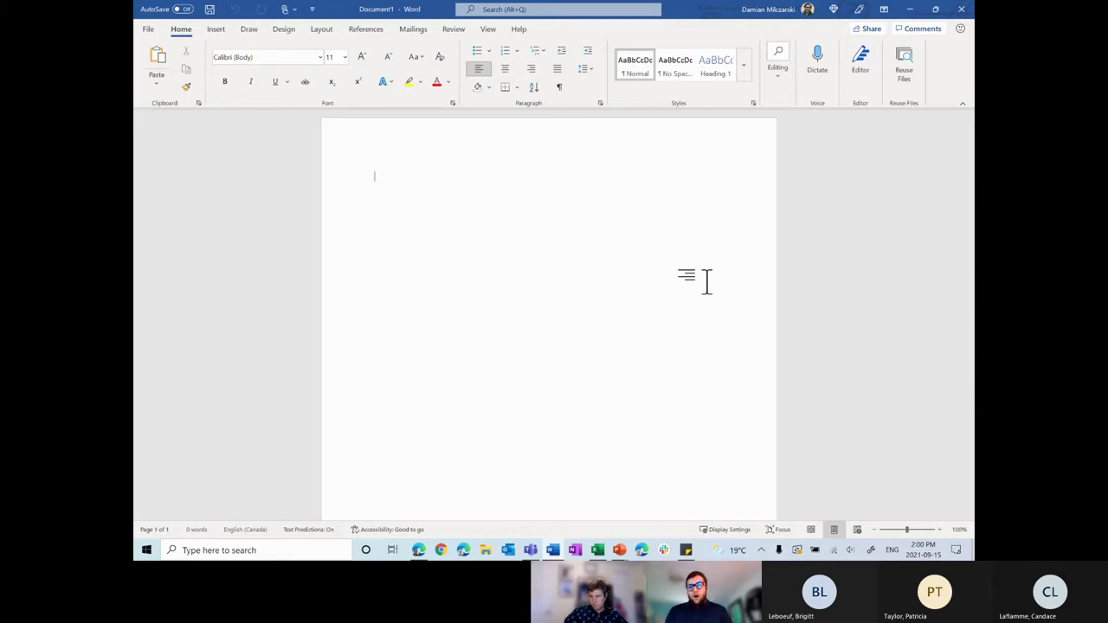
key("super+v")
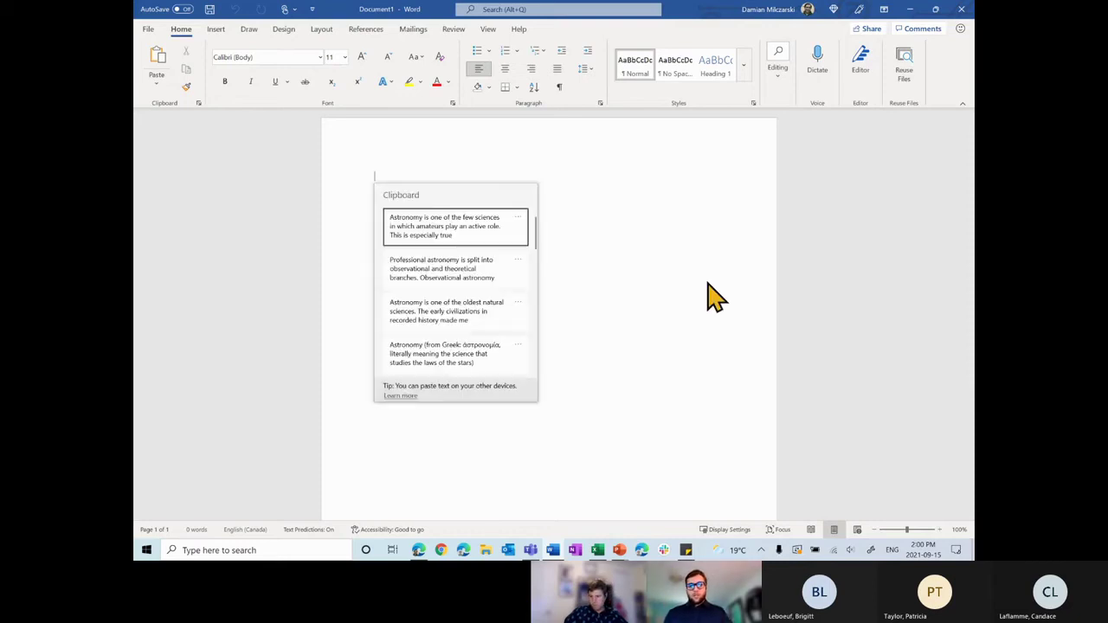
left_click(456, 232)
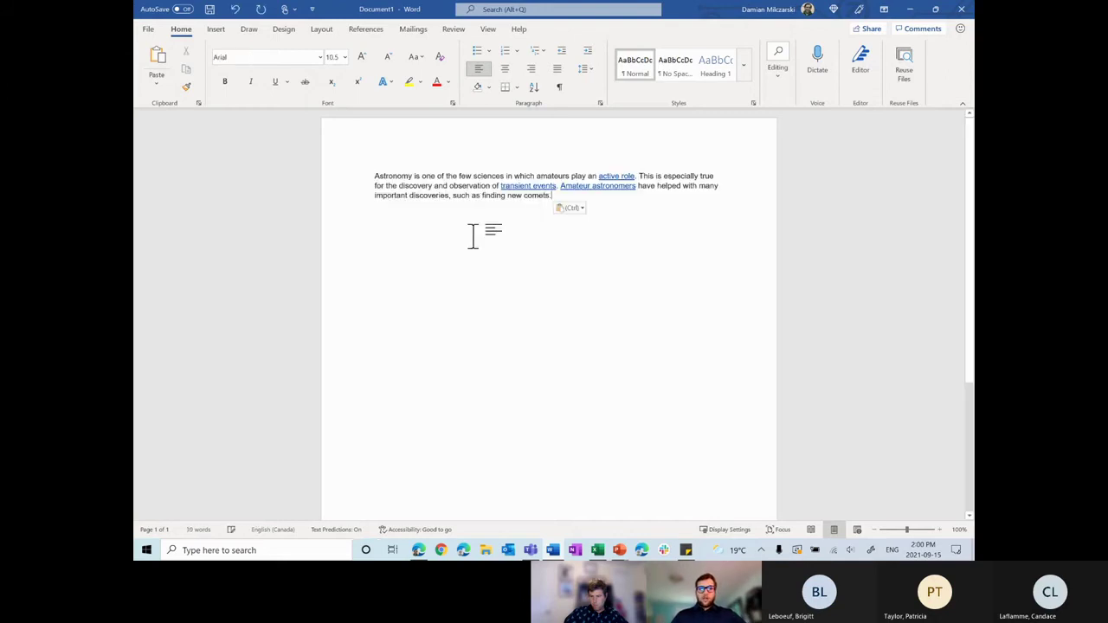
key("super+v")
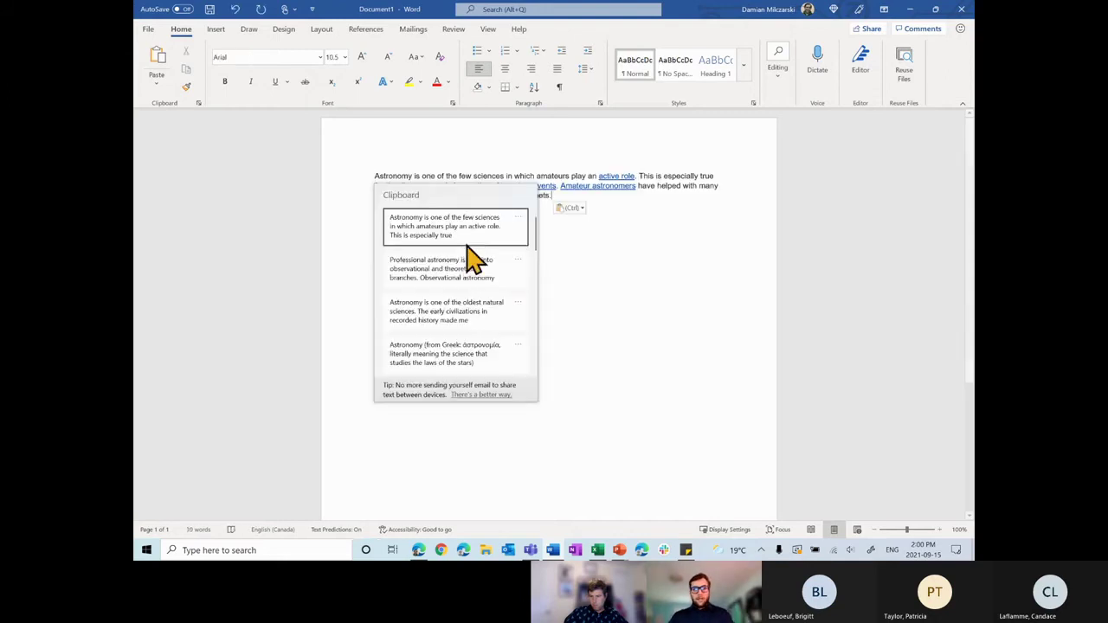
left_click(456, 282)
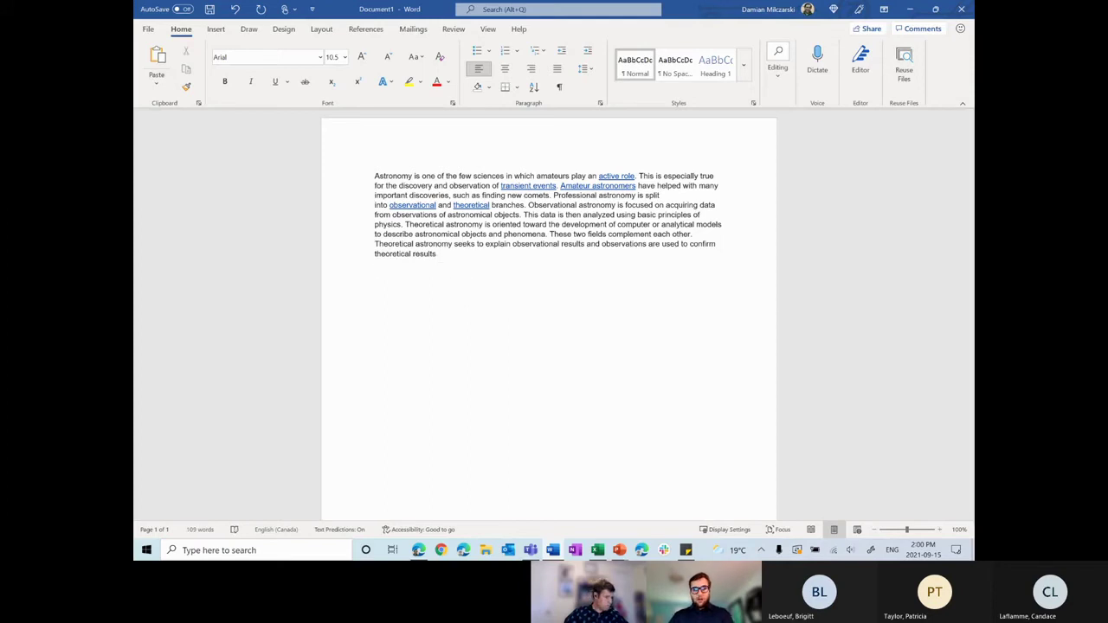
Paste the "oldest natural sciences" paragraph and, after a blank line, the "Astronomy (from Greek" paragraph from the clipboard history.
key("super+v")
left_click(621, 344)
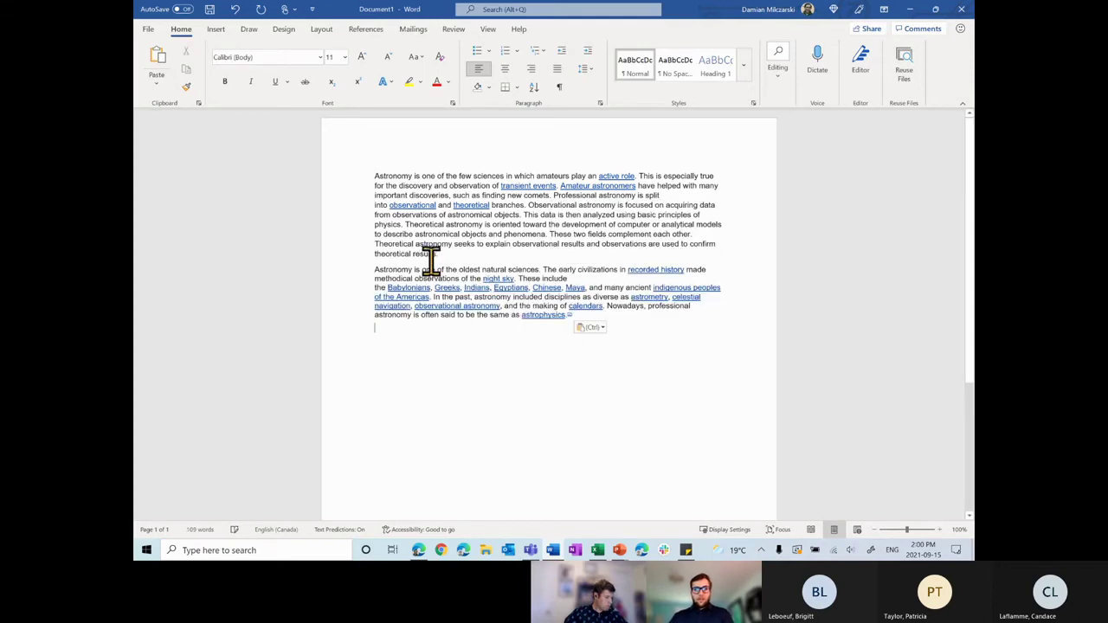
key("Return")
key("super+v")
left_click(484, 452)
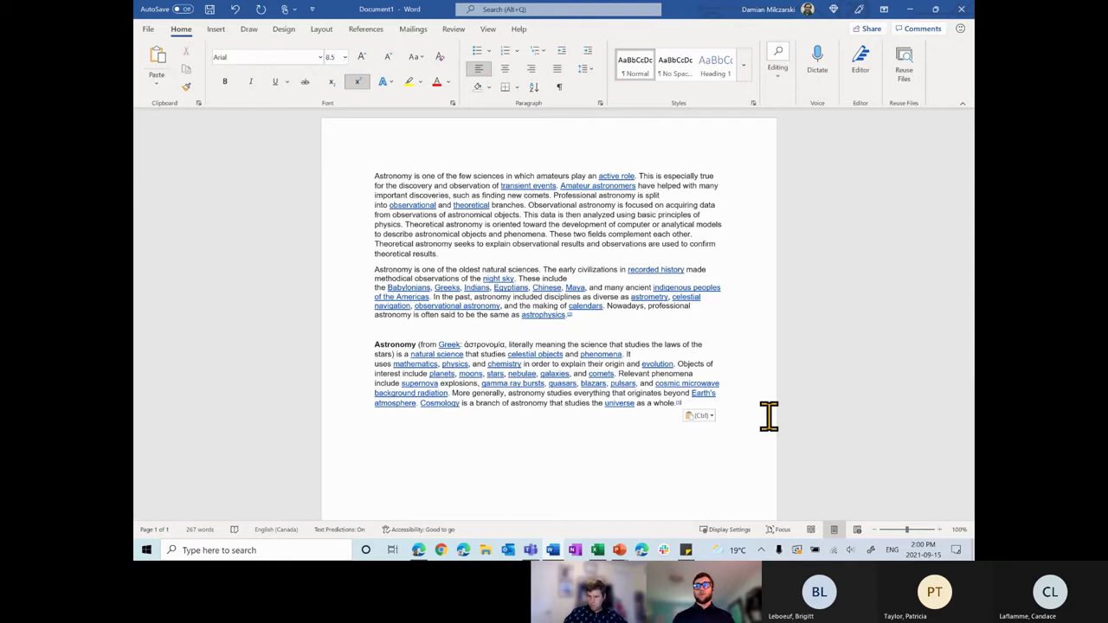
left_click(570, 436)
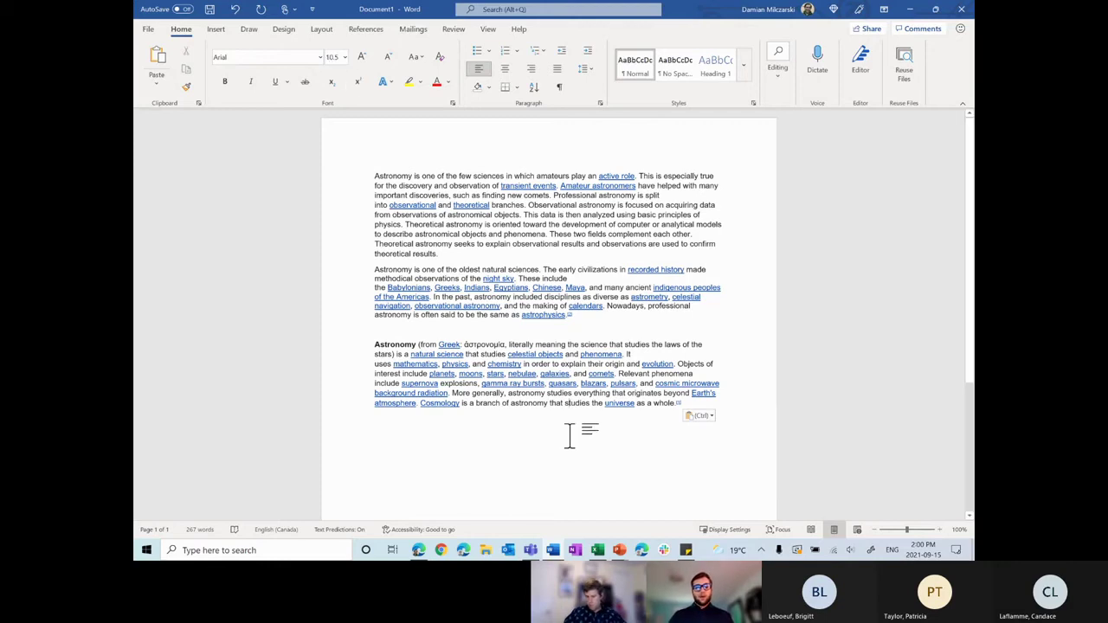
Browse the older entries in the clipboard history and view the options available for its most recent entry.
key("super+v")
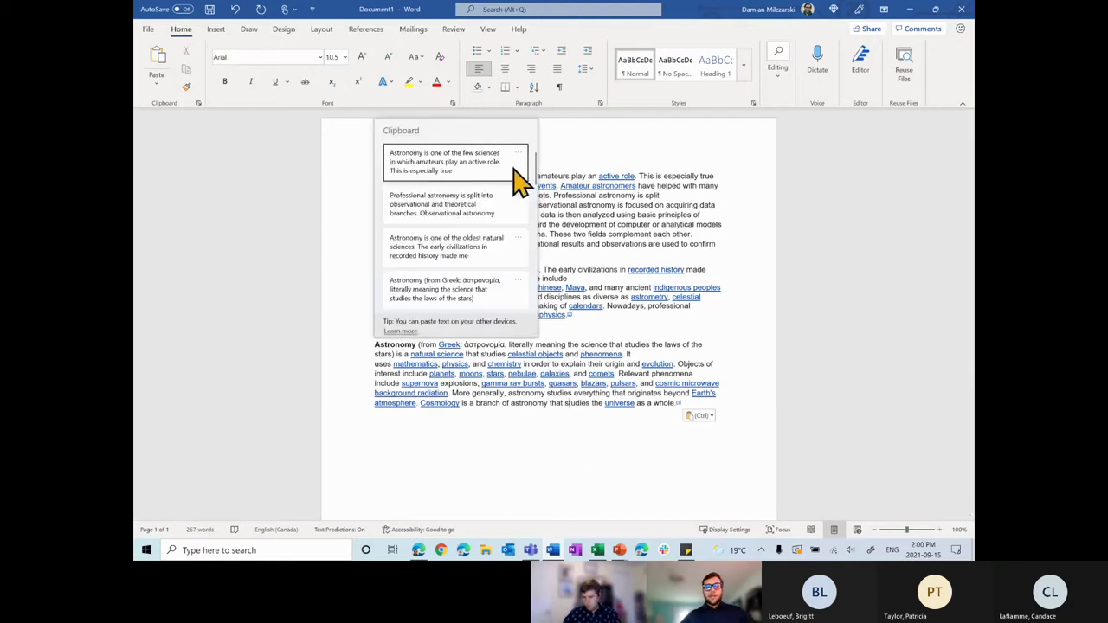
scroll(502, 216, "down", 10)
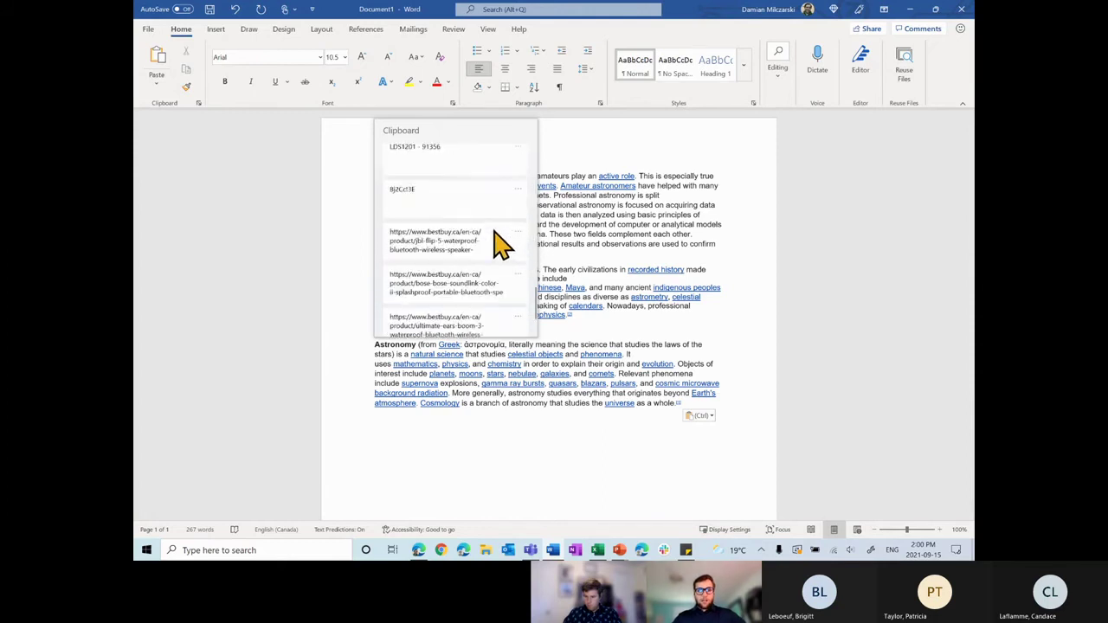
scroll(496, 247, "up", 10)
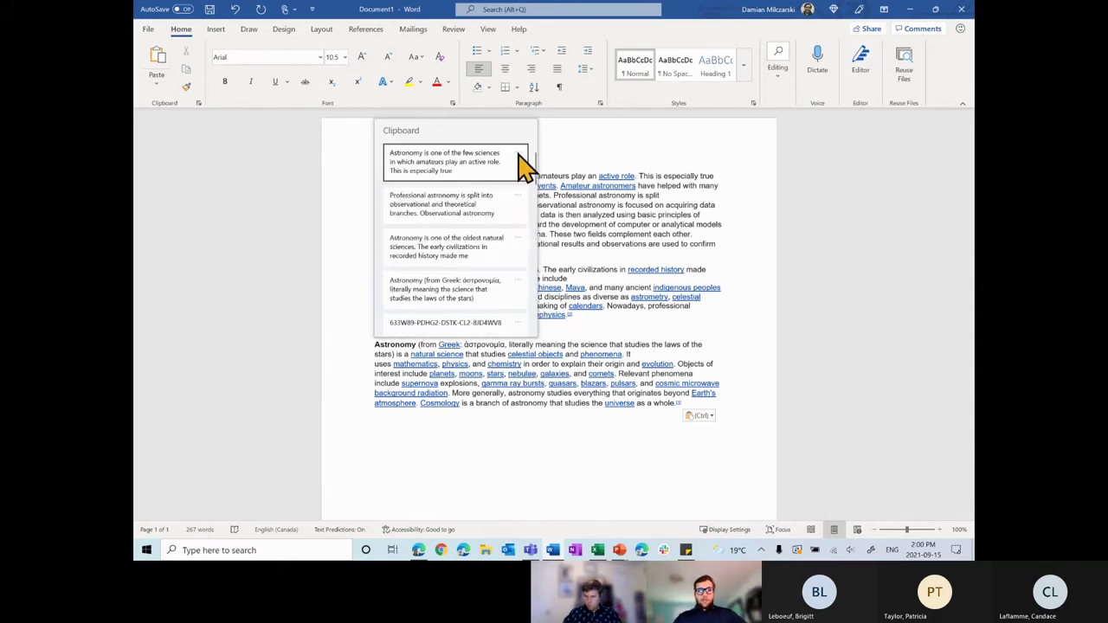
left_click(520, 156)
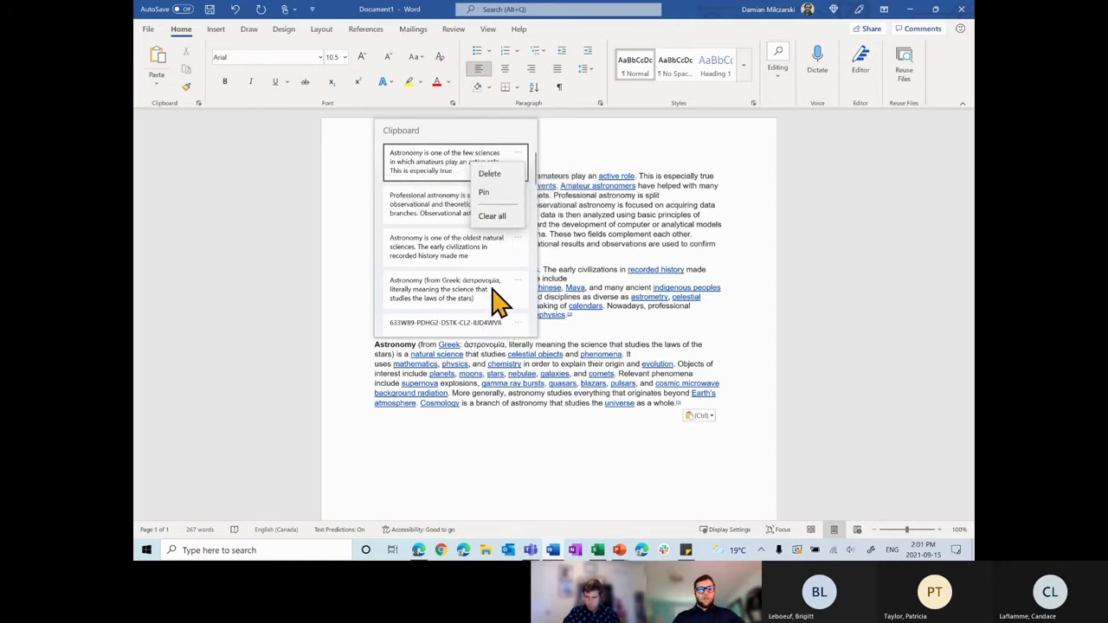
left_click(366, 235)
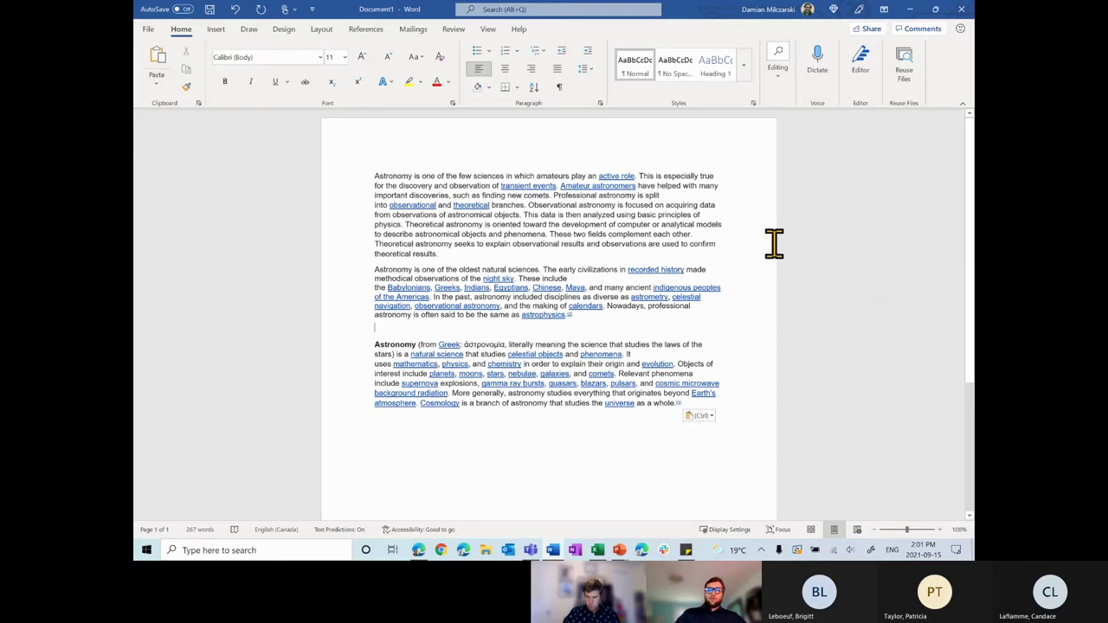
Delete all the pasted astronomy text from the document.
left_click_drag(680, 405, 382, 175)
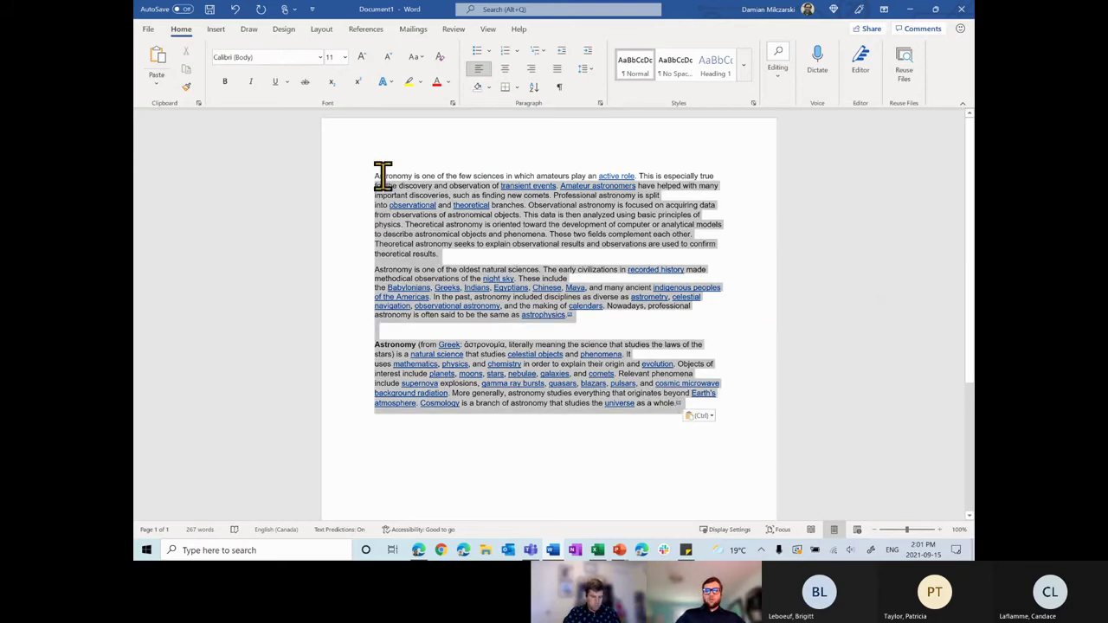
key("Delete")
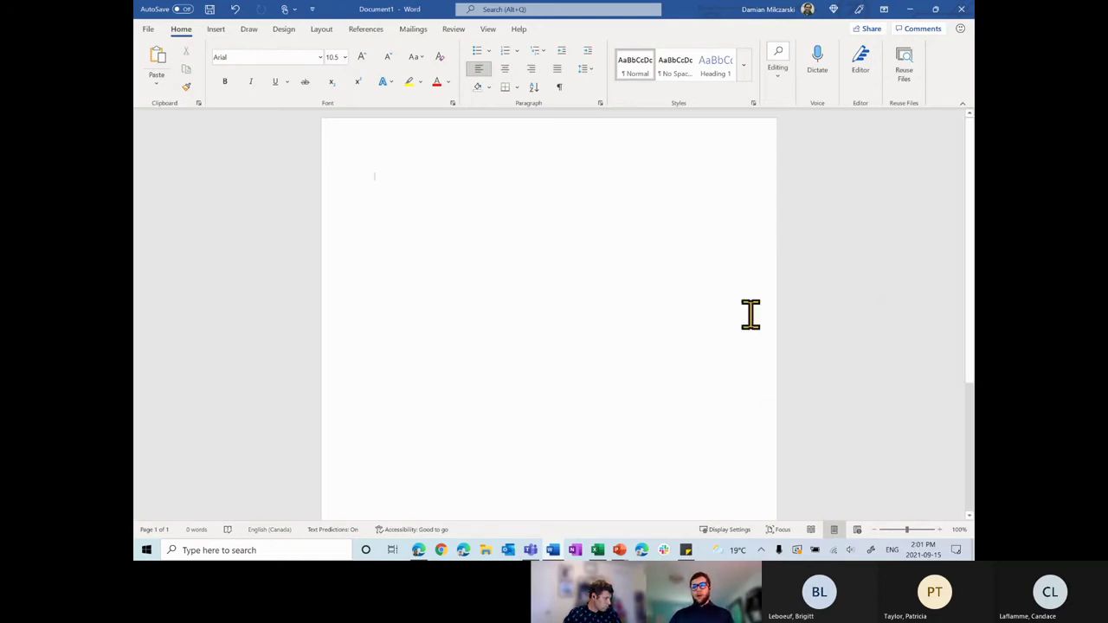
View the Windows Ink Workspace shortcuts, and minimize Word while keeping the unsaved document open.
left_click(871, 551)
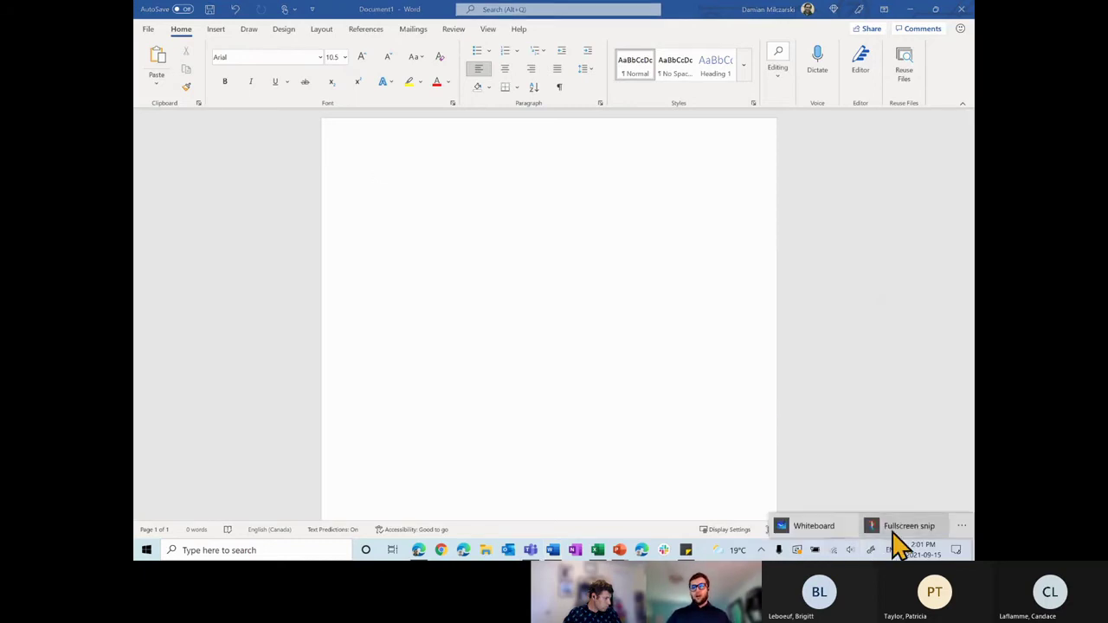
left_click(831, 313)
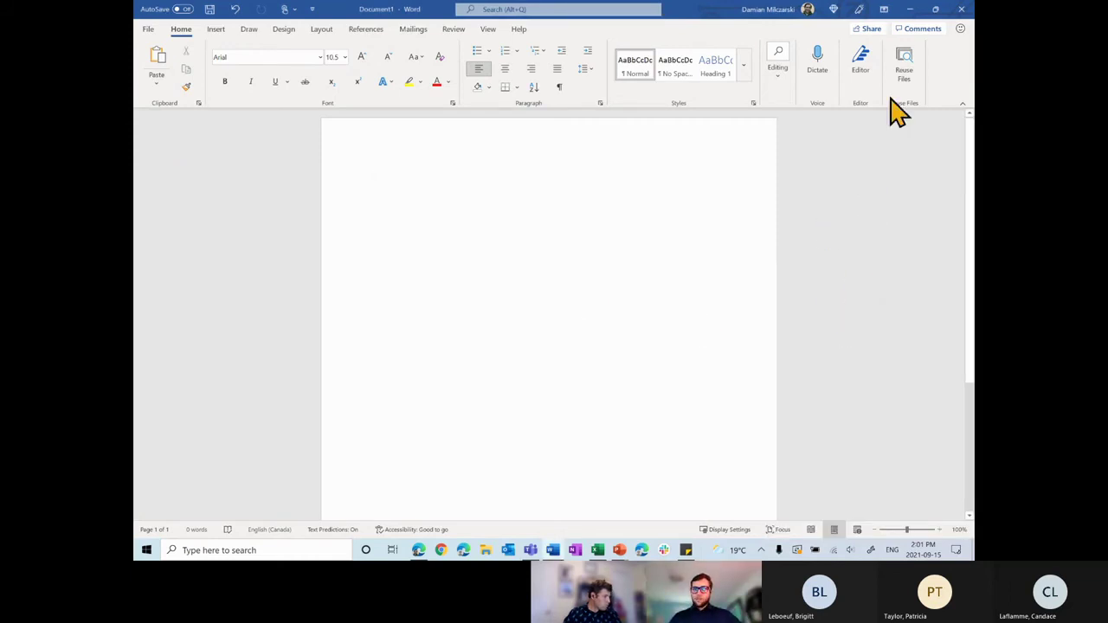
left_click(957, 14)
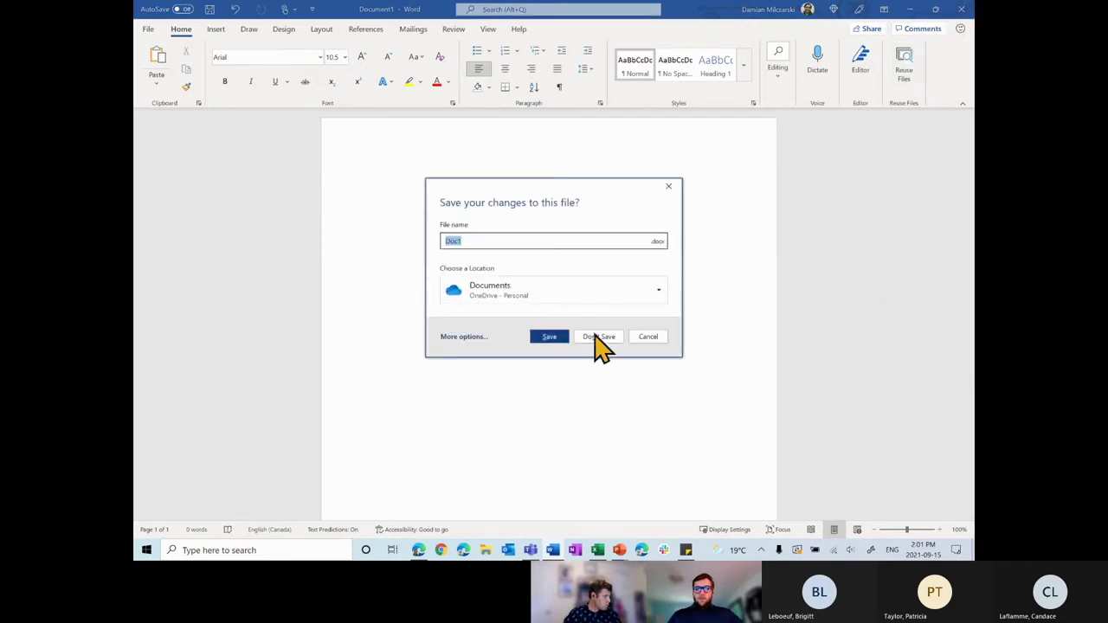
left_click(651, 336)
left_click(910, 10)
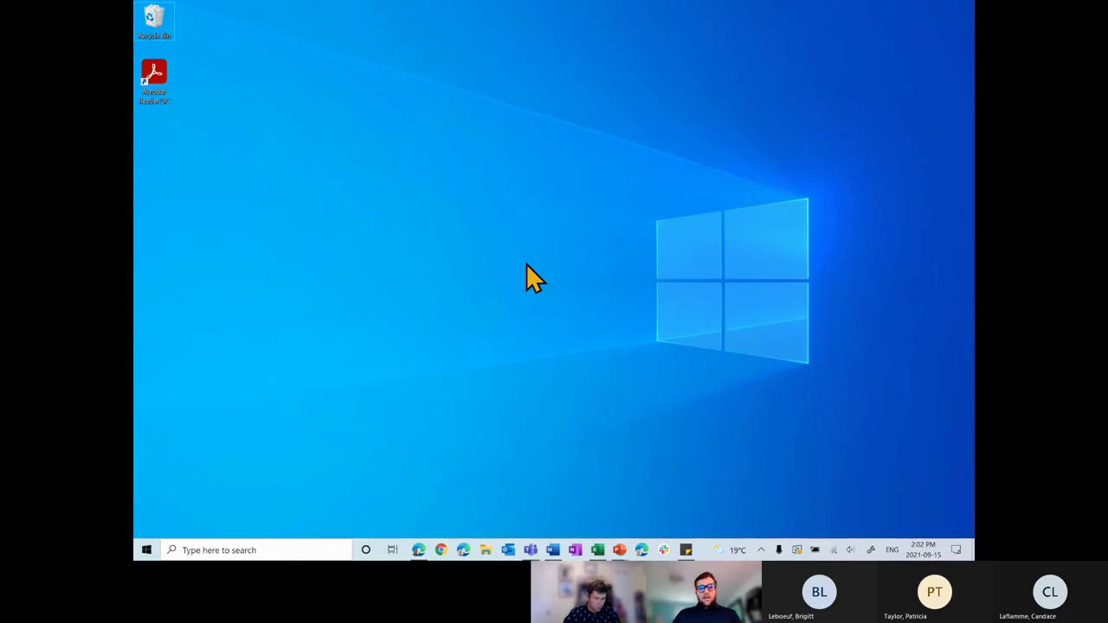
Cycle through all open windows in the window switcher and switch to the Word document.
key("alt+Tab")
key("alt+Tab")
key("alt+Tab")
key("alt+Tab")
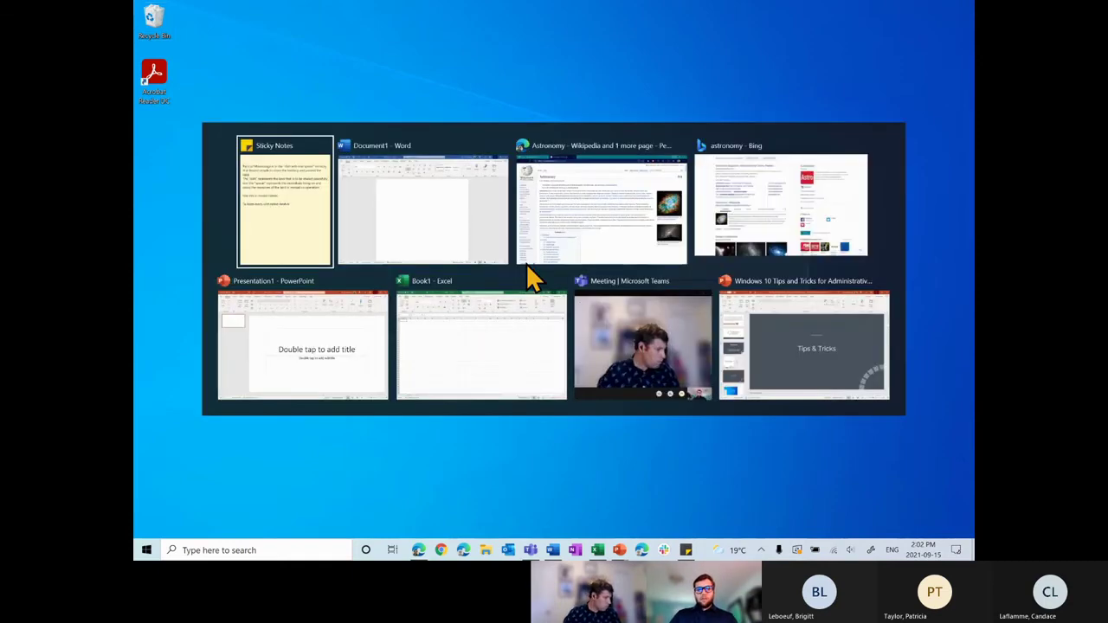
key("alt+Tab")
key("alt+Tab")
key("alt+Tab")
key("alt+Tab")
key("alt+Tab")
key("alt+Tab")
key("alt+Tab")
key("alt+Tab")
key("alt+Tab")
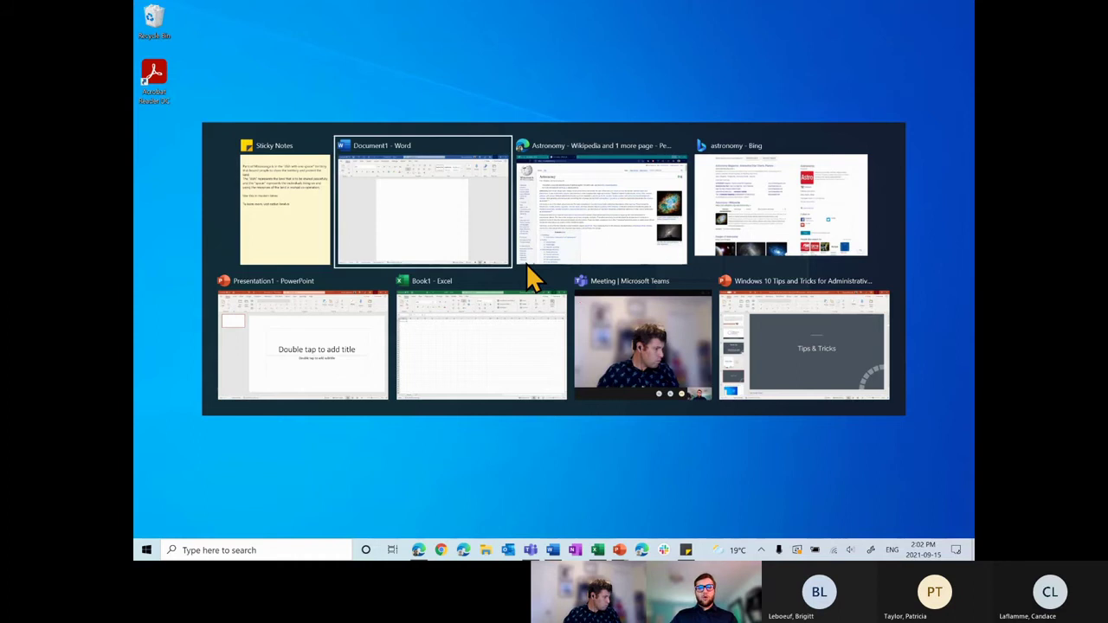
key("alt+Tab")
key("alt+Tab")
key("alt+Tab")
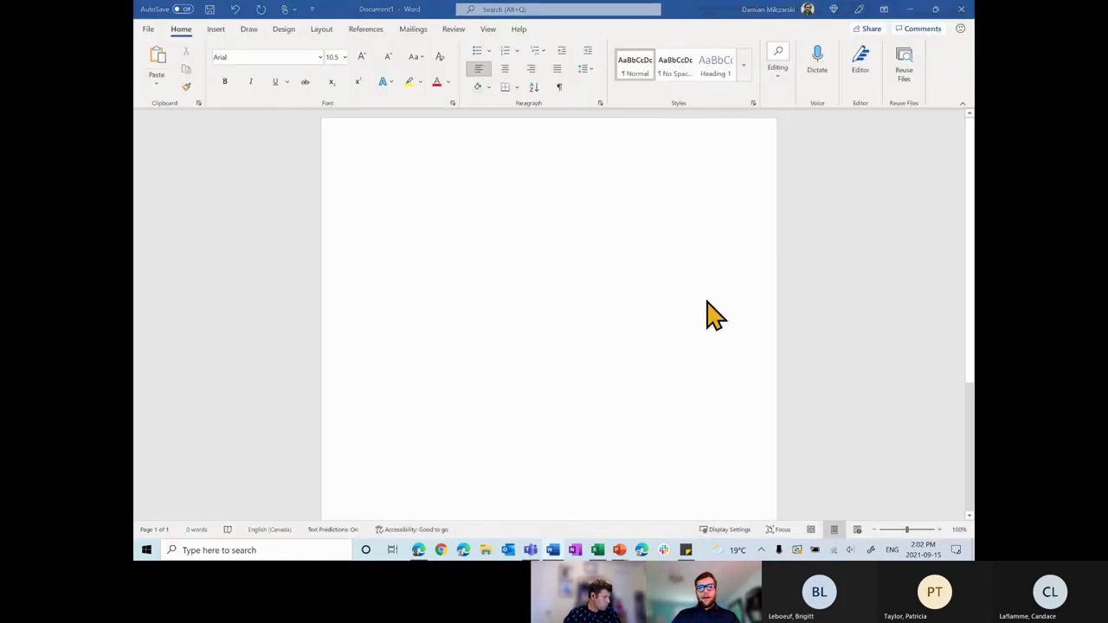
Switch to the Book1 Excel workbook through the window switcher, and minimize both Excel and Word.
key("alt+Tab")
key("alt+Tab")
key("alt+Tab")
key("alt+Tab")
key("alt+Tab")
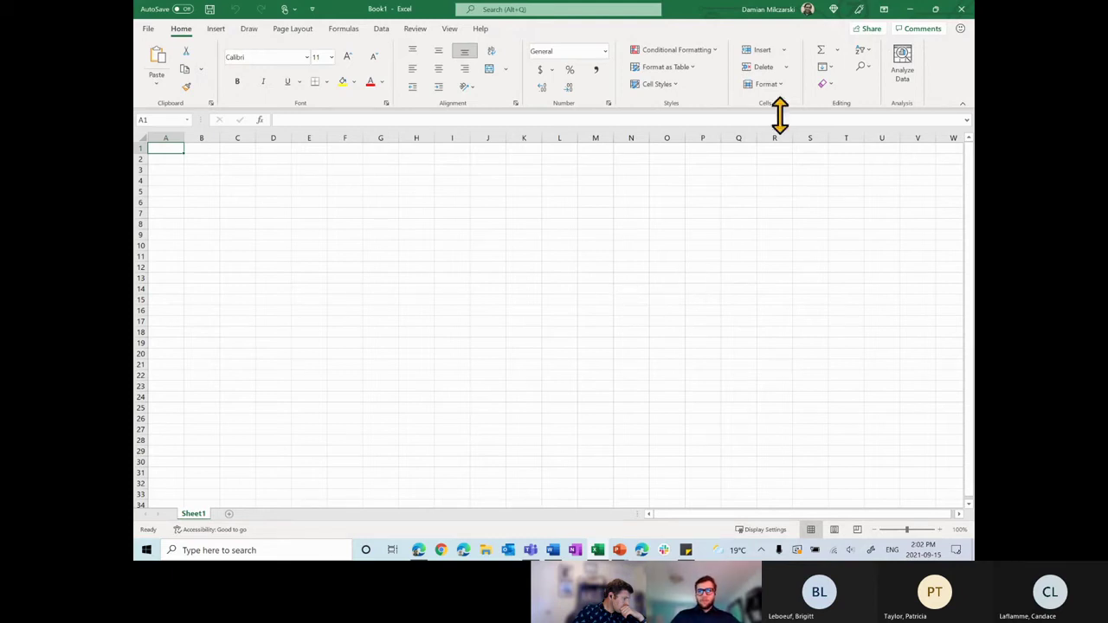
left_click(908, 9)
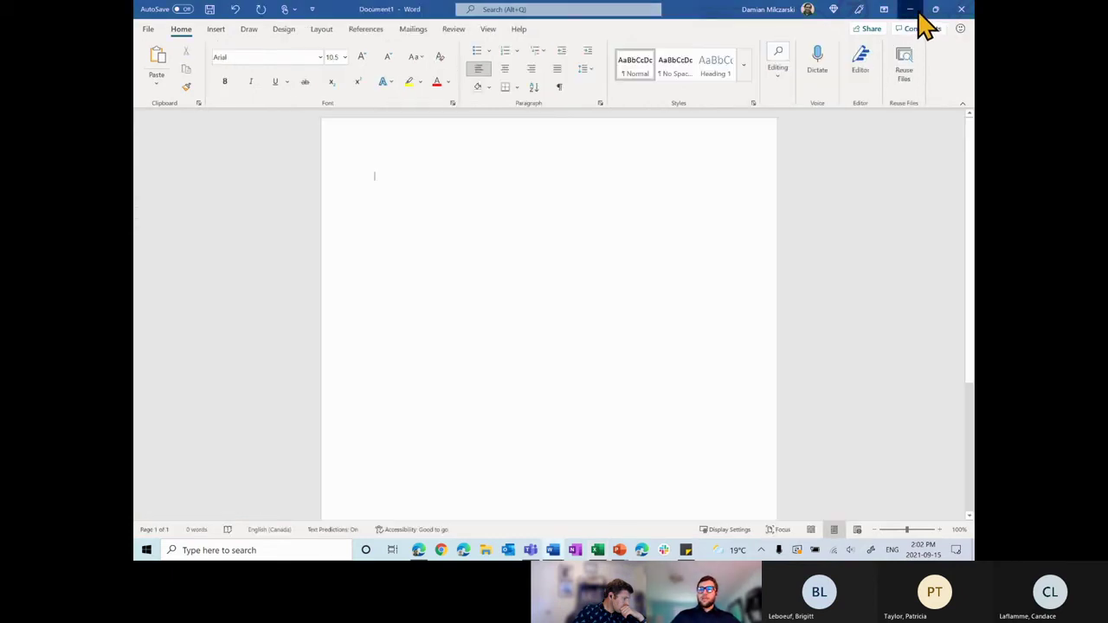
left_click(909, 8)
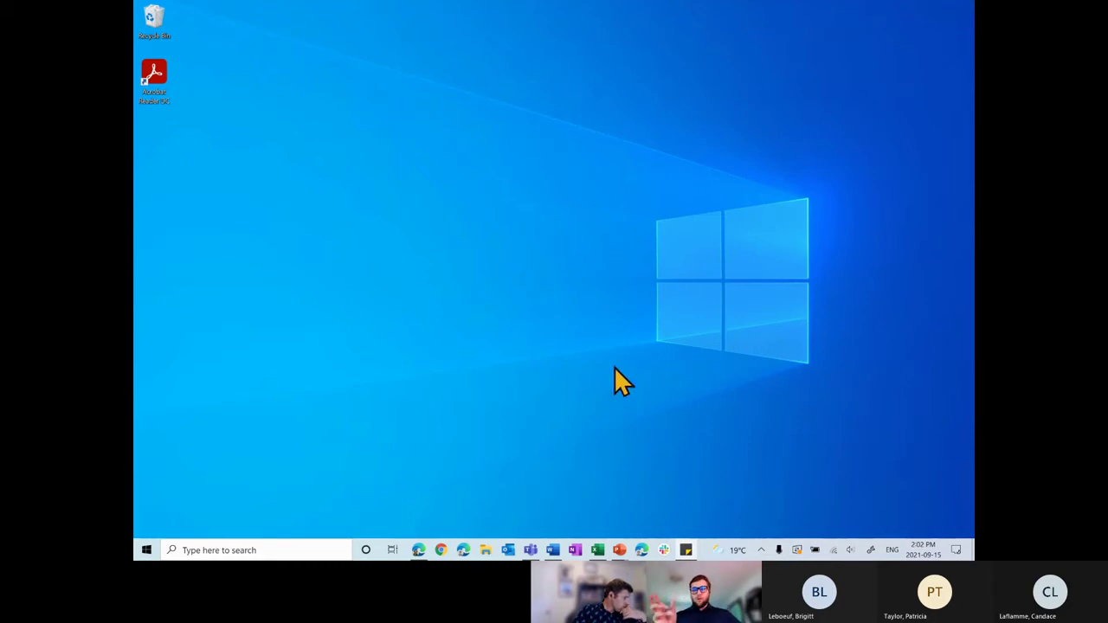
Show the "Trackpad gestures to master!" slide in the Windows 10 Tips and Tricks presentation, and minimize PowerPoint.
mouse_move(619, 550)
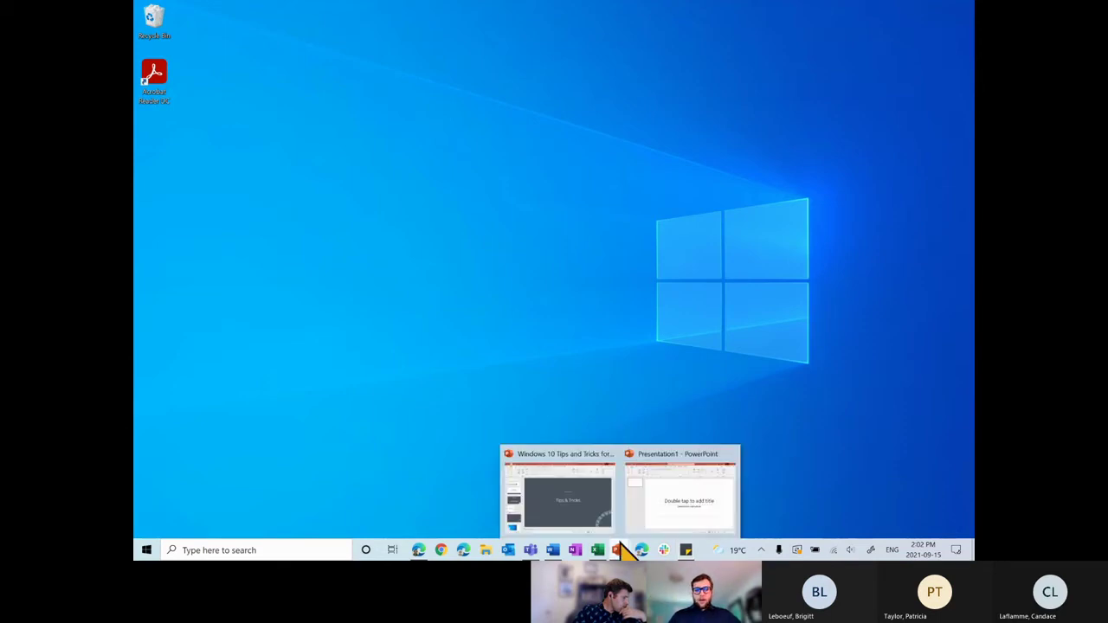
left_click(597, 515)
scroll(242, 337, "down", 15)
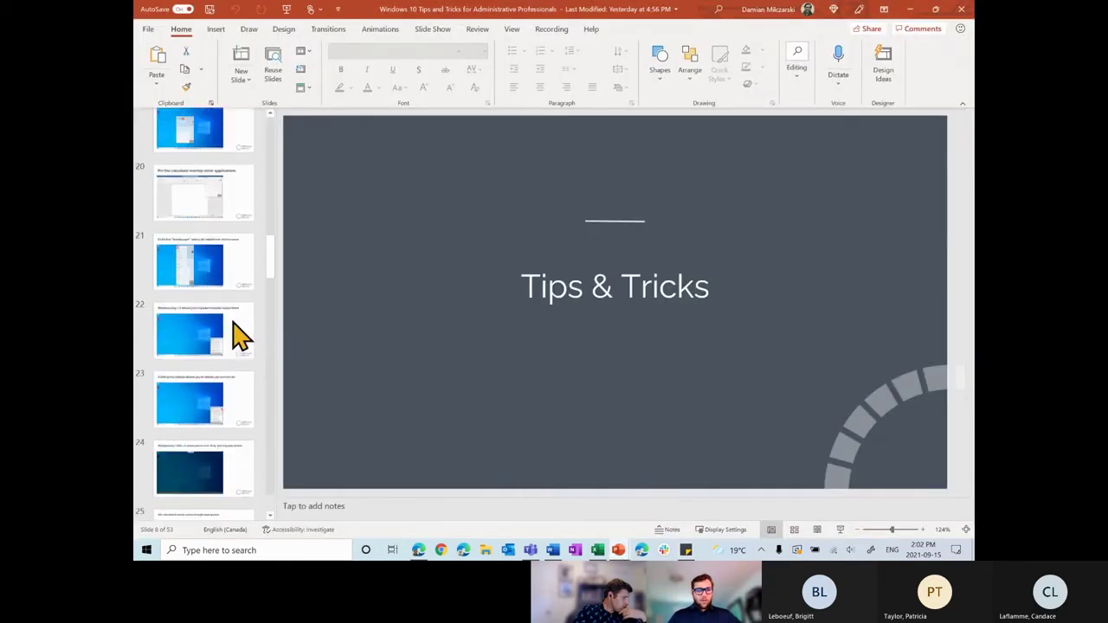
scroll(232, 323, "up", 5)
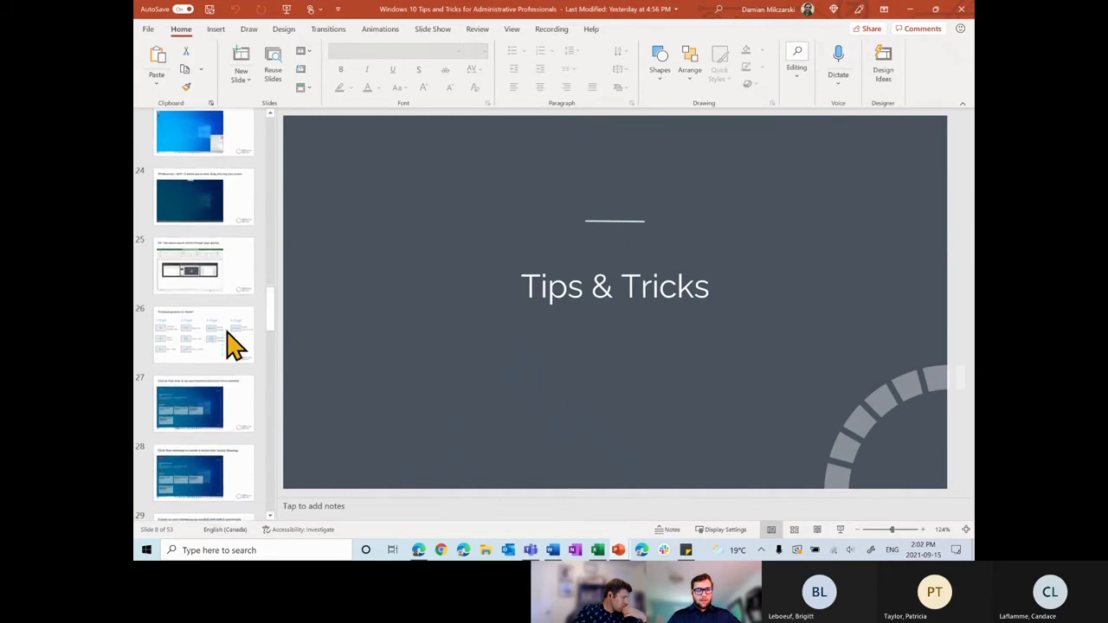
left_click(214, 362)
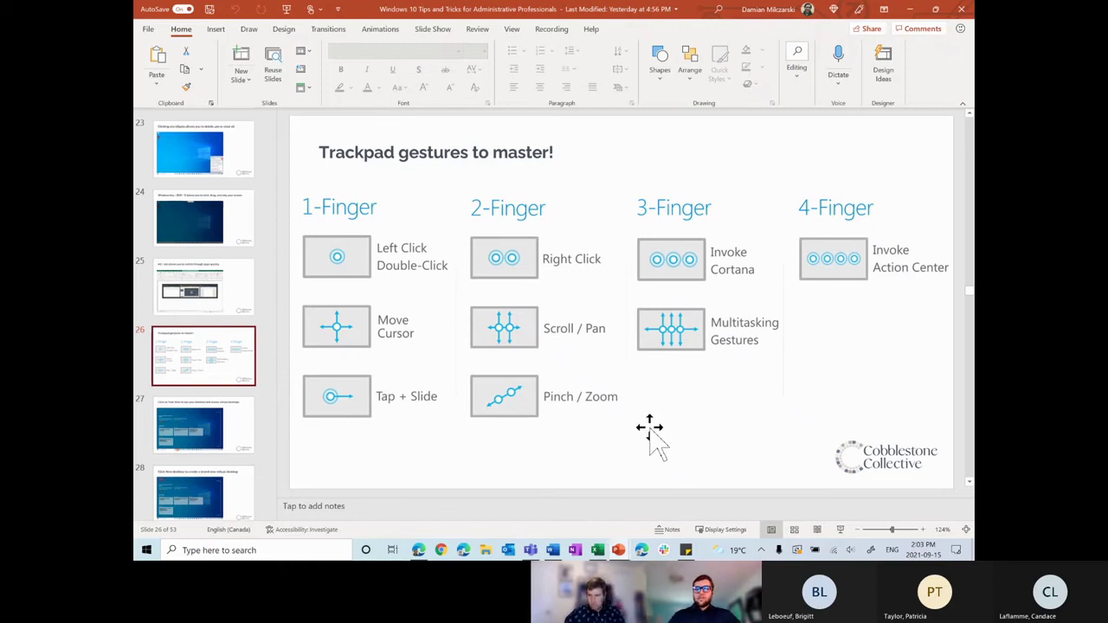
left_click(909, 10)
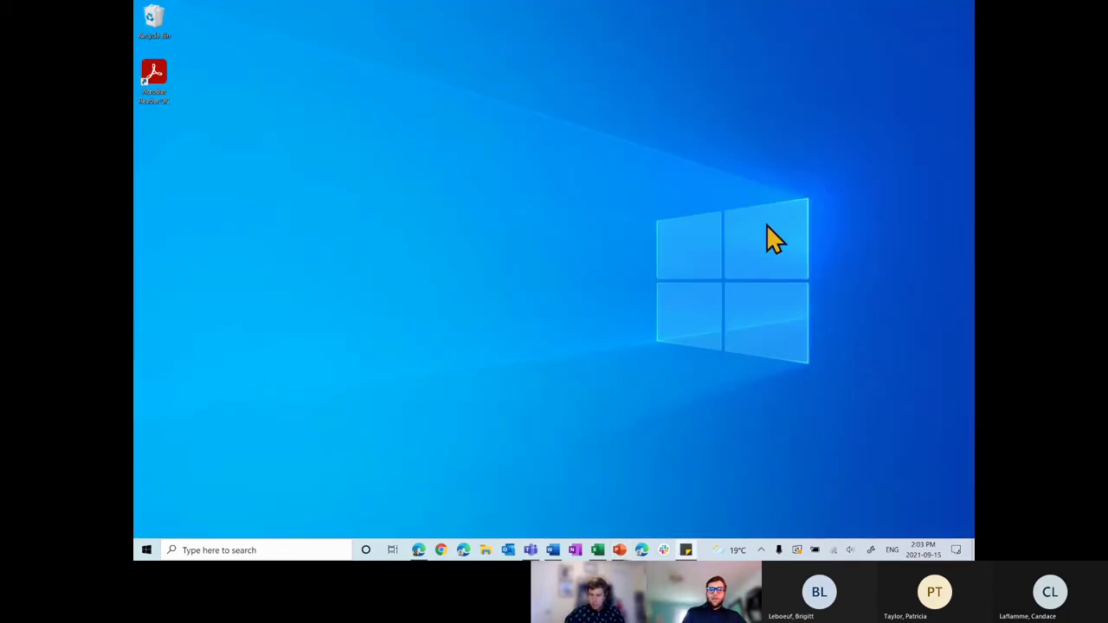
Move back and forth through the open windows in the window switcher and switch to the Document1 Word window.
key("alt+tab")
key("Left")
key("Right")
key("Up")
key("Right")
key("Right")
key("Right")
key("Left")
key("Left")
key("Right")
key("Right")
key("Left")
Bring up the Windows search pane, close it without searching, and minimize the Word document.
key("super+s")
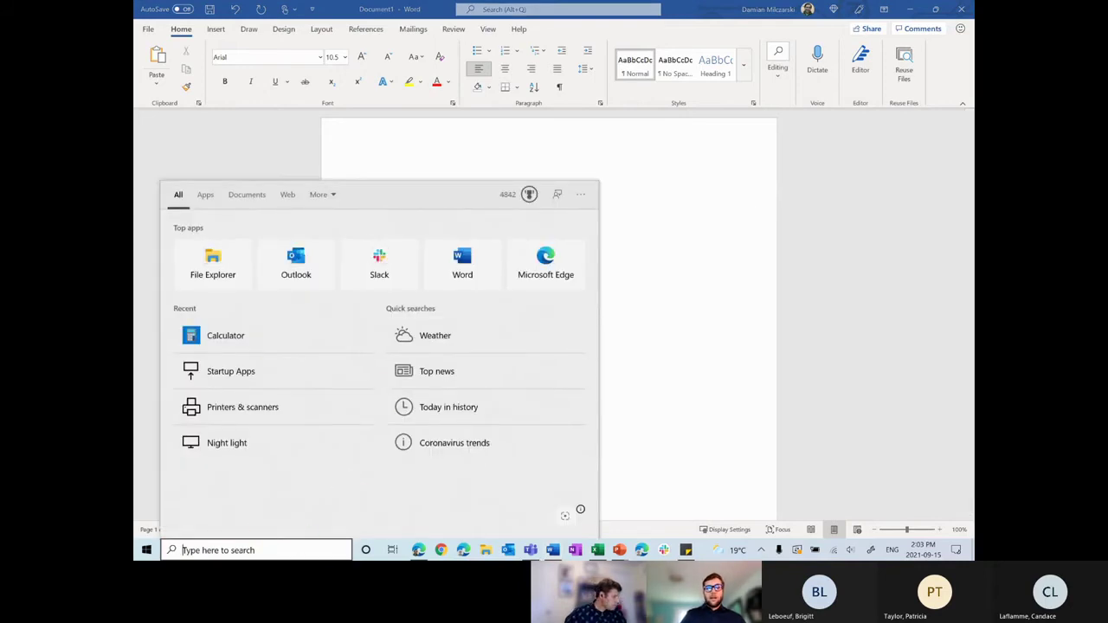
left_click(868, 282)
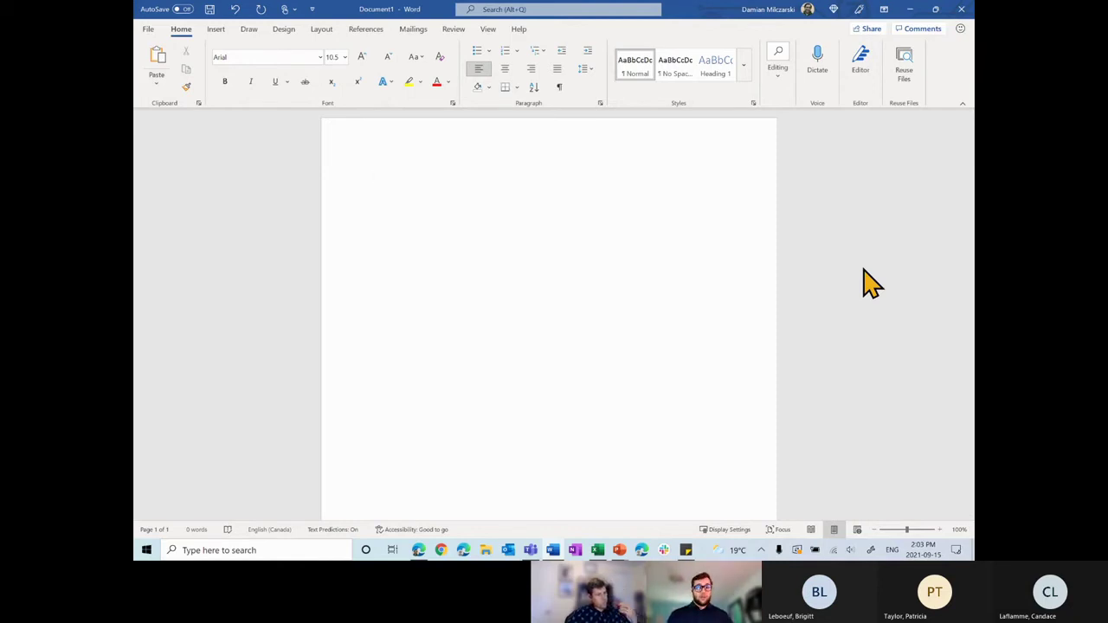
left_click(909, 9)
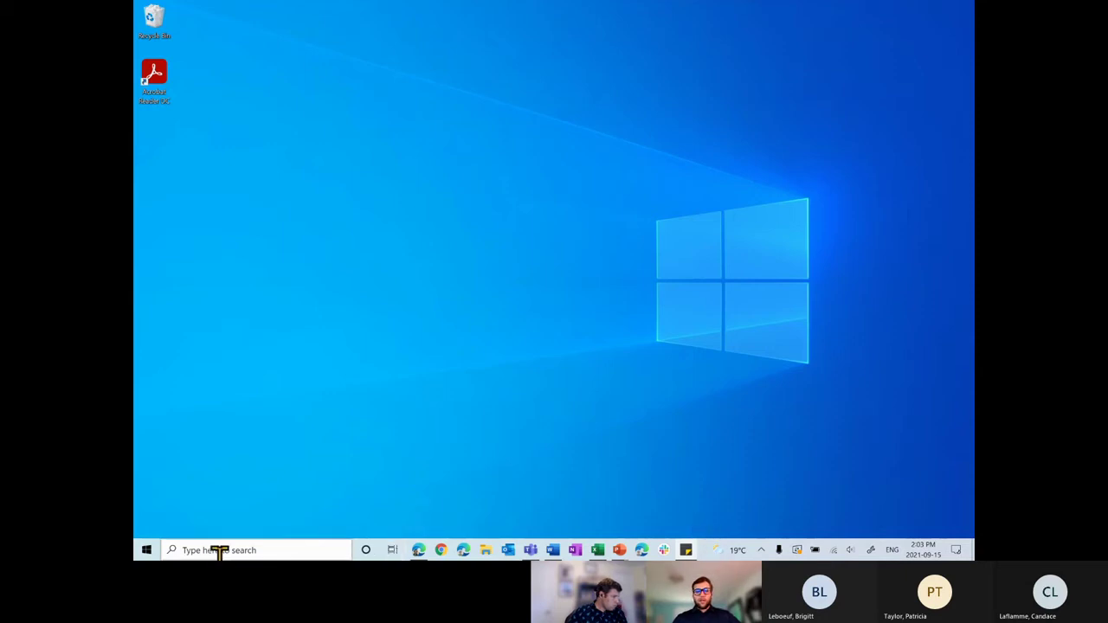
Review the taskbar's Task View button option, look over the open windows and activity timeline in Task View, and return to the desktop.
right_click(706, 552)
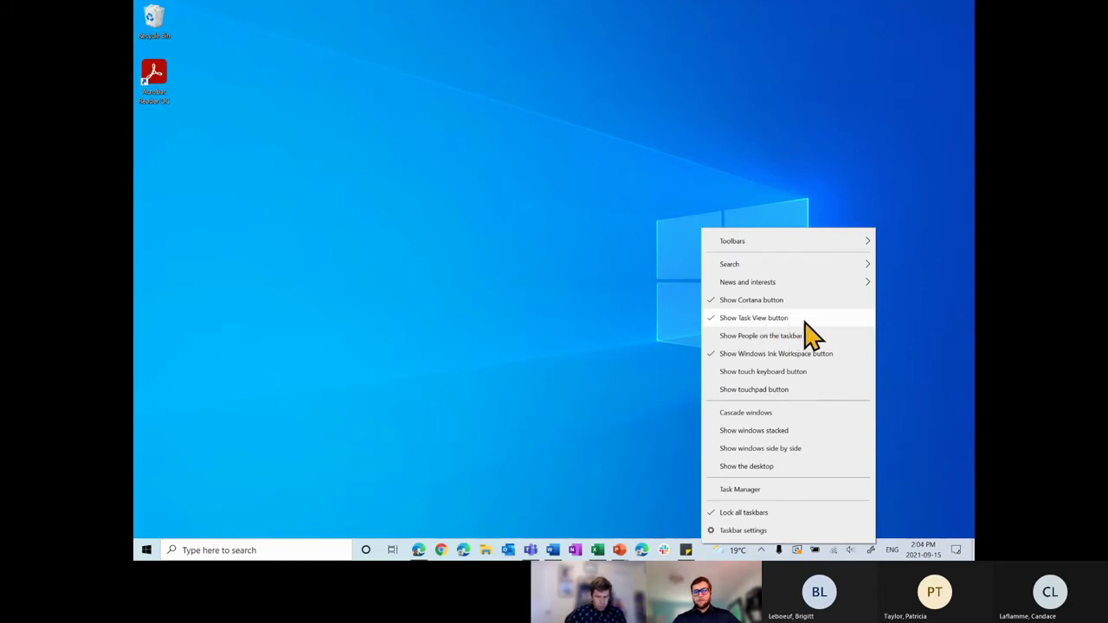
left_click(516, 379)
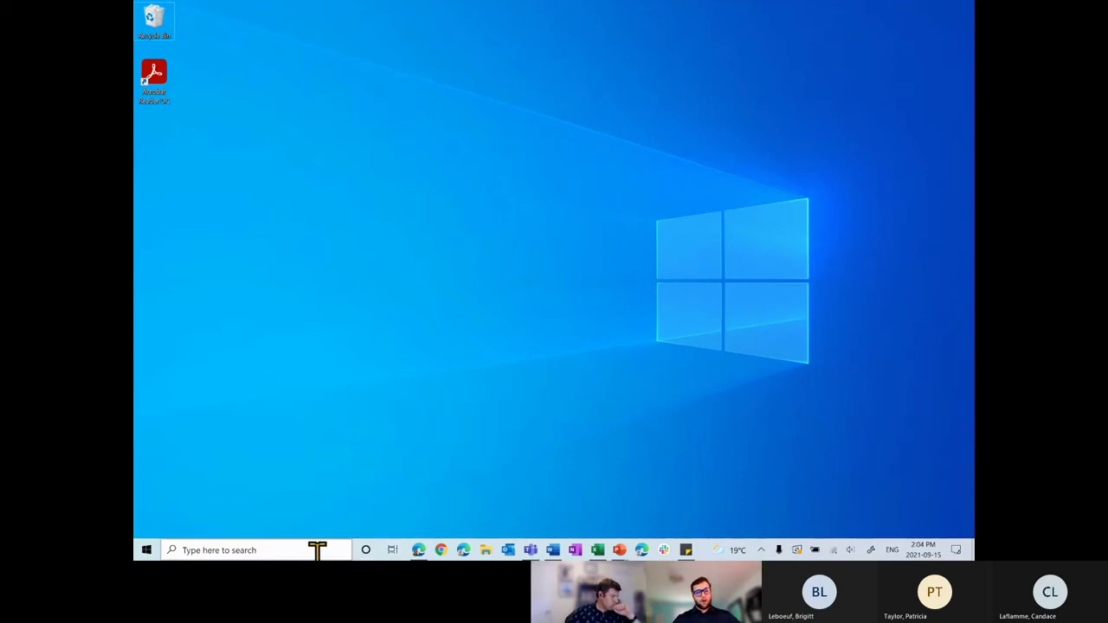
left_click(397, 555)
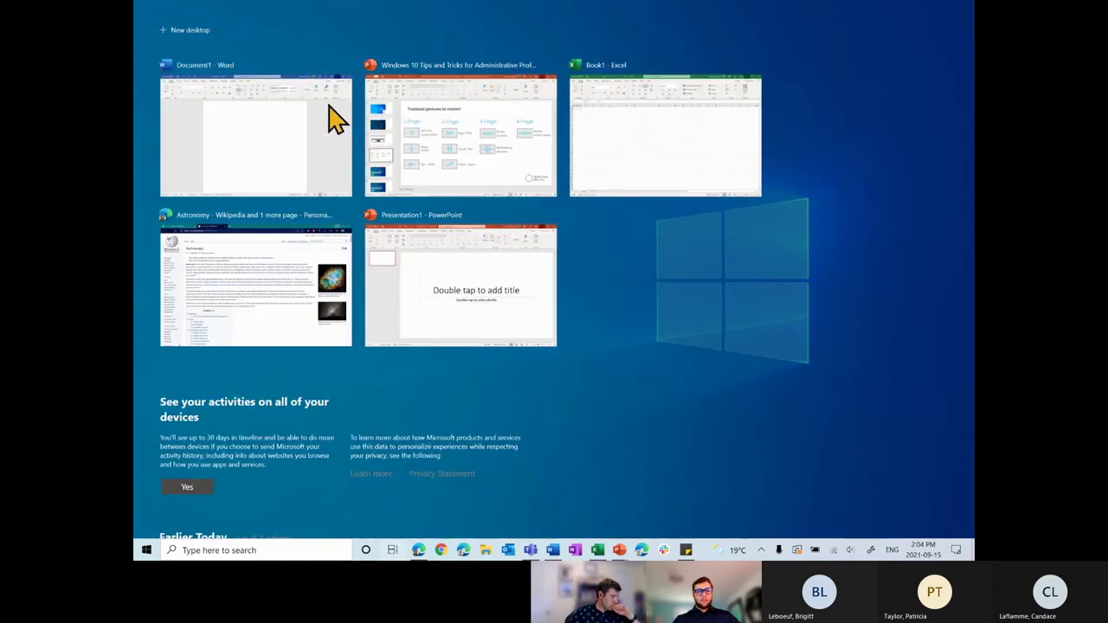
scroll(381, 164, "down", 5)
scroll(394, 183, "up", 5)
scroll(371, 354, "down", 1)
scroll(376, 346, "up", 2)
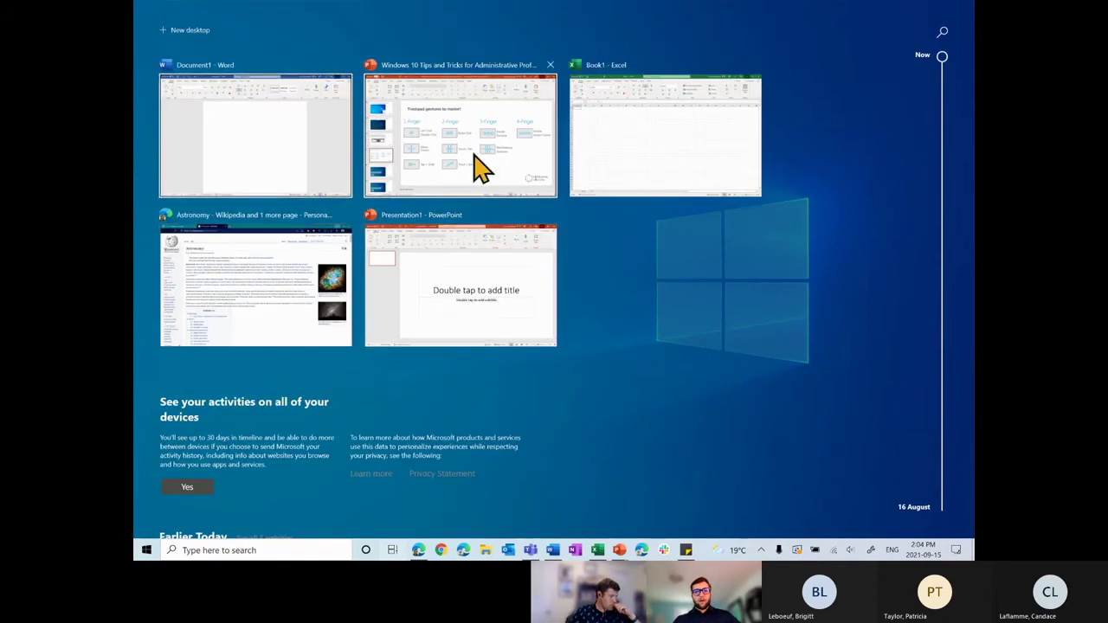
left_click(317, 49)
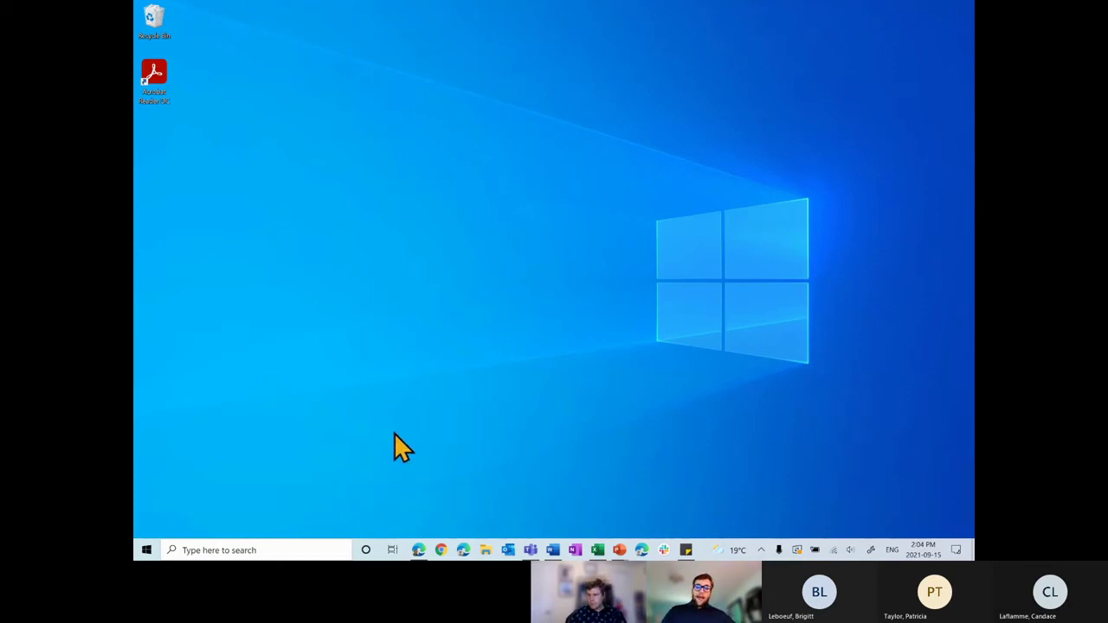
left_click(393, 550)
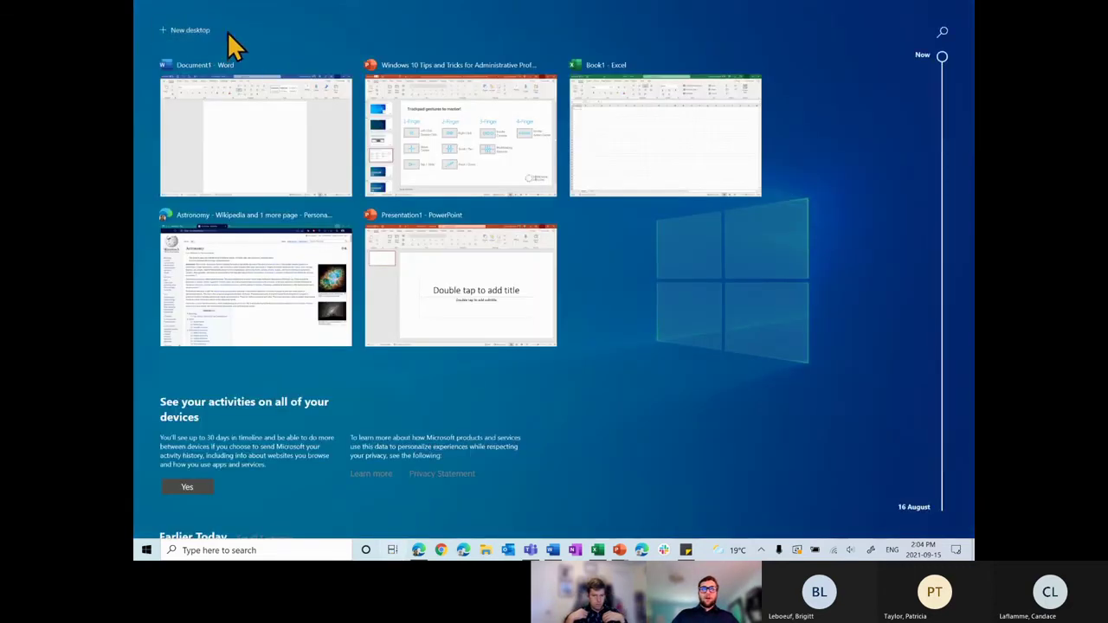
left_click(302, 62)
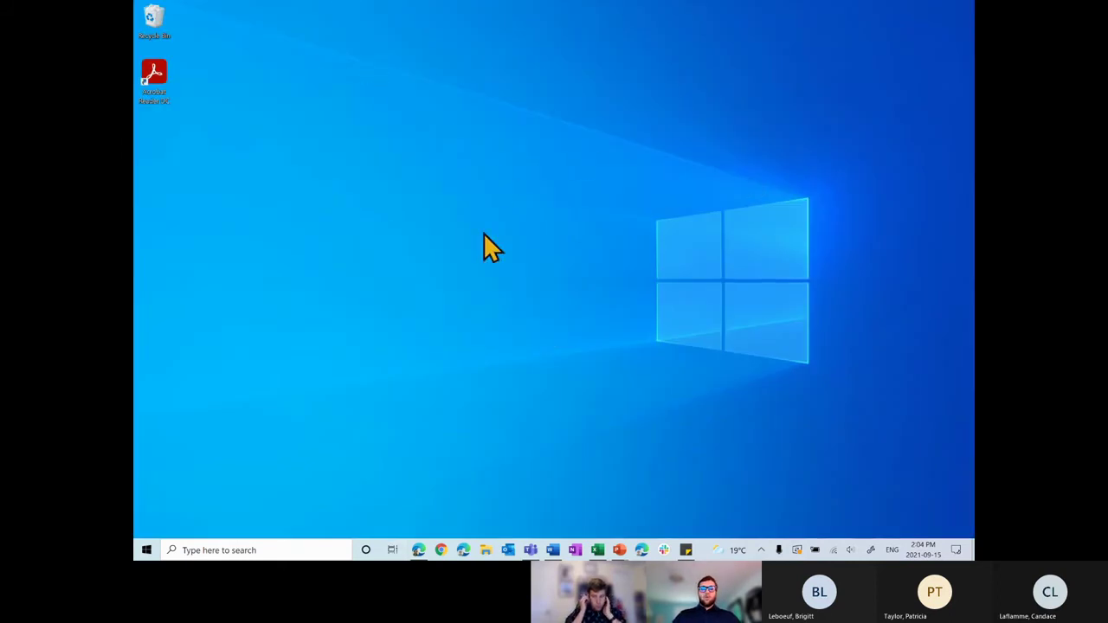
Create a second virtual desktop in Task View, view it, and return to Desktop 1.
left_click(392, 550)
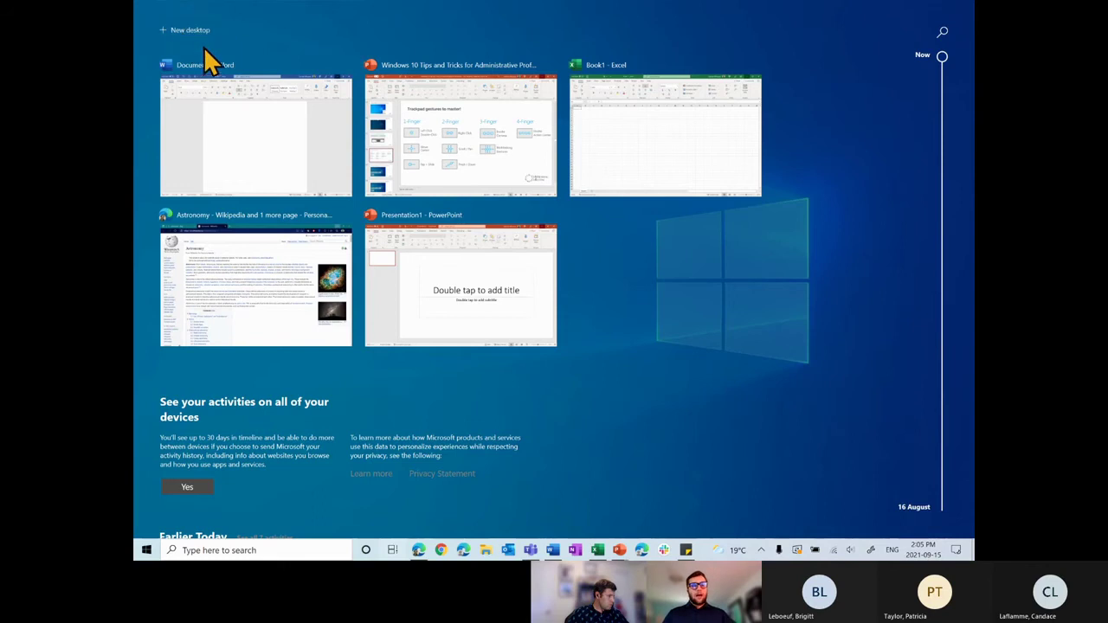
left_click(199, 34)
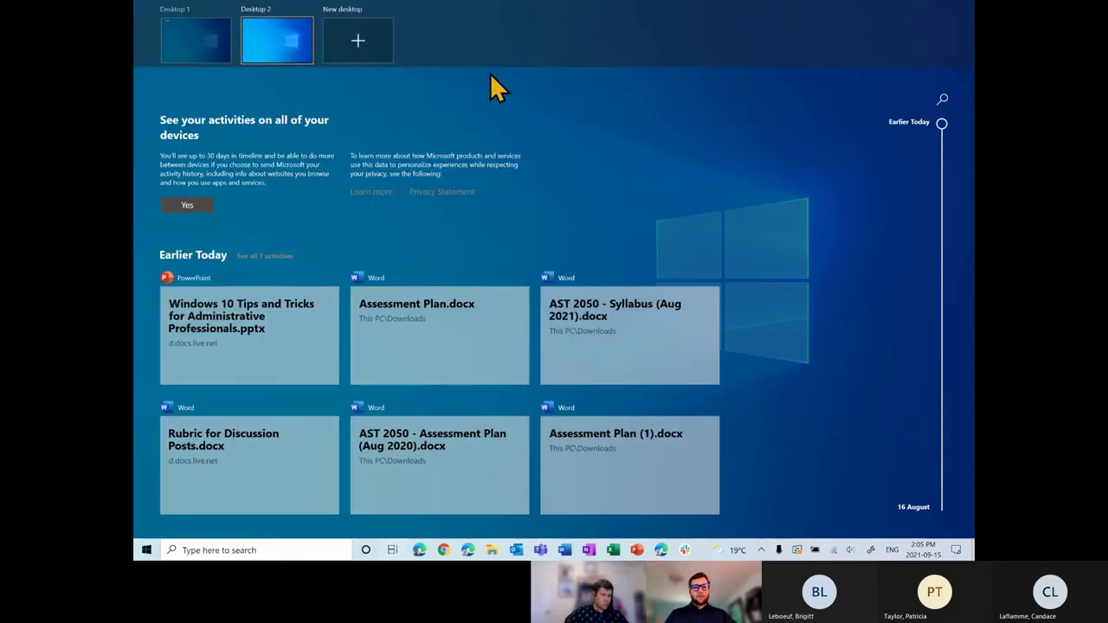
left_click(634, 116)
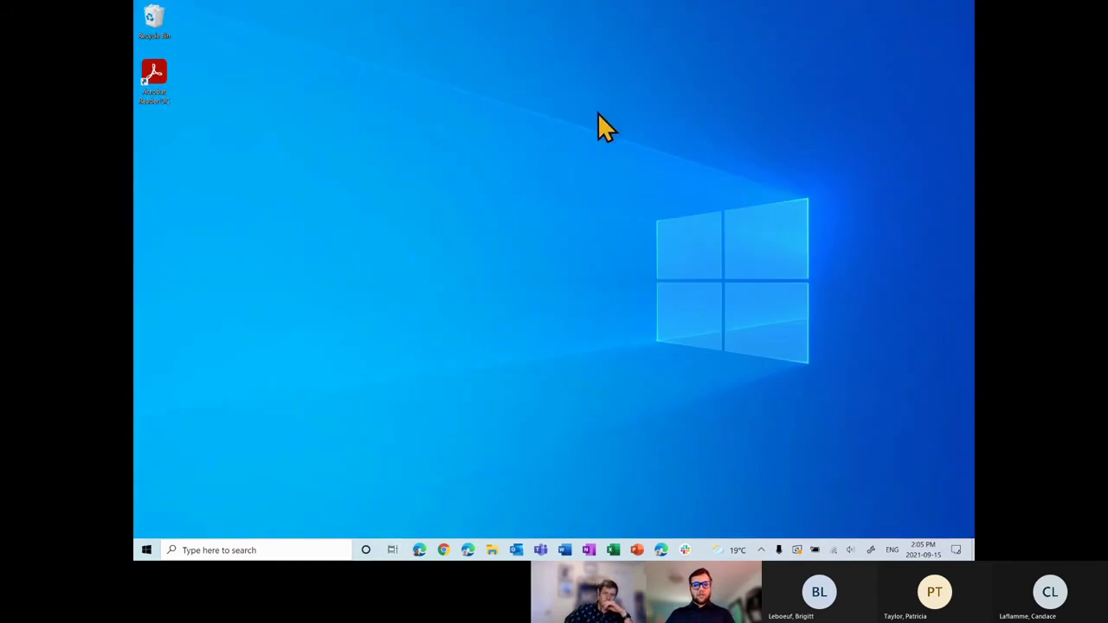
left_click(392, 549)
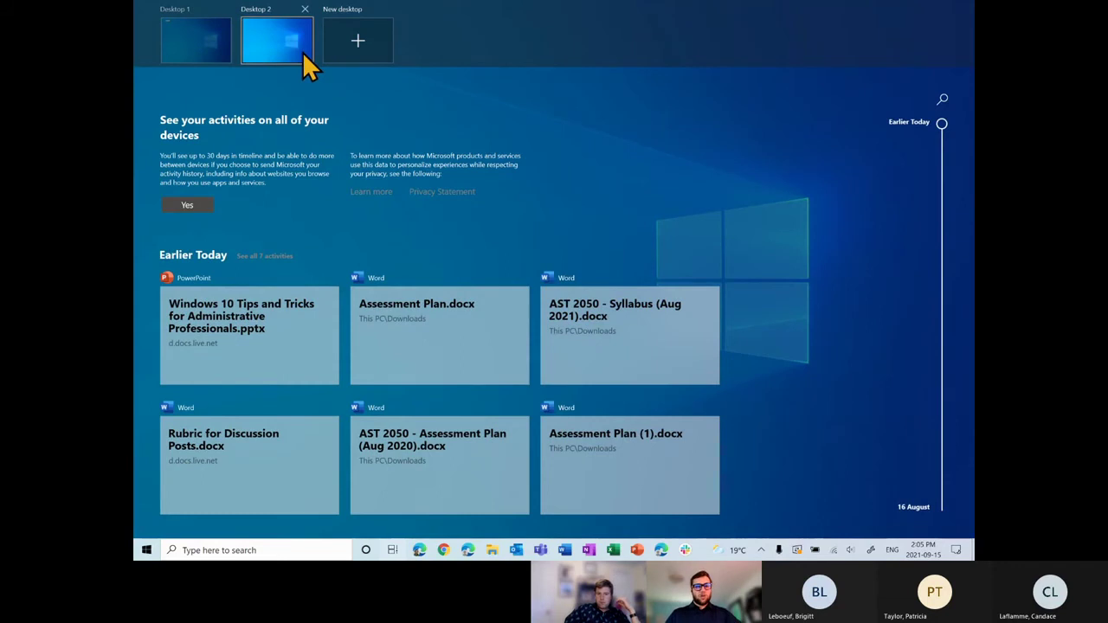
left_click(214, 40)
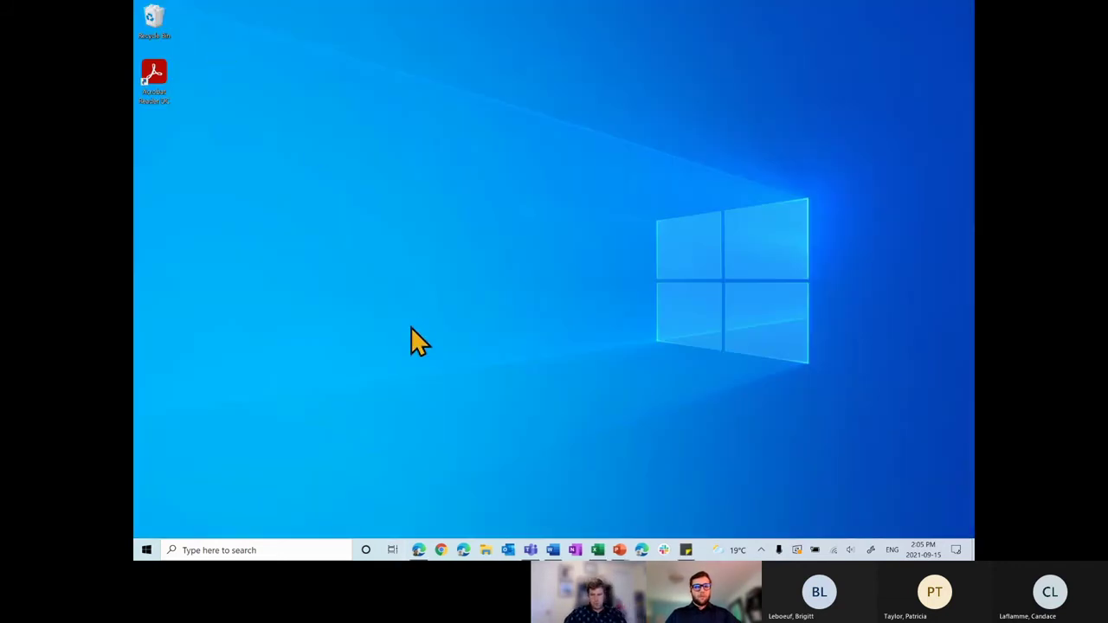
Move the Presentation1 PowerPoint window from Desktop 1 to Desktop 2 in Task View, and return to Desktop 1.
left_click(392, 550)
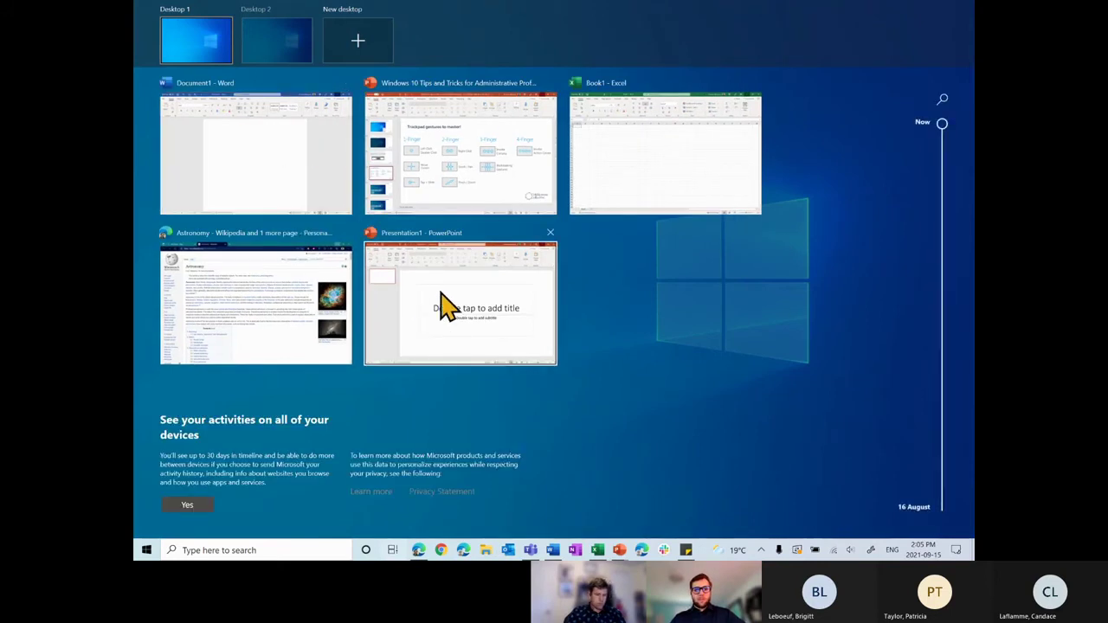
left_click_drag(475, 311, 277, 41)
mouse_move(251, 58)
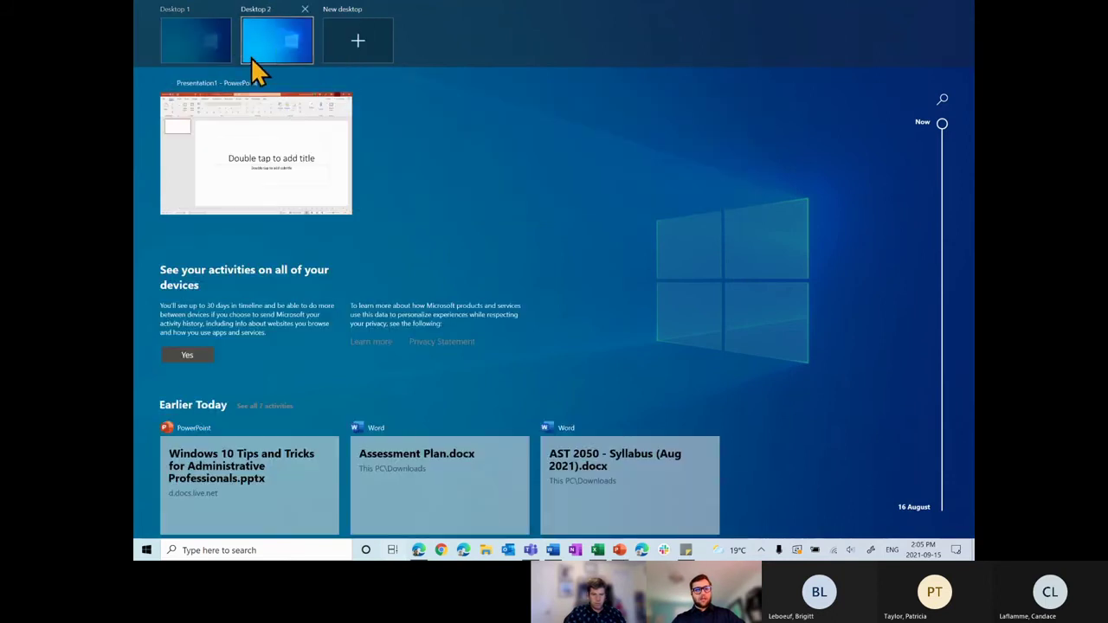
left_click(215, 44)
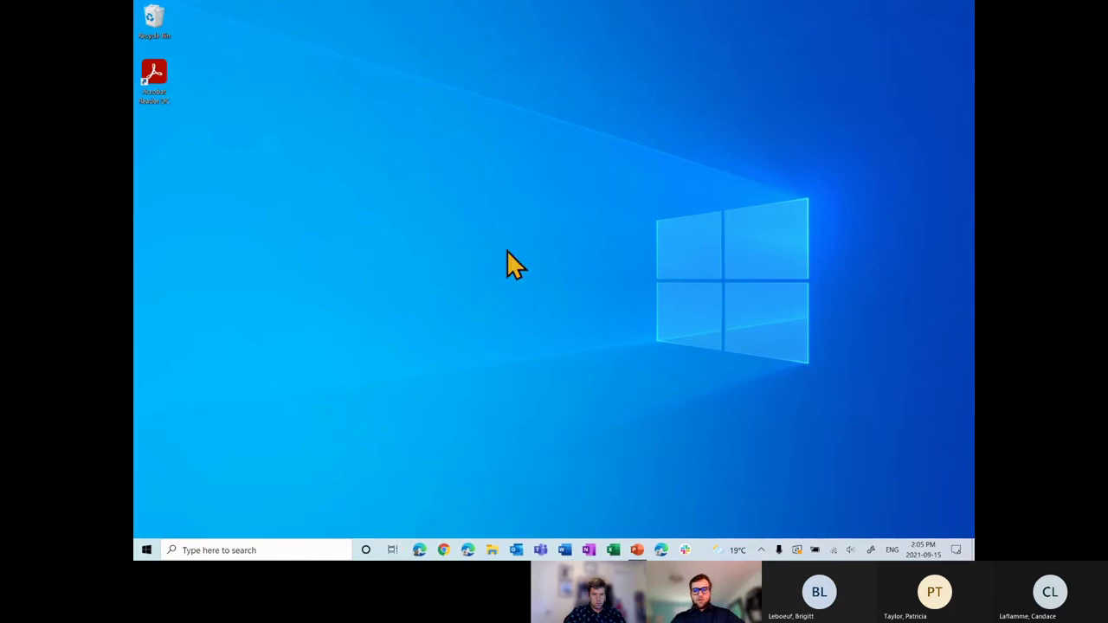
left_click(394, 550)
left_click(199, 43)
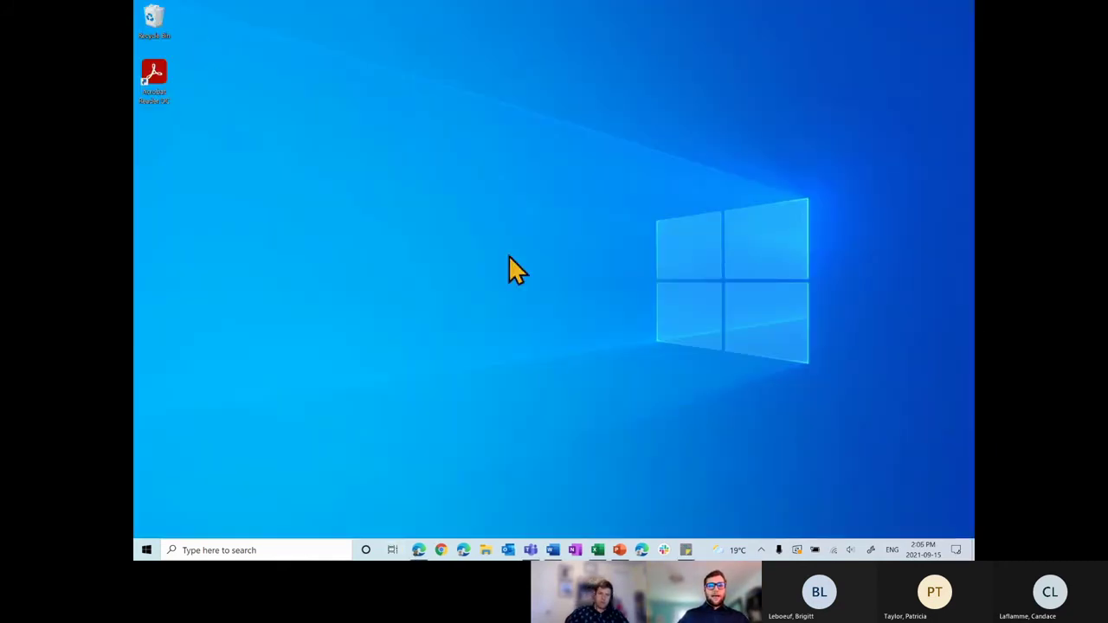
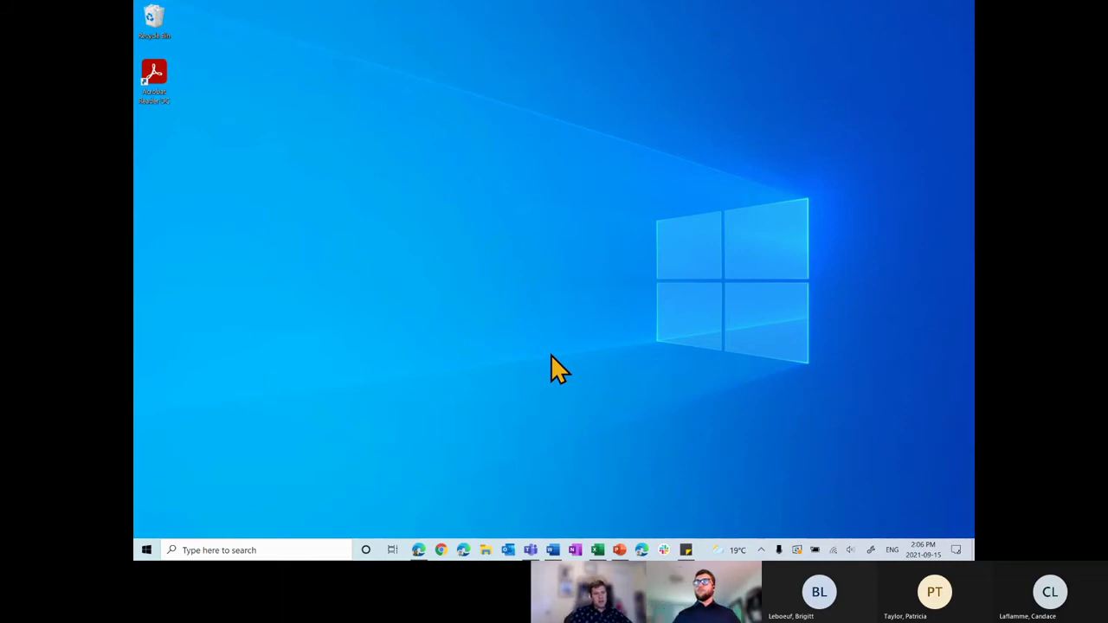
Try to edit the names of Desktop 1 and Desktop 2 in Task View, and return to Desktop 1.
left_click(392, 550)
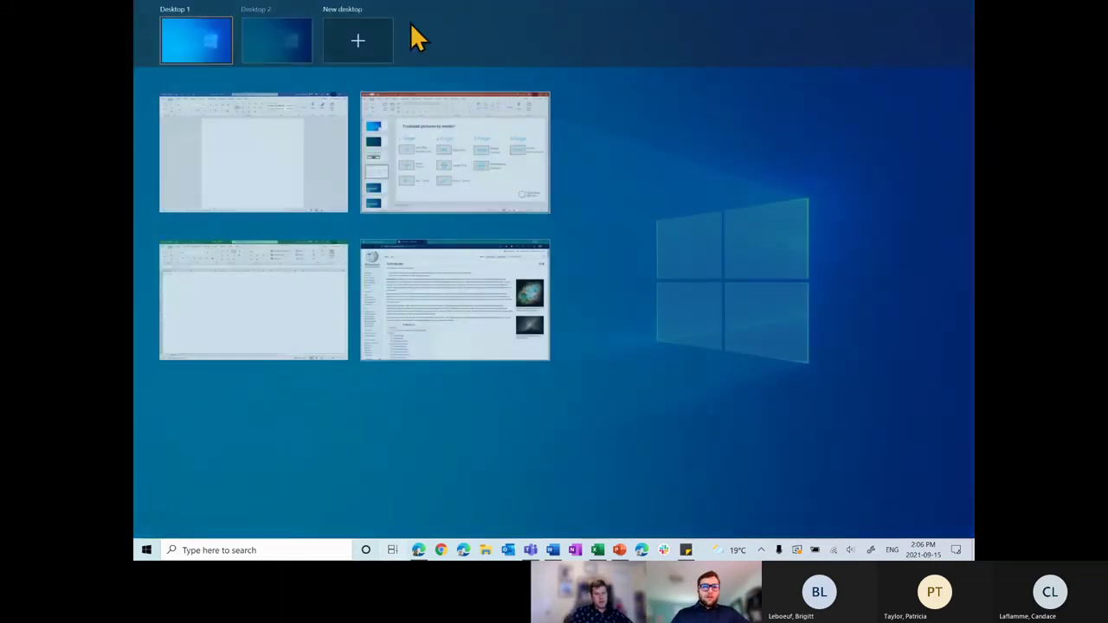
left_click(185, 9)
right_click(186, 8)
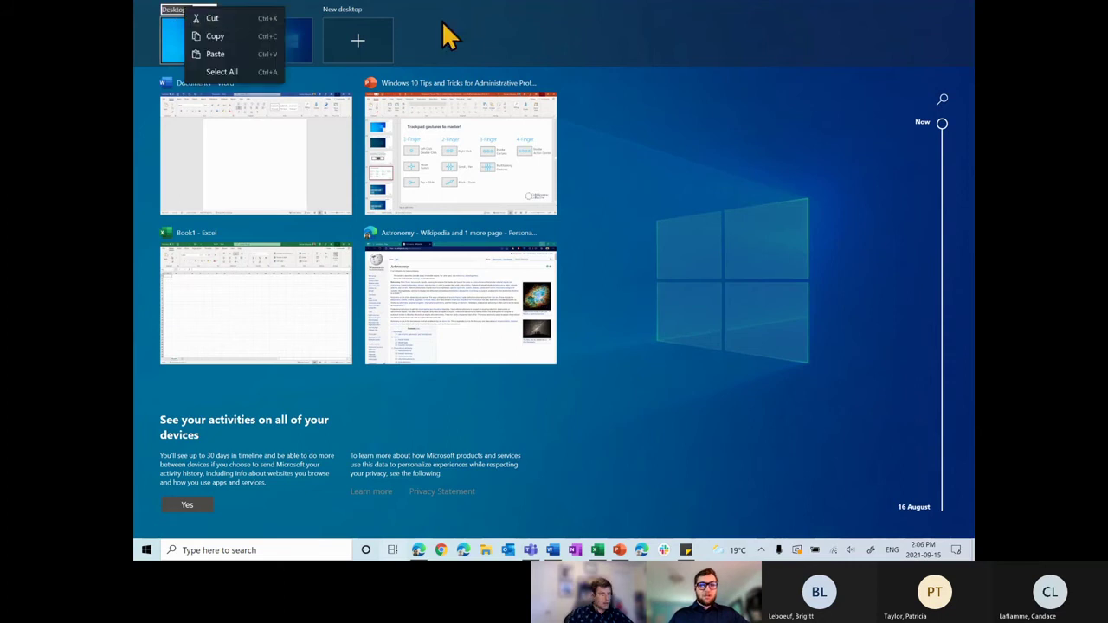
left_click(197, 34)
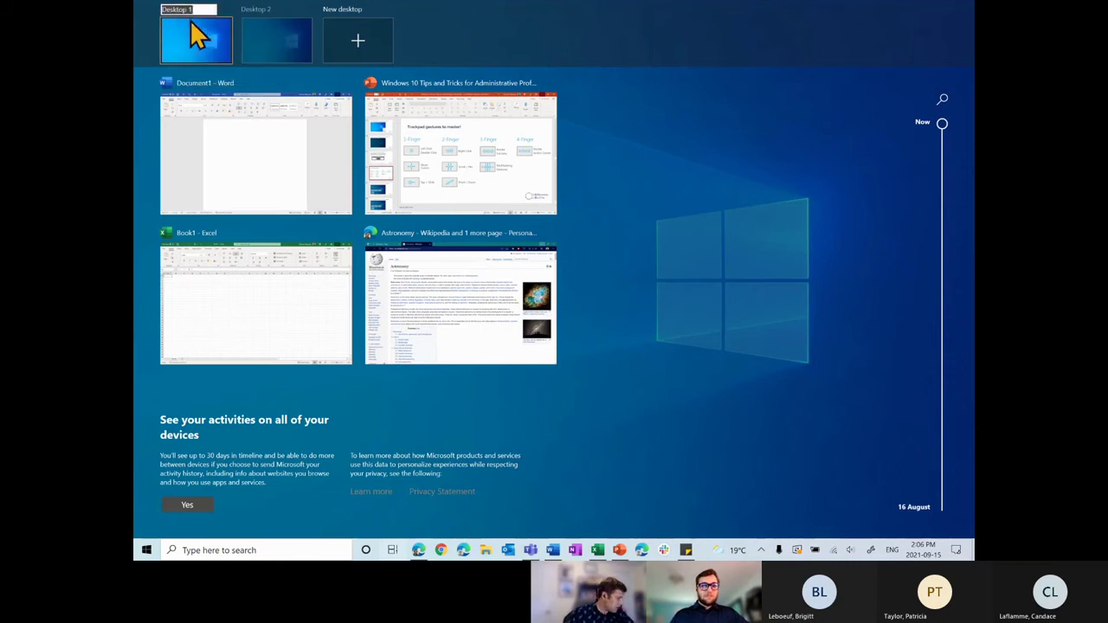
left_click(264, 11)
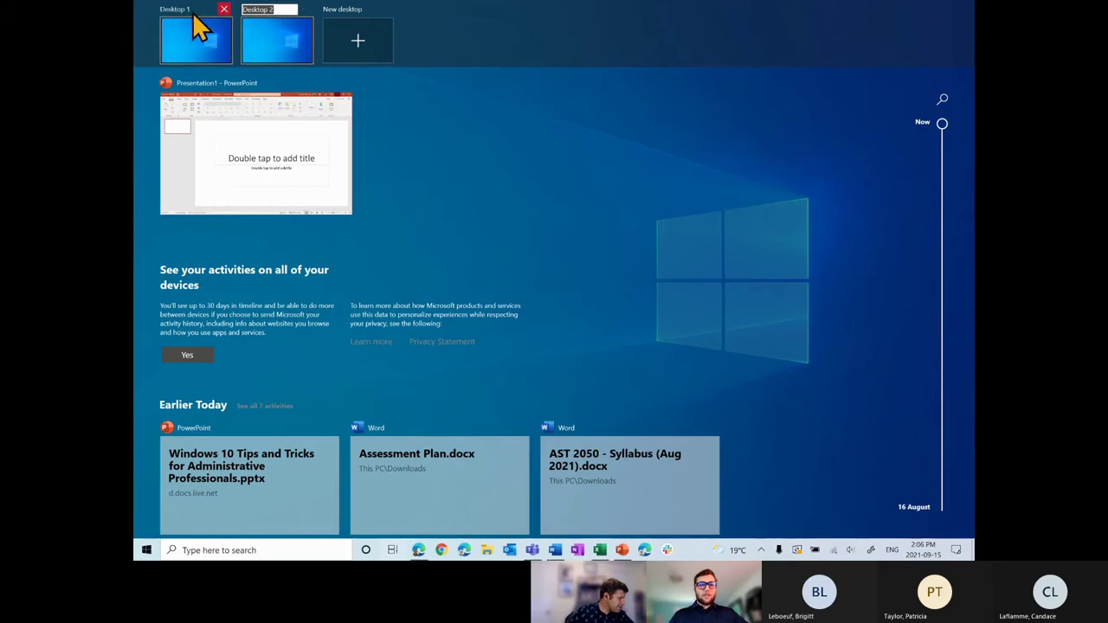
left_click(177, 13)
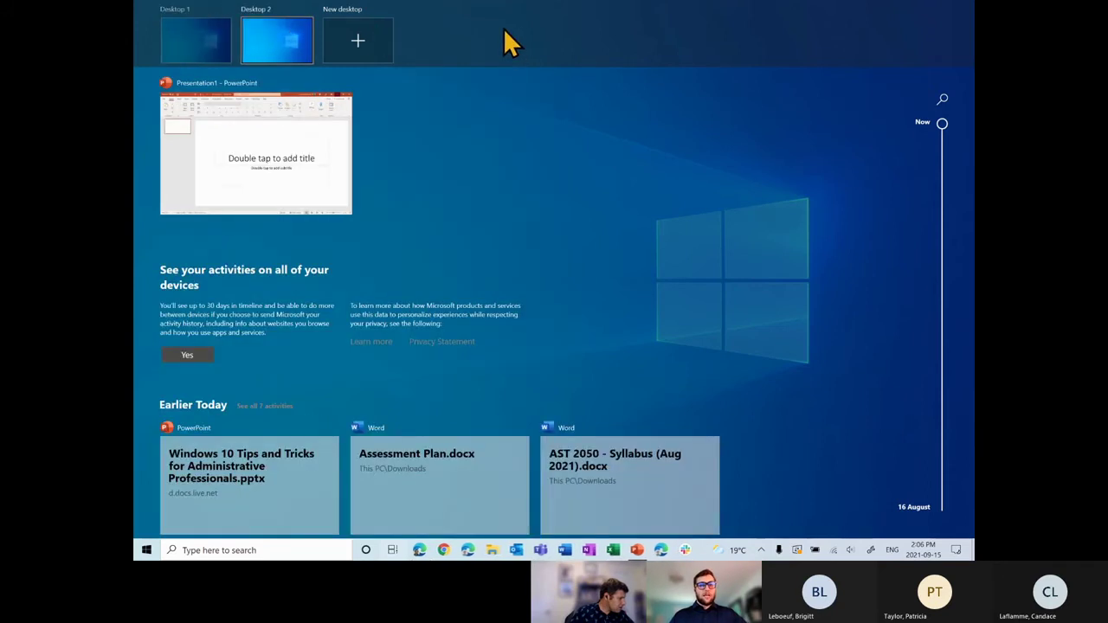
left_click(208, 41)
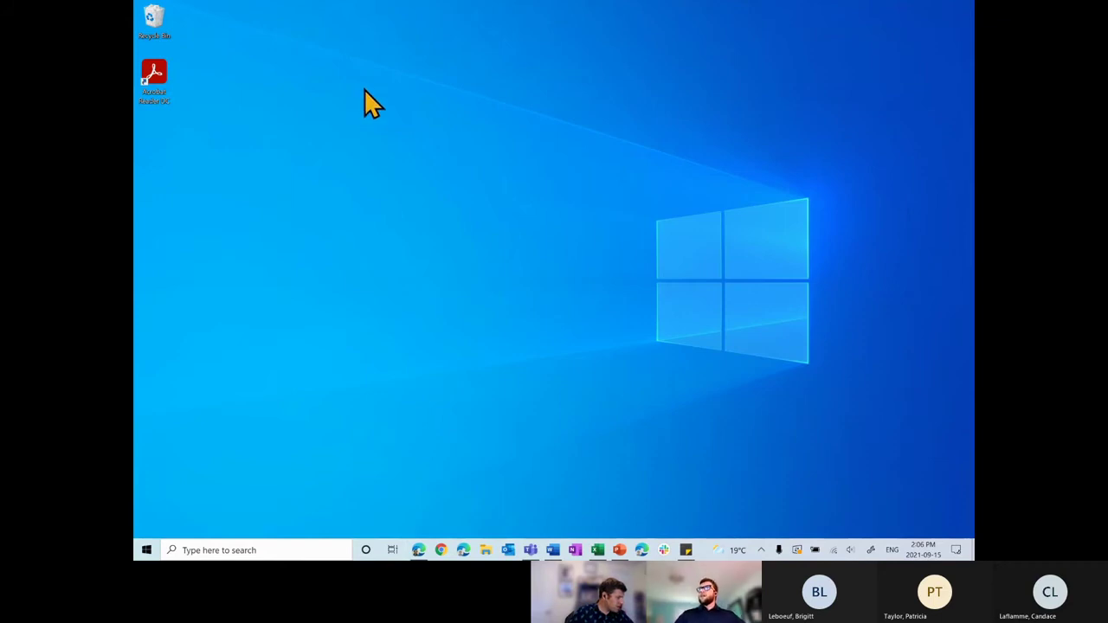
Rename Desktop 1 as Personal in Task View, and return to that desktop.
left_click(394, 550)
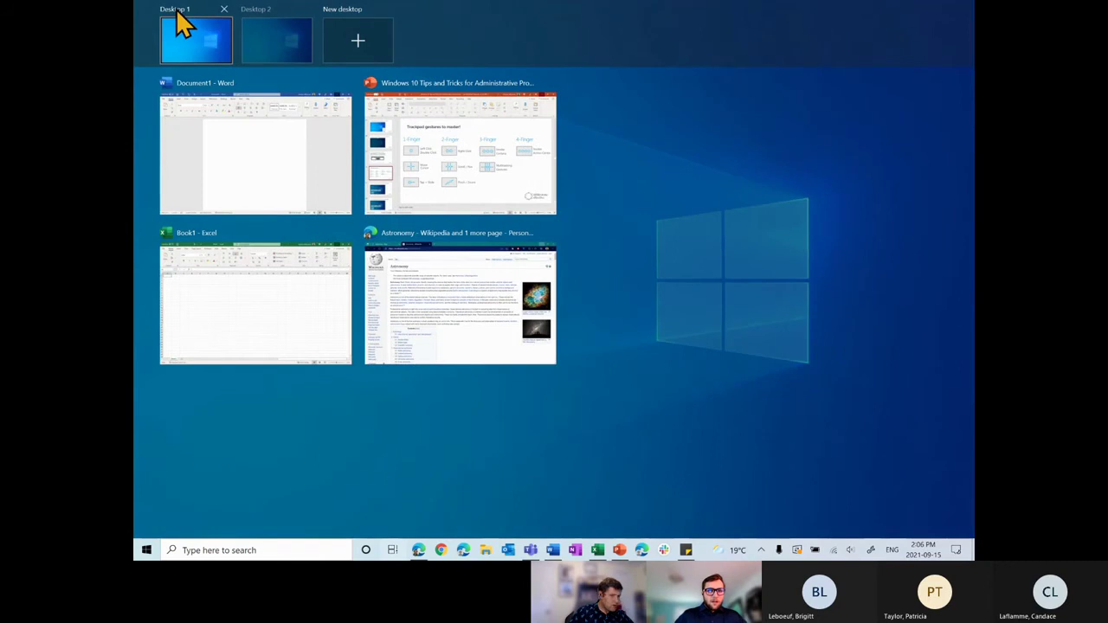
left_click(176, 11)
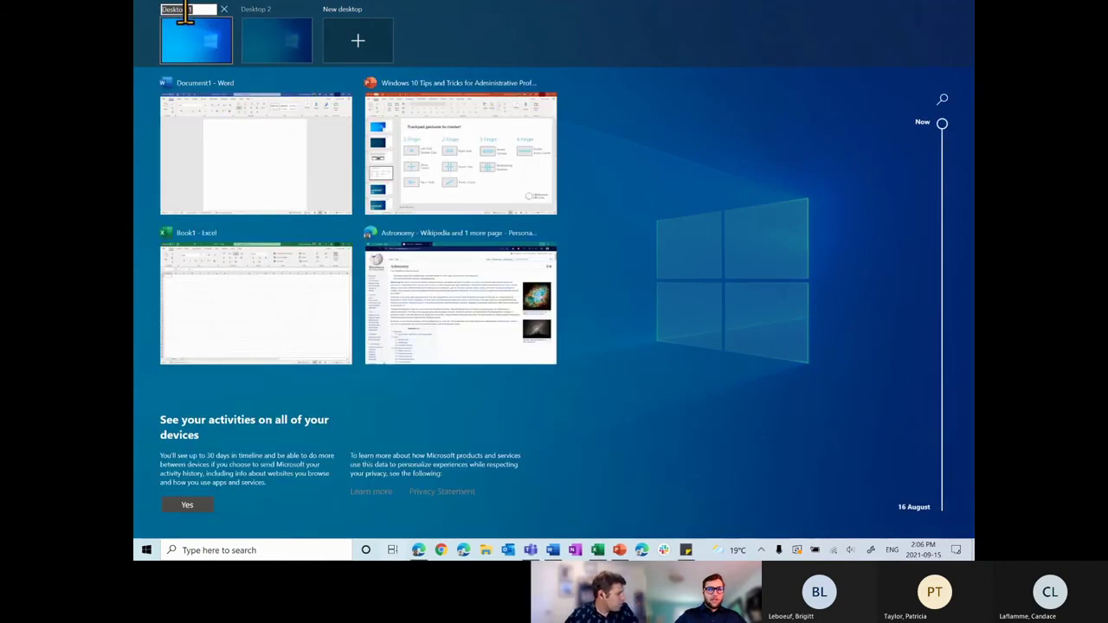
key("Return")
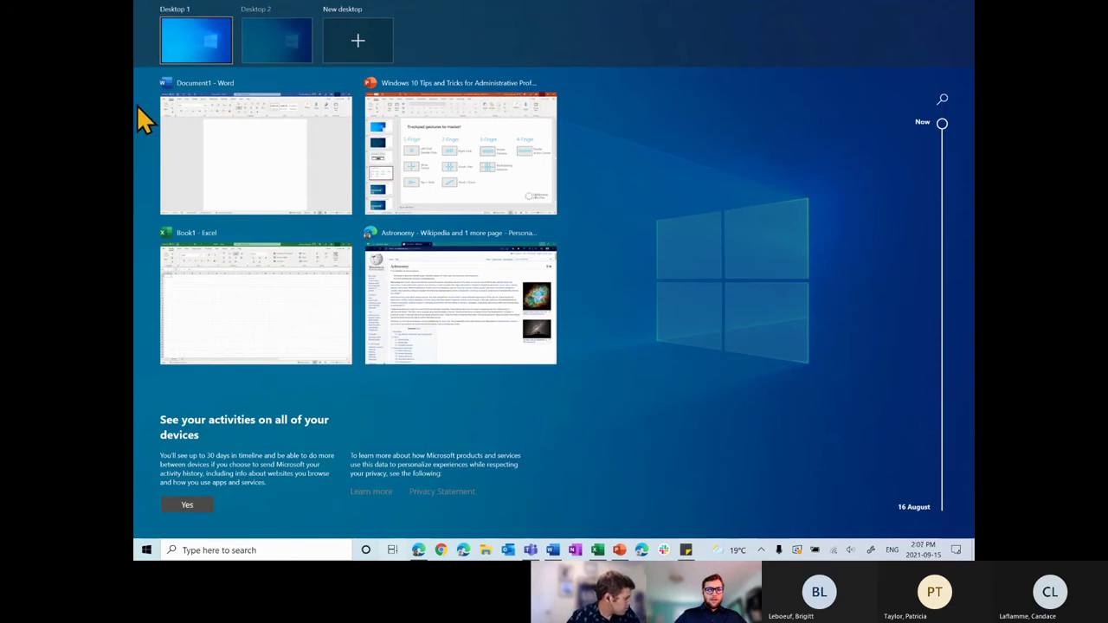
left_click(187, 10)
type("P")
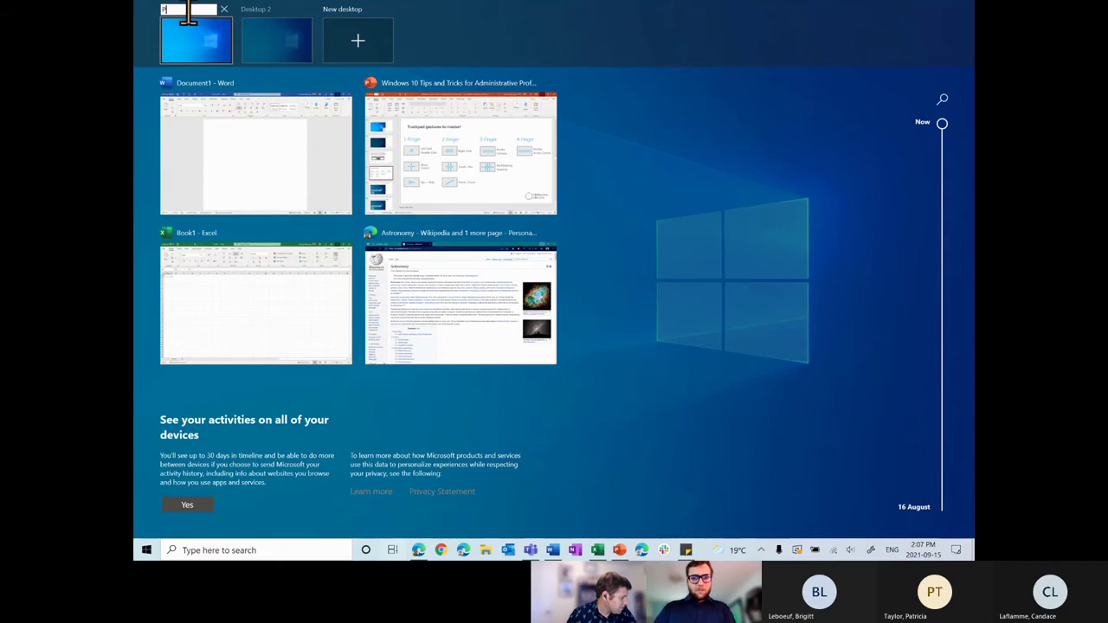
type("ersonal")
key("Return")
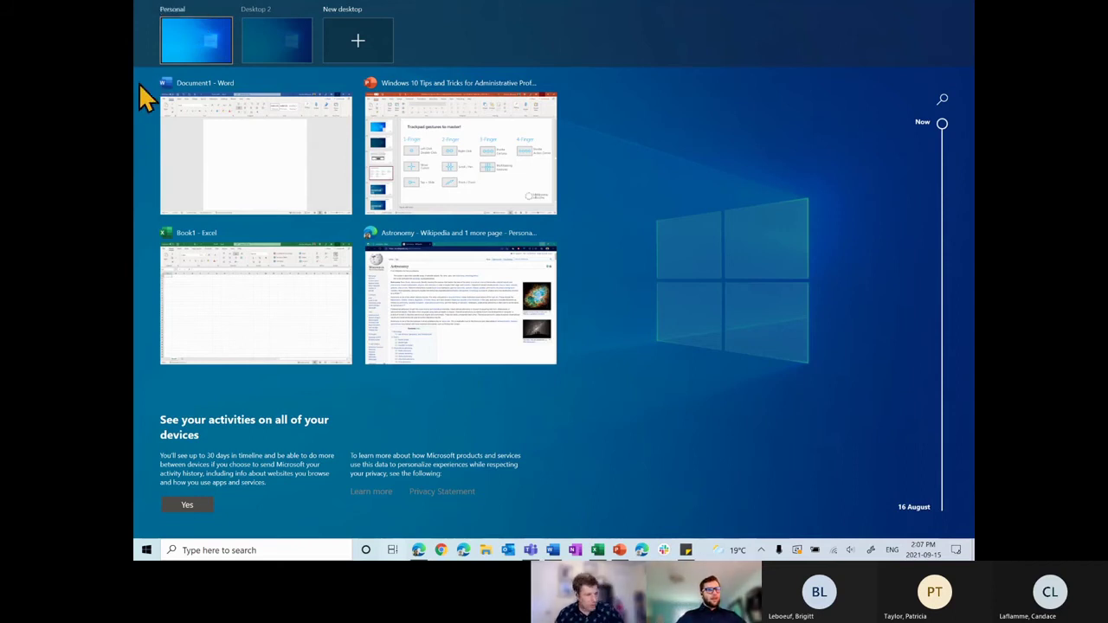
left_click(660, 111)
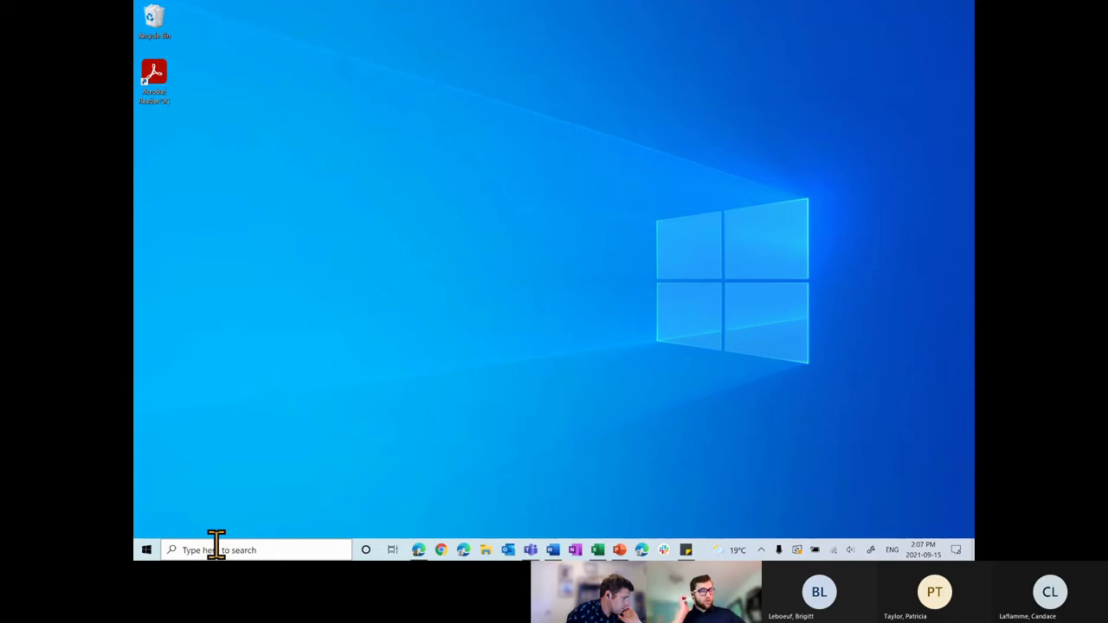
Search Windows for "white" and open the Microsoft Whiteboard app.
left_click(251, 550)
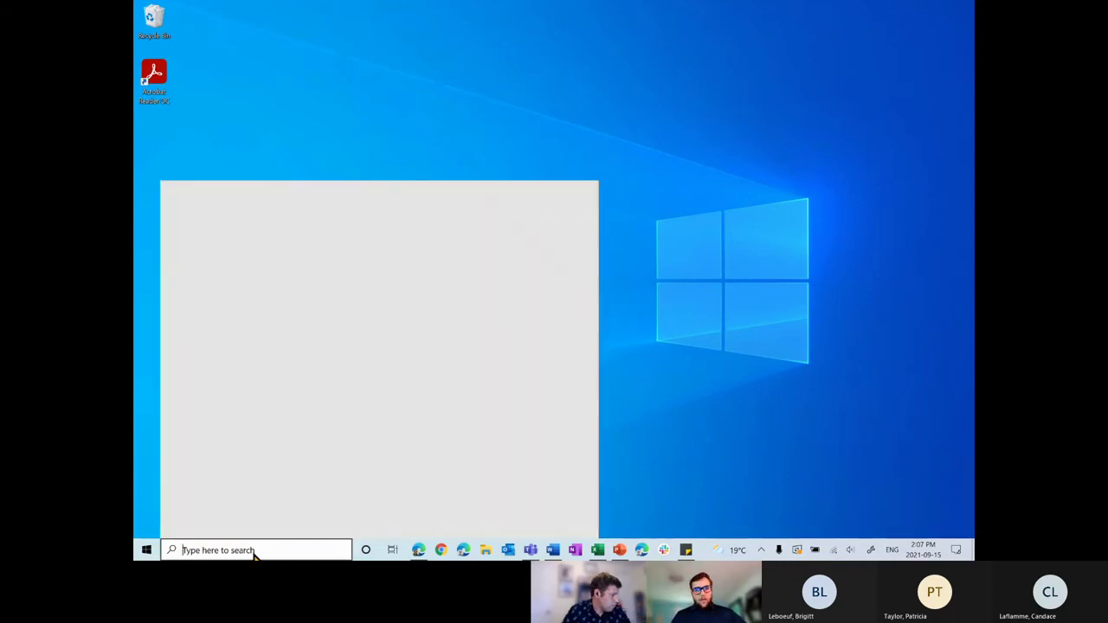
type("micro")
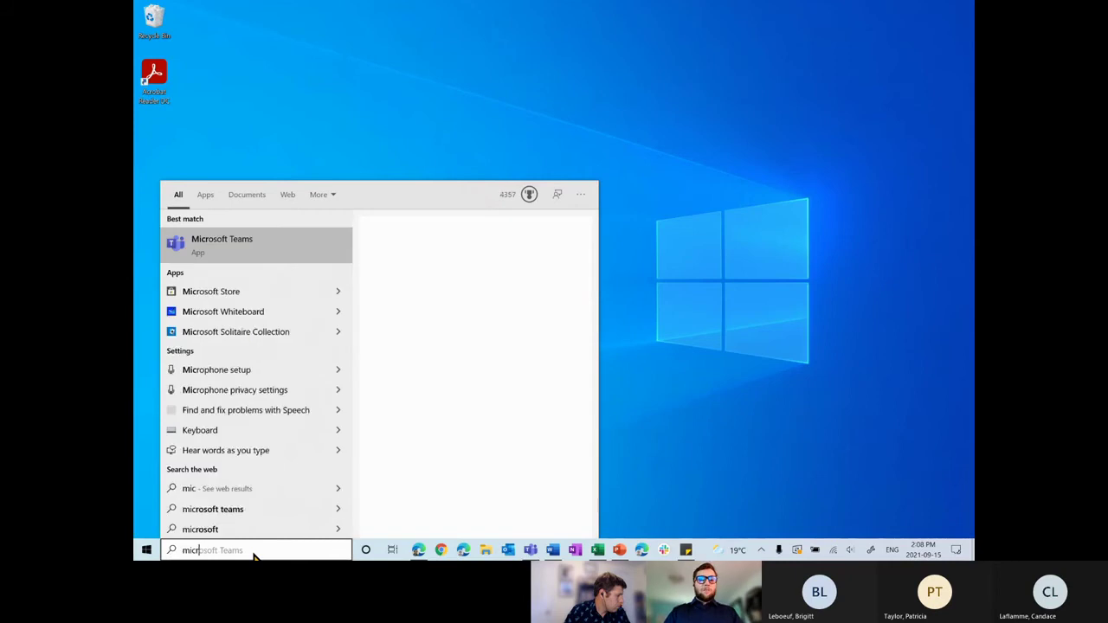
key("BackSpace")
key("BackSpace")
key("BackSpace")
key("BackSpace")
key("BackSpace")
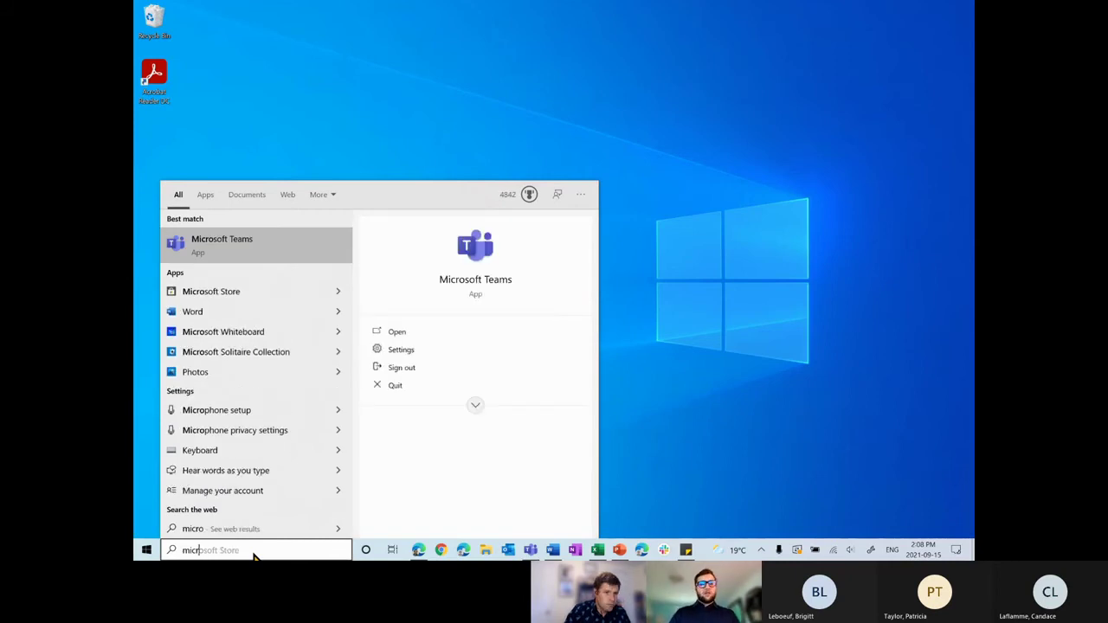
type("white")
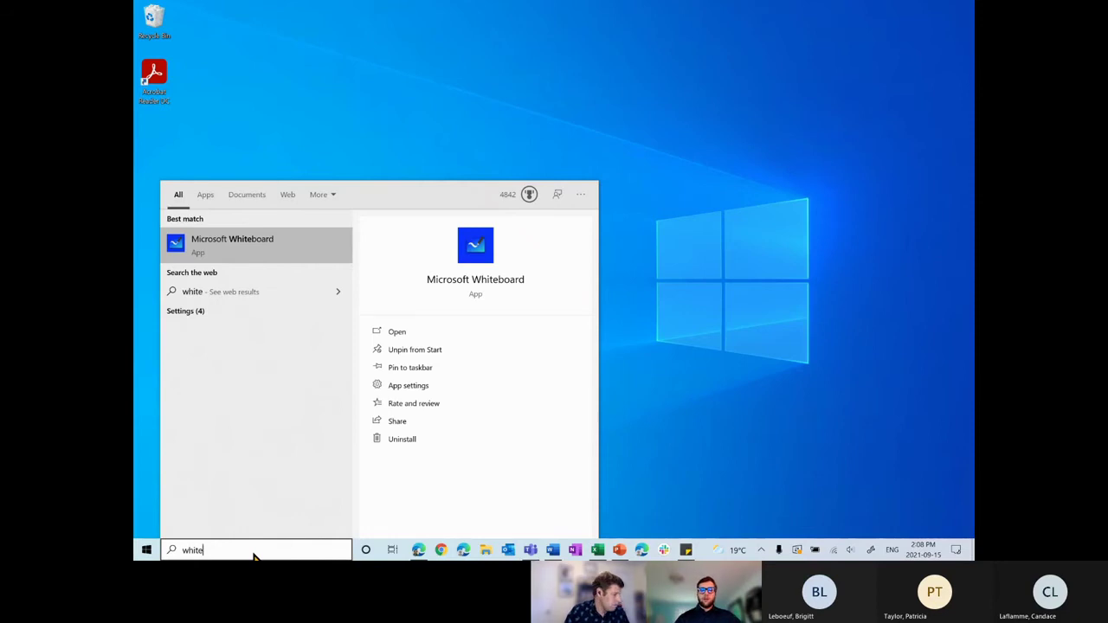
left_click(259, 249)
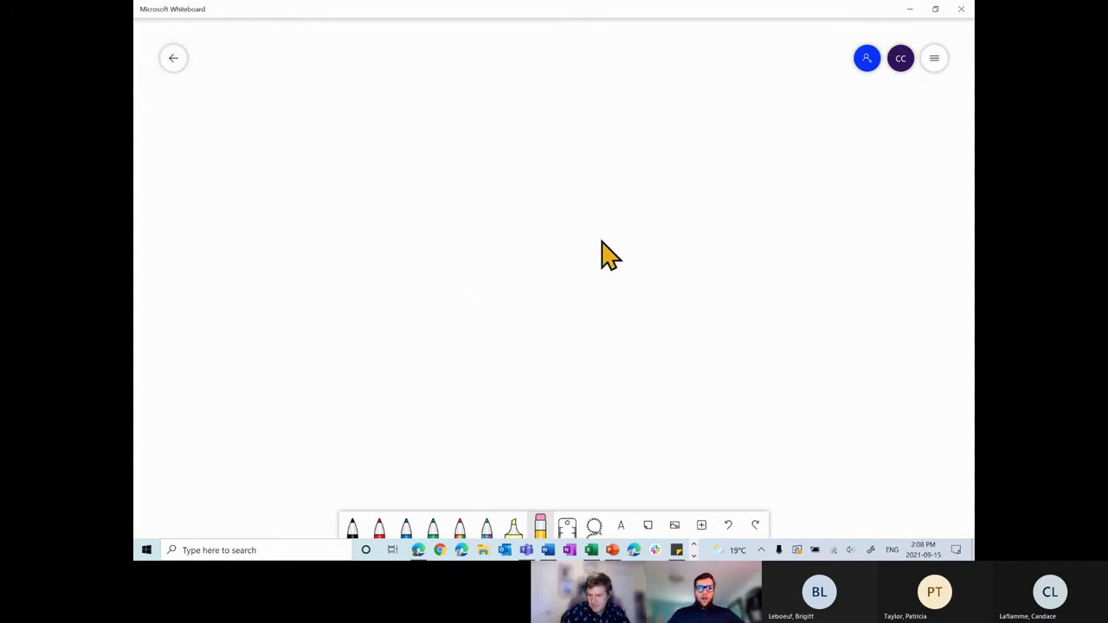
Open the whiteboard's invite options, look over the suggested contacts, and switch the contact search from handwriting to typed input.
left_click(867, 61)
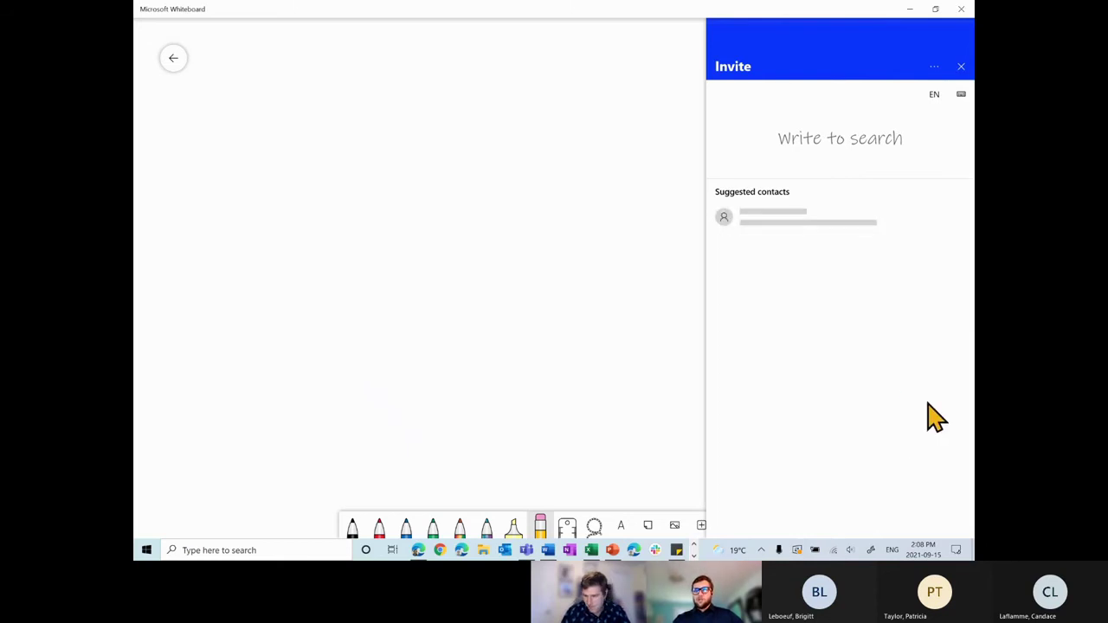
scroll(811, 371, "down", 1)
scroll(861, 240, "up", 1)
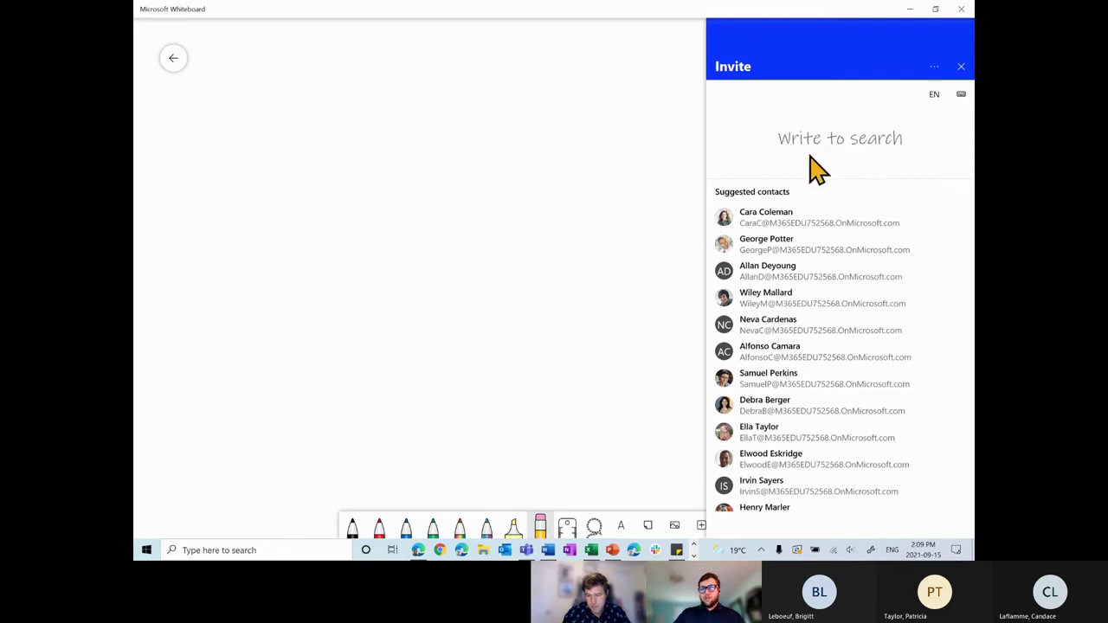
left_click(963, 97)
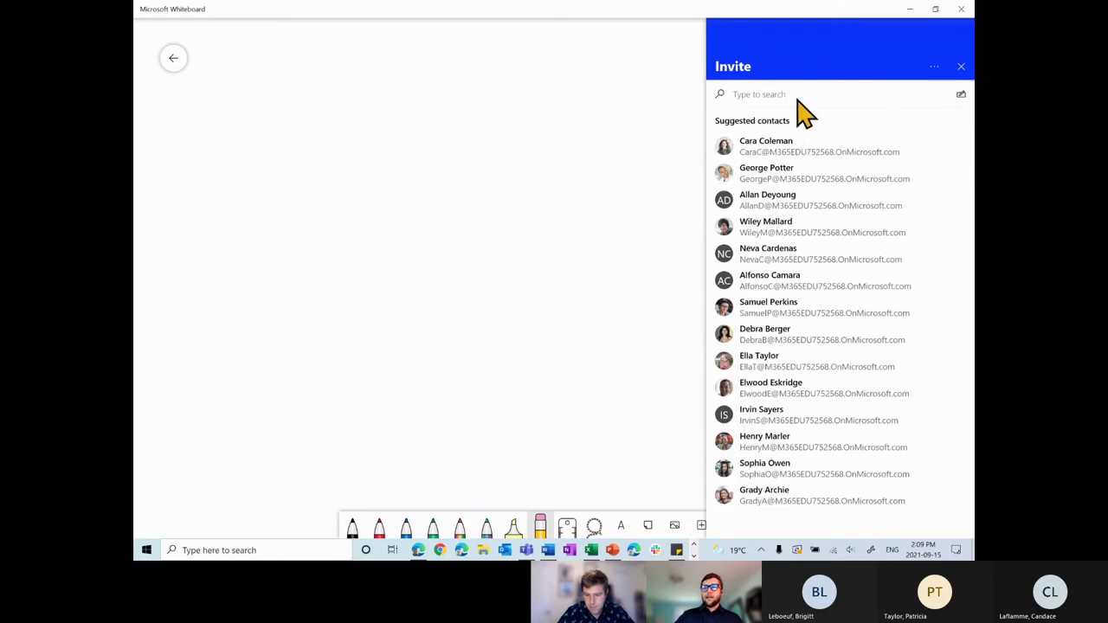